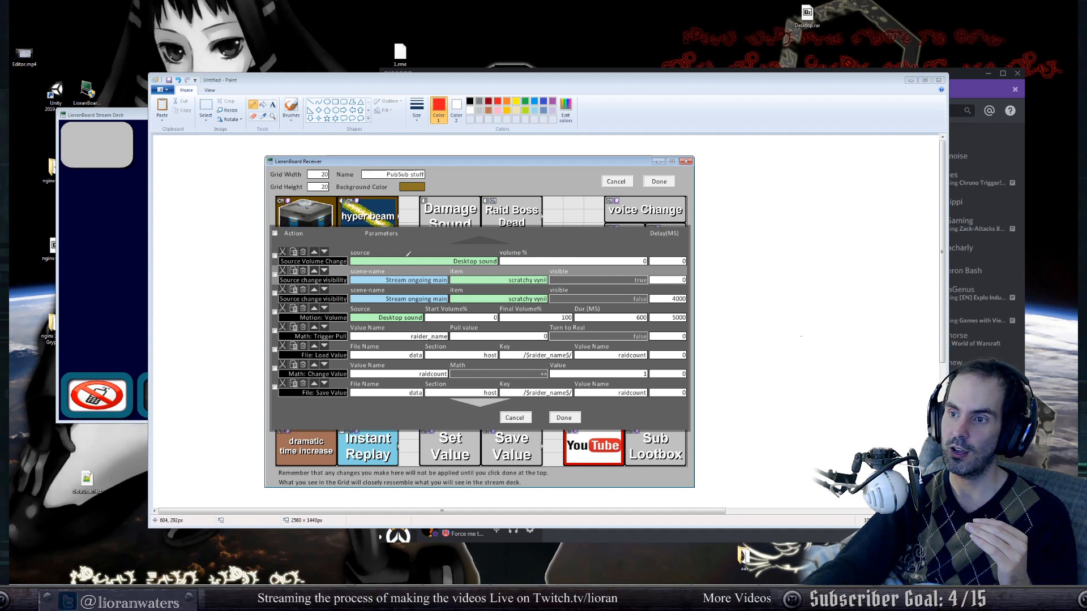
Mark the eight action rows in the pasted screenshot with freehand red brush strokes.
drag(350, 262, 609, 249)
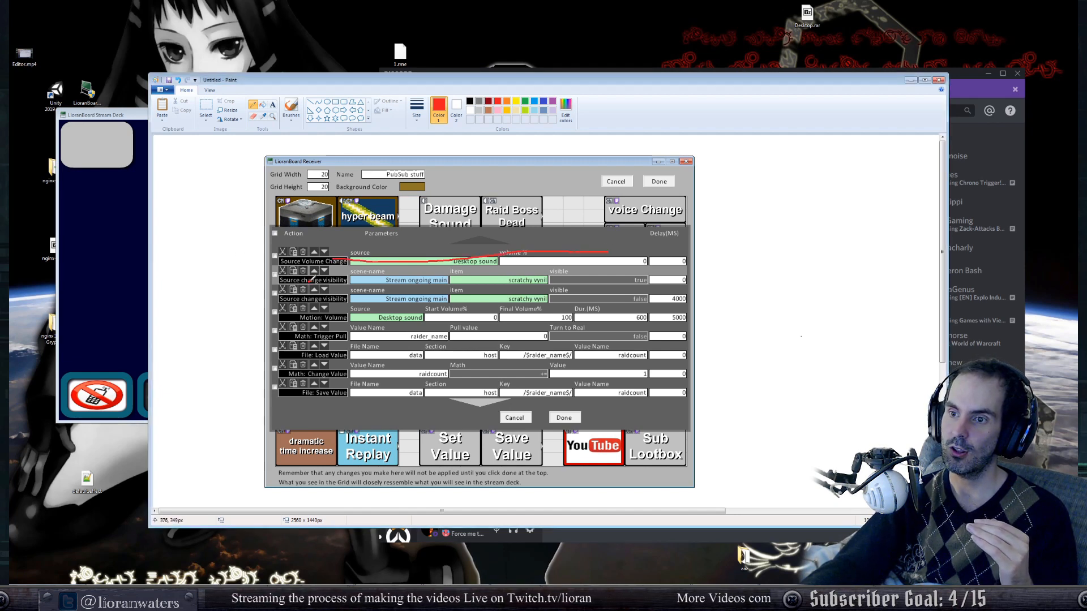
drag(324, 282, 530, 276)
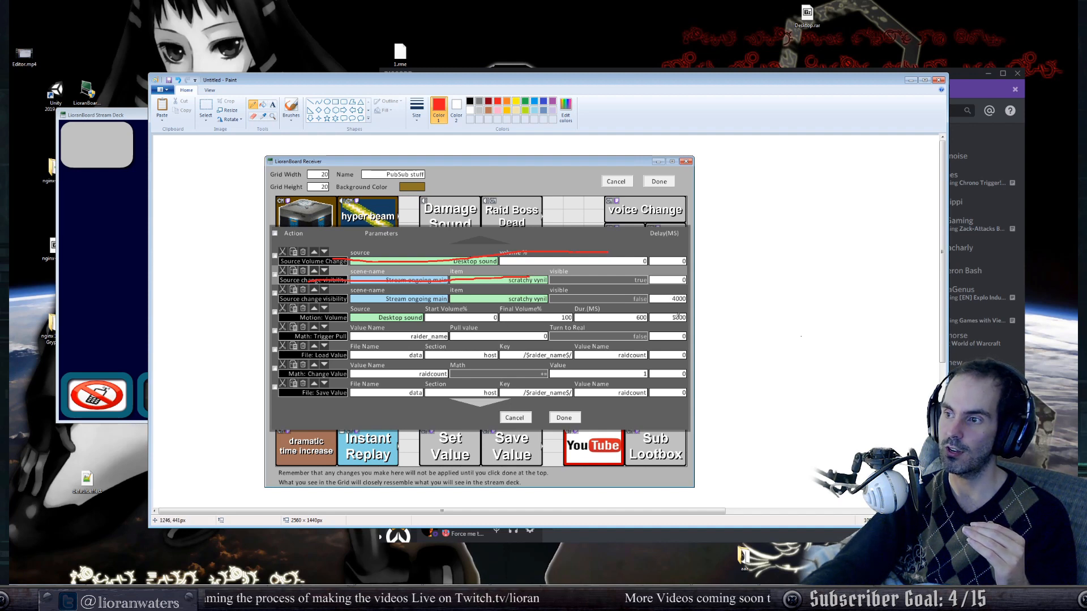
drag(387, 335, 572, 333)
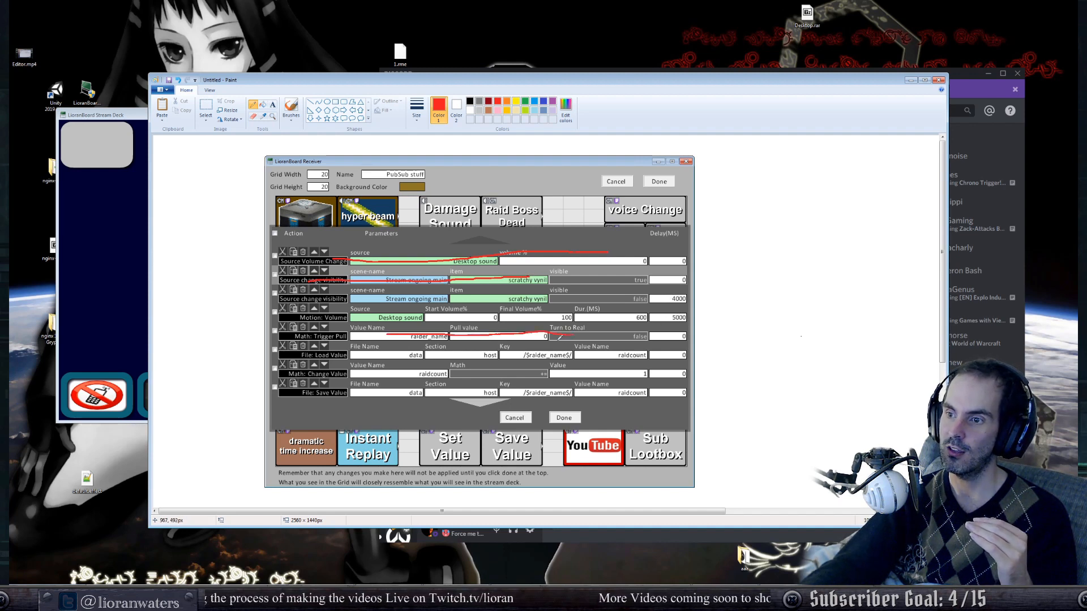
drag(419, 349, 571, 346)
drag(405, 368, 577, 372)
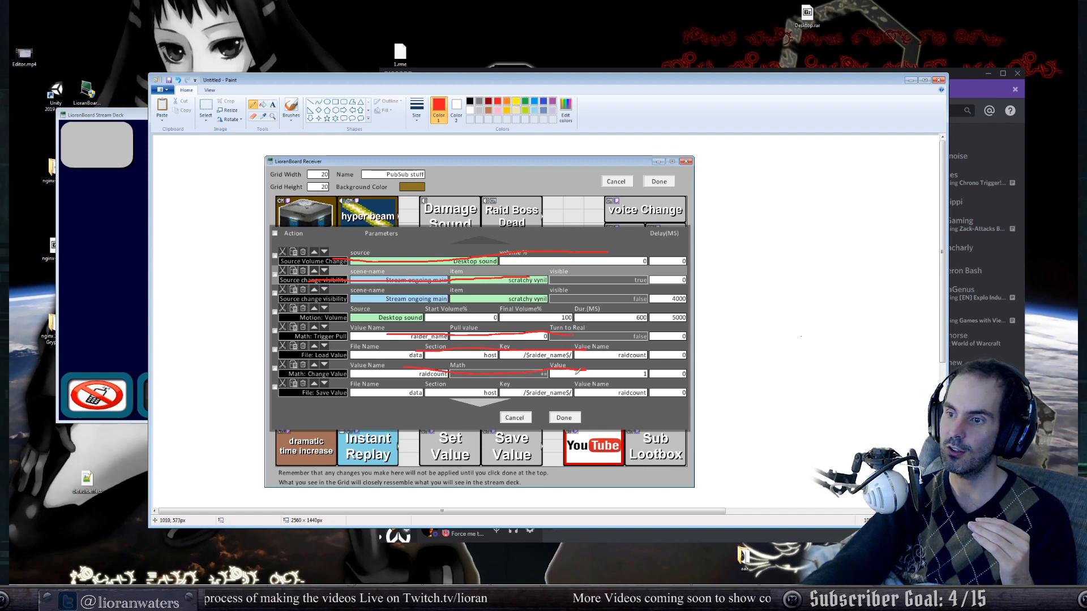
drag(381, 388, 576, 384)
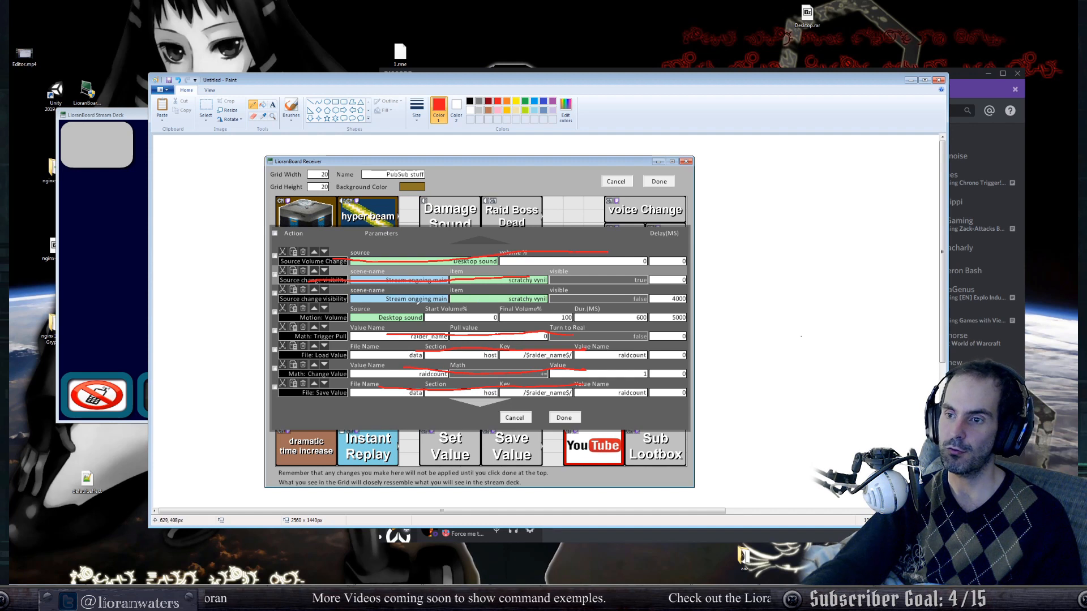
drag(315, 298, 597, 291)
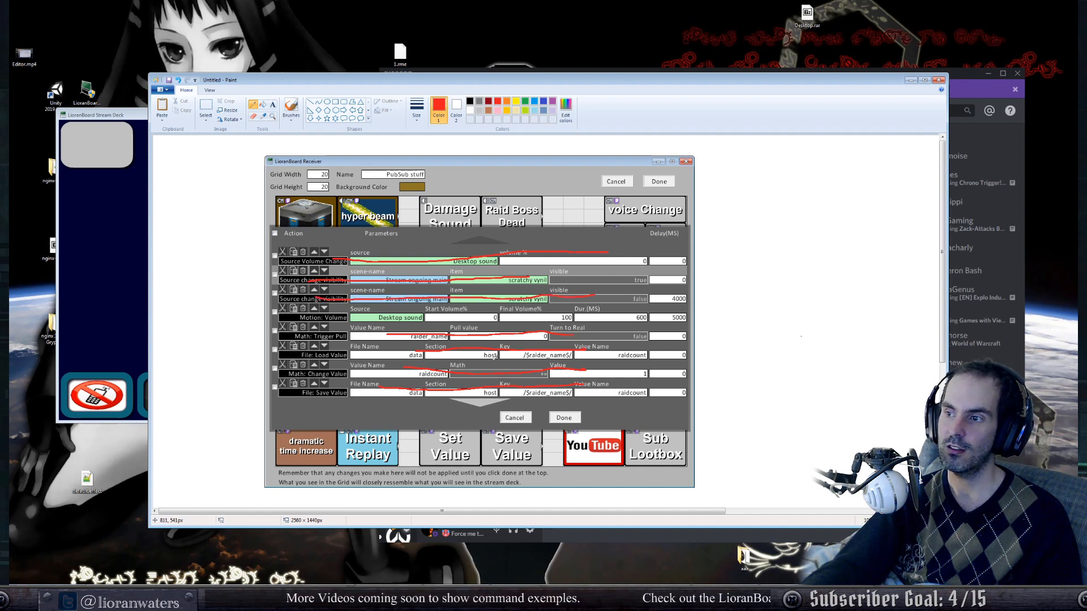
drag(325, 318, 578, 308)
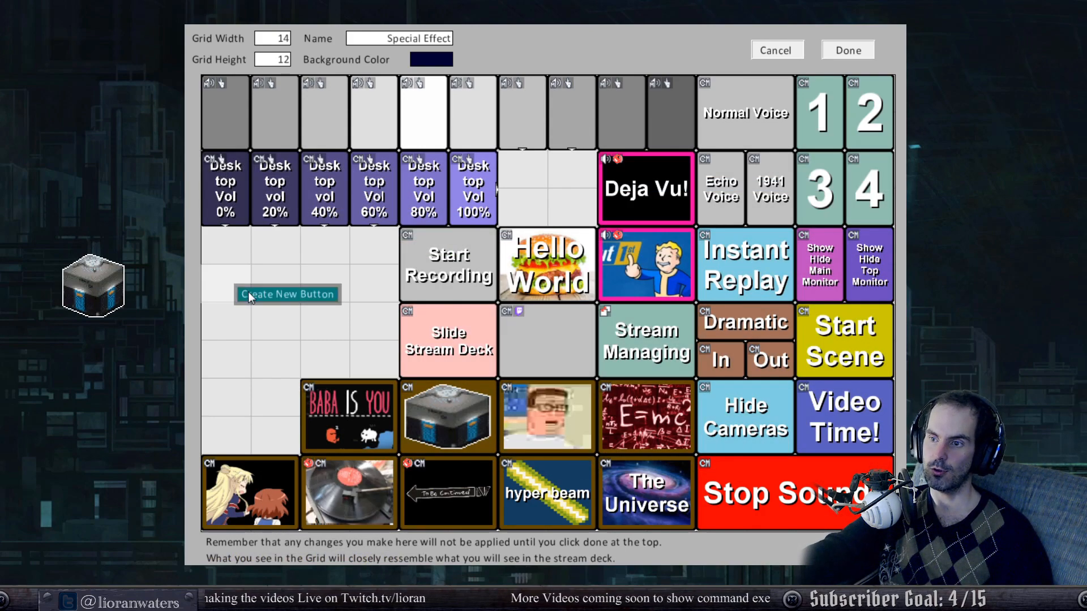
Create a two-by-two-cell button in the empty area below the desktop volume buttons and open its command list.
click(238, 291)
drag(245, 300, 277, 327)
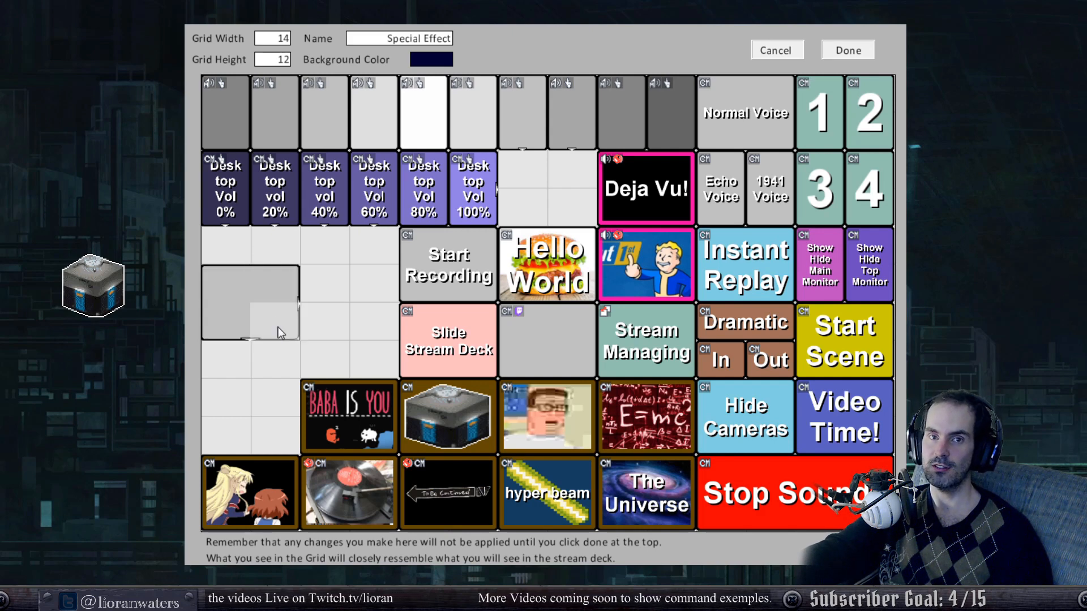
right_click(249, 299)
click(277, 414)
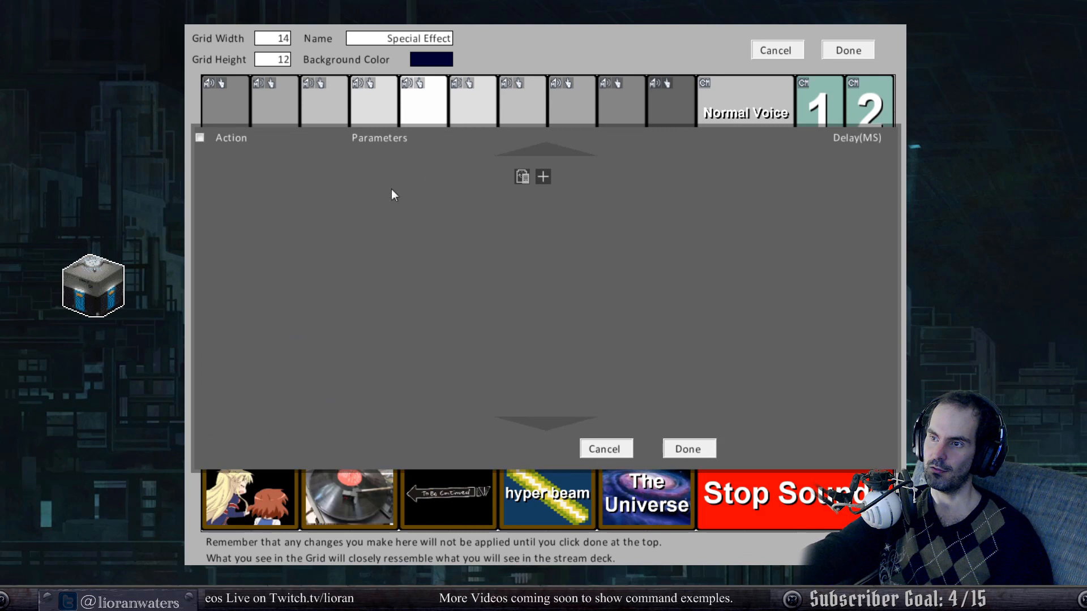
Add a Math: Change Value command to the new button's empty command list.
click(543, 177)
click(290, 185)
scroll(376, 323, down, 4)
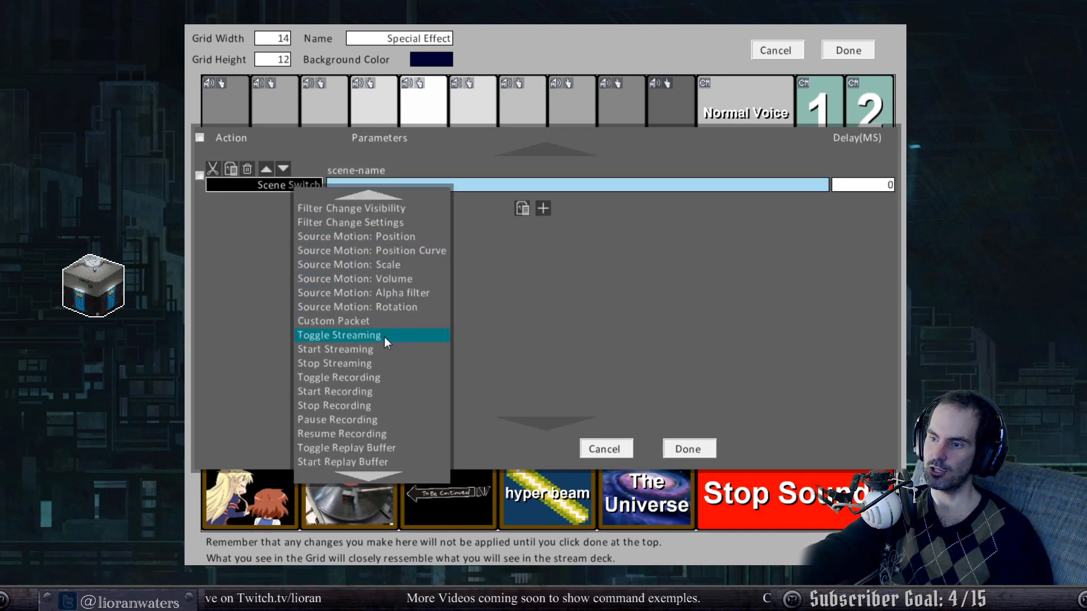
scroll(384, 338, down, 3)
click(369, 378)
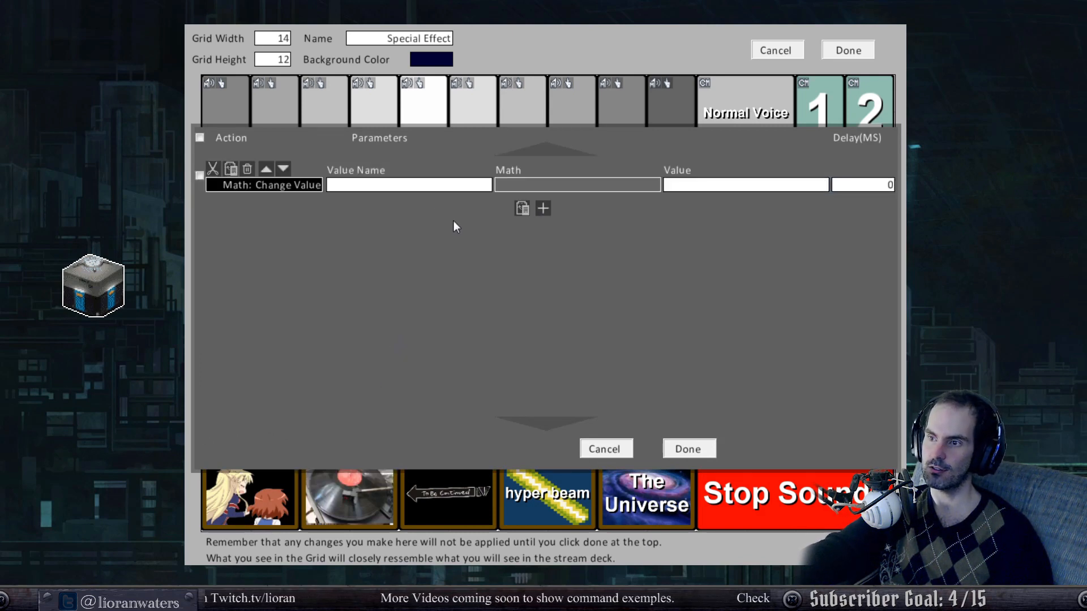
Set the Change Value command to value name turn_on, math ^= and value 1.
click(429, 182)
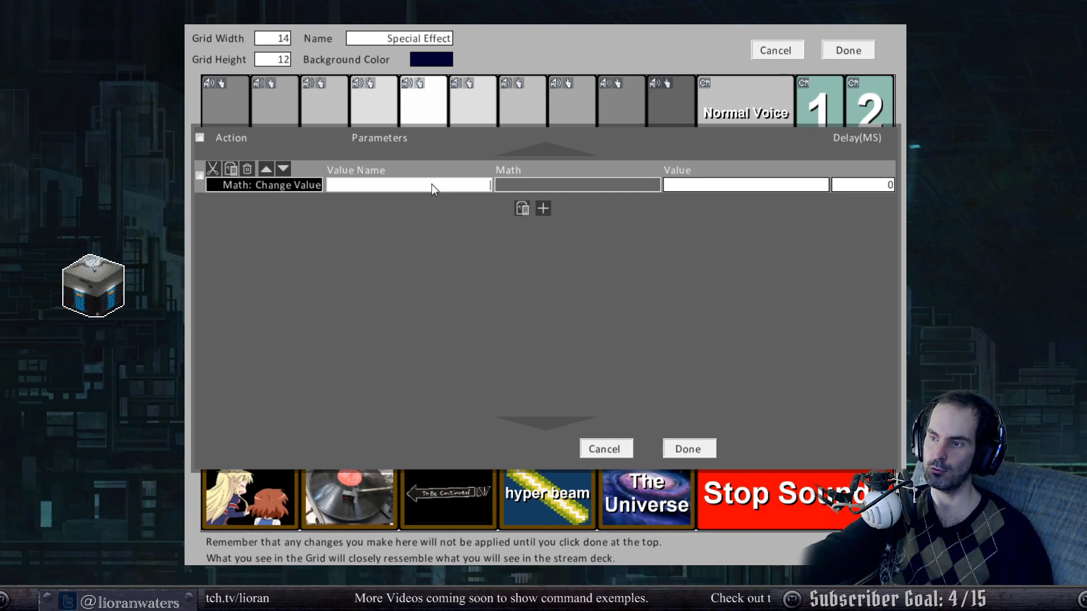
text(turn_on)
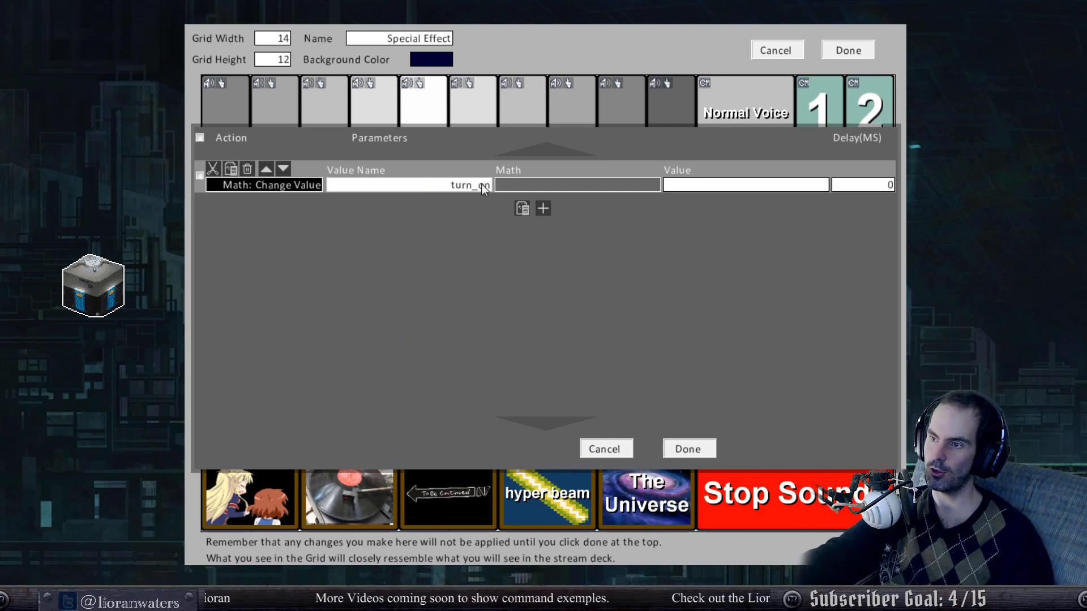
click(595, 183)
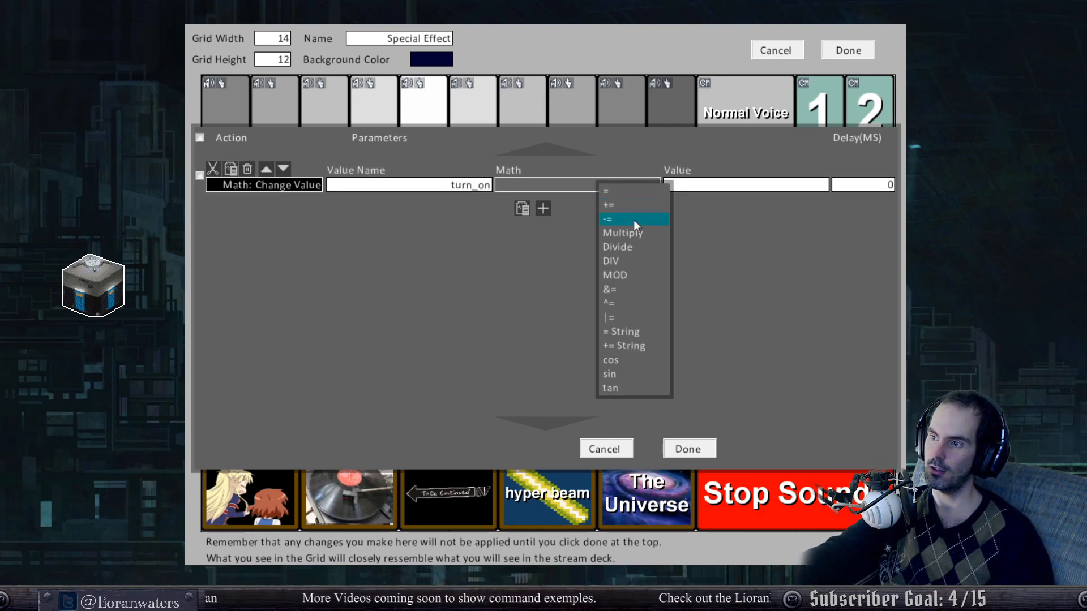
click(640, 304)
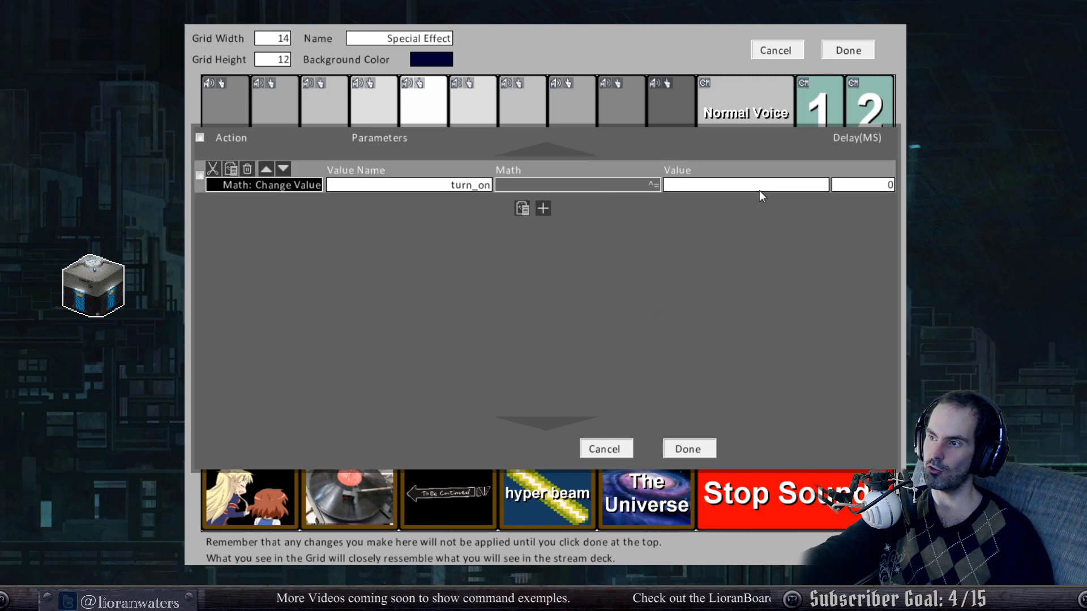
click(762, 189)
text(1)
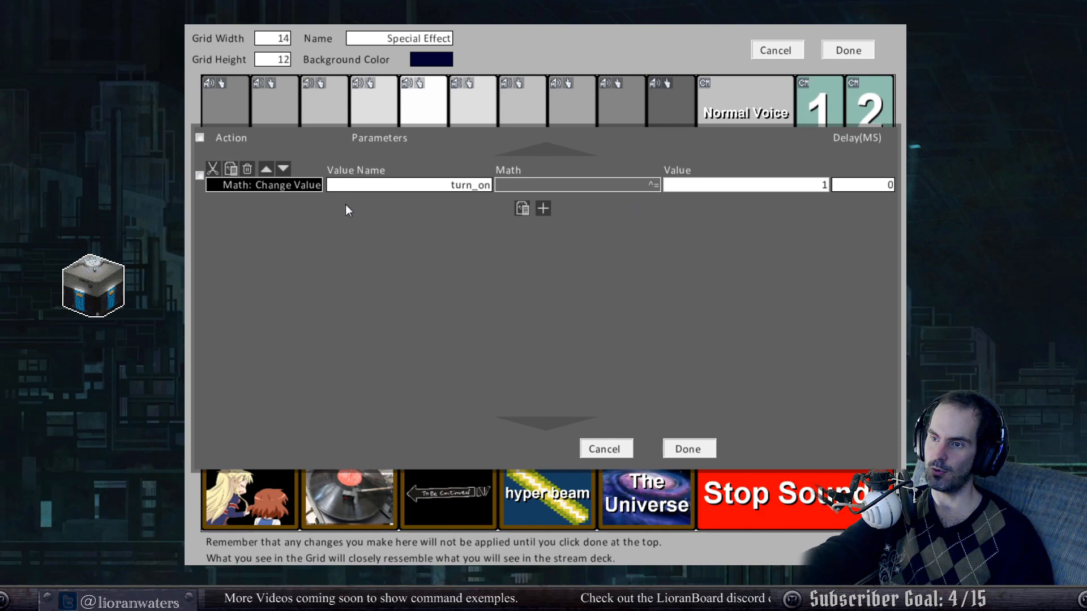
Add a Compare: Skip if command below the Change Value command.
click(543, 208)
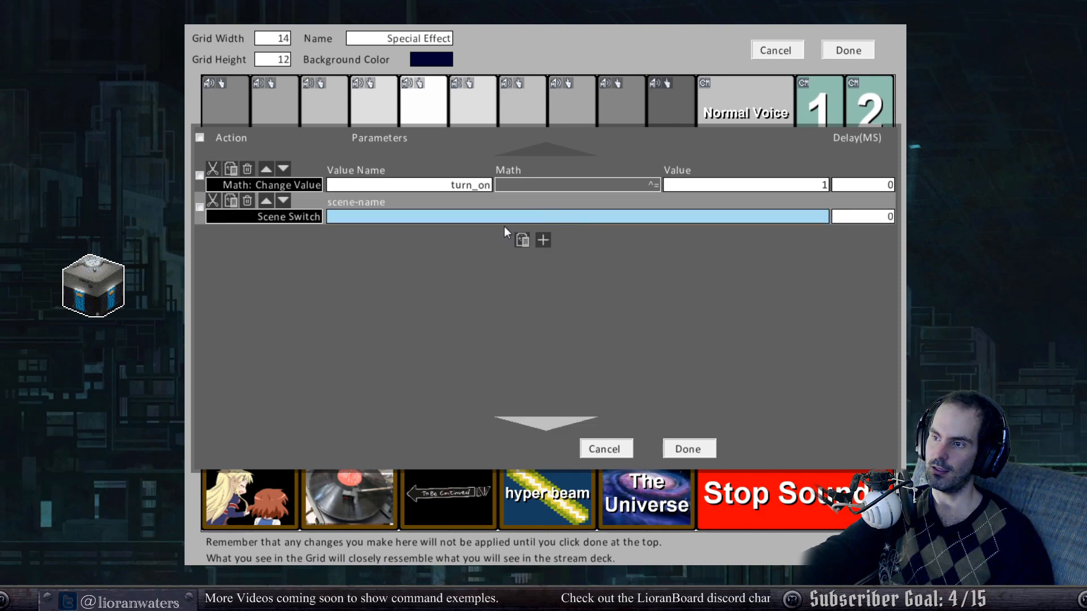
click(297, 218)
scroll(317, 317, down, 10)
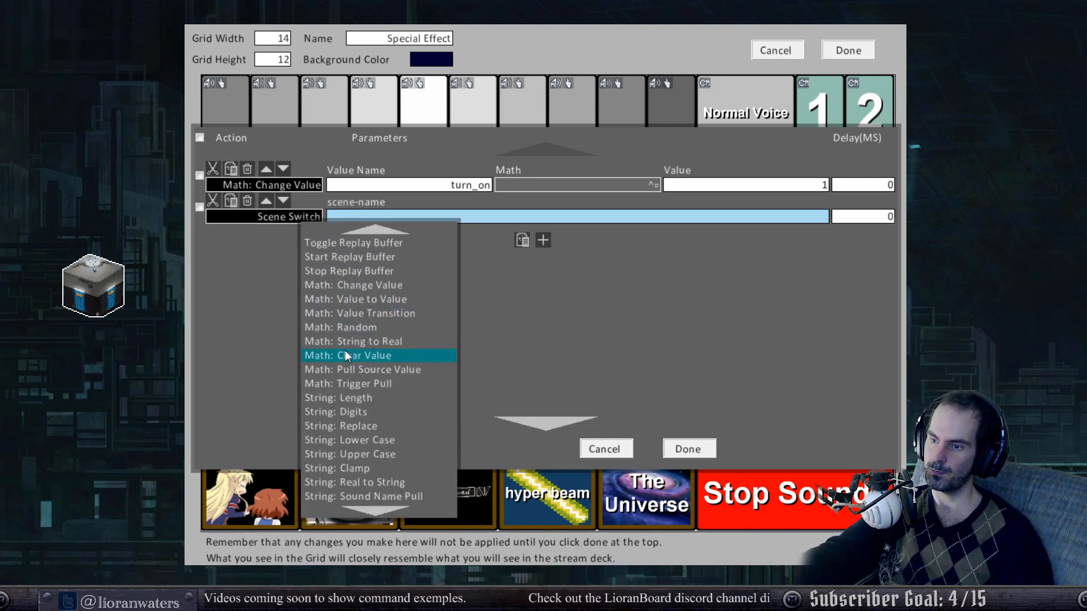
scroll(377, 433, down, 2)
click(380, 384)
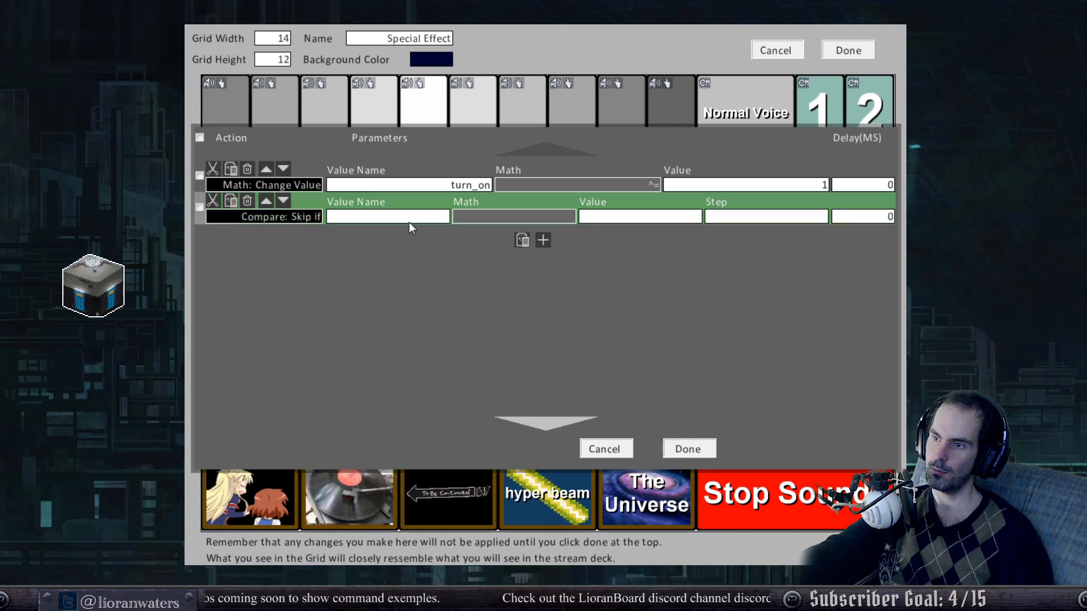
Set the Skip if condition to turn_on != 0.
text(turn_on)
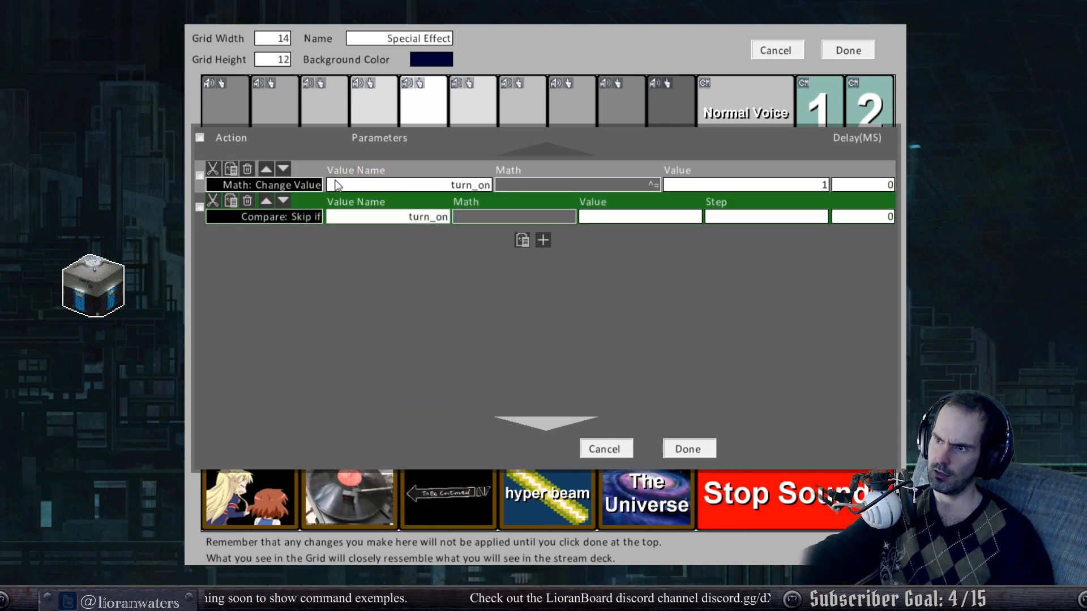
click(509, 218)
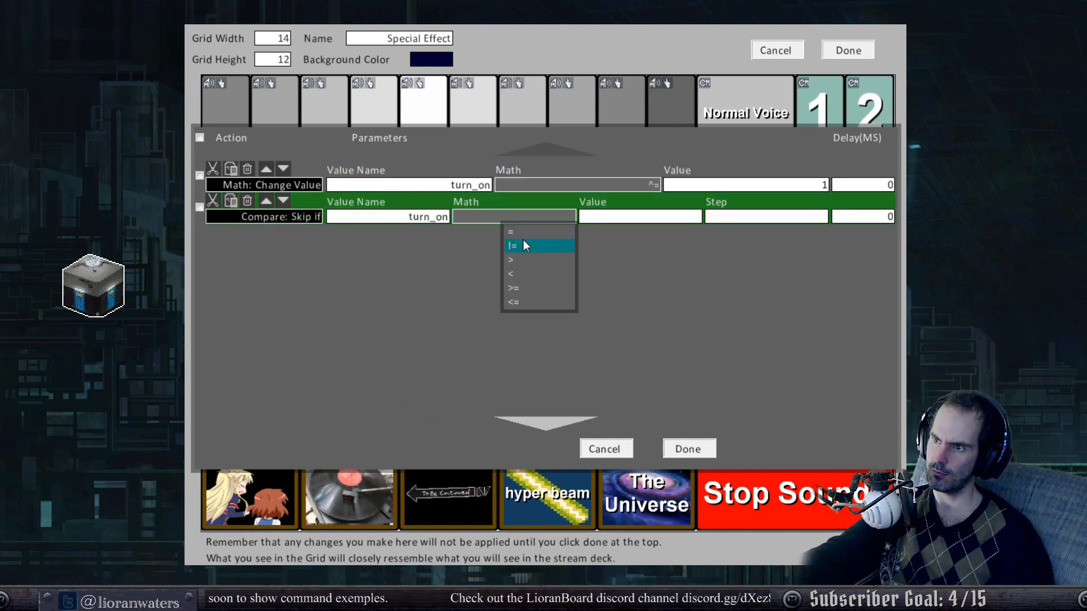
click(524, 245)
click(627, 217)
text(0)
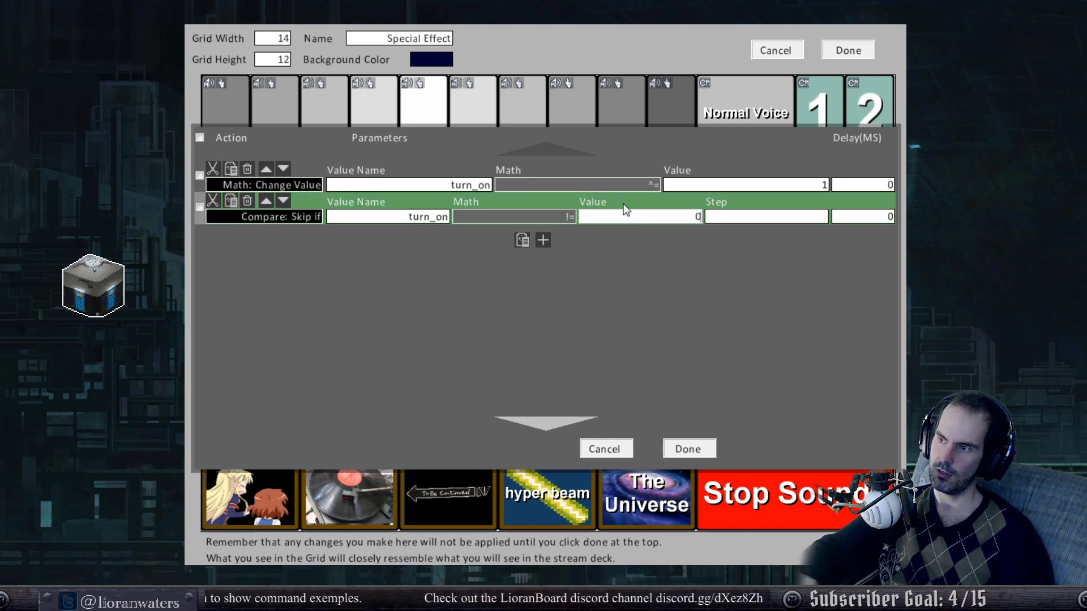
Paste a Source change visibility command showing Image in Stream ongoing main, and duplicate it together with the Skip if command.
click(521, 240)
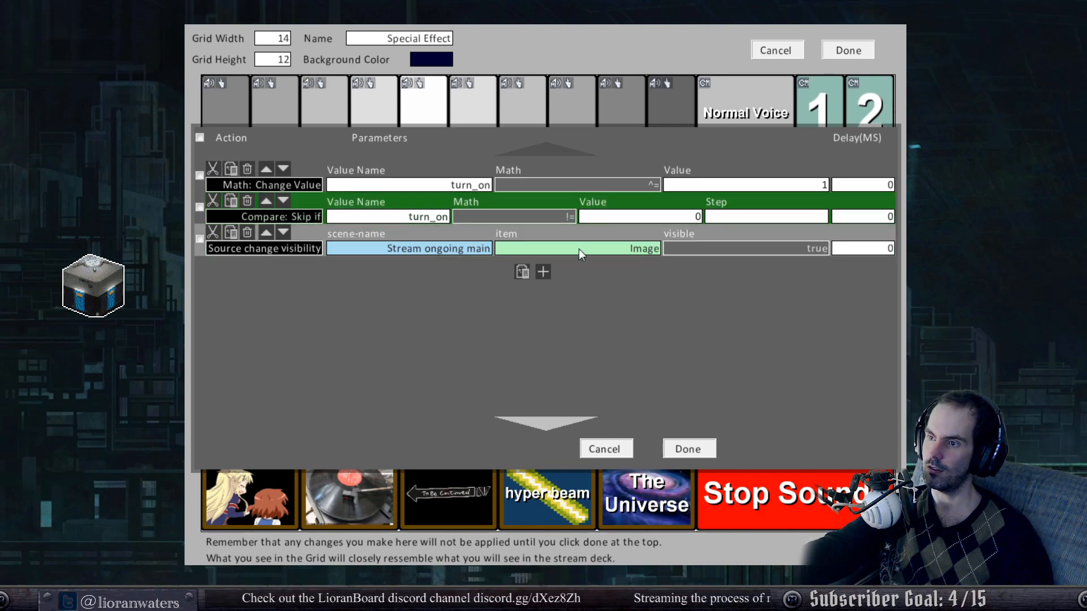
click(200, 207)
click(199, 238)
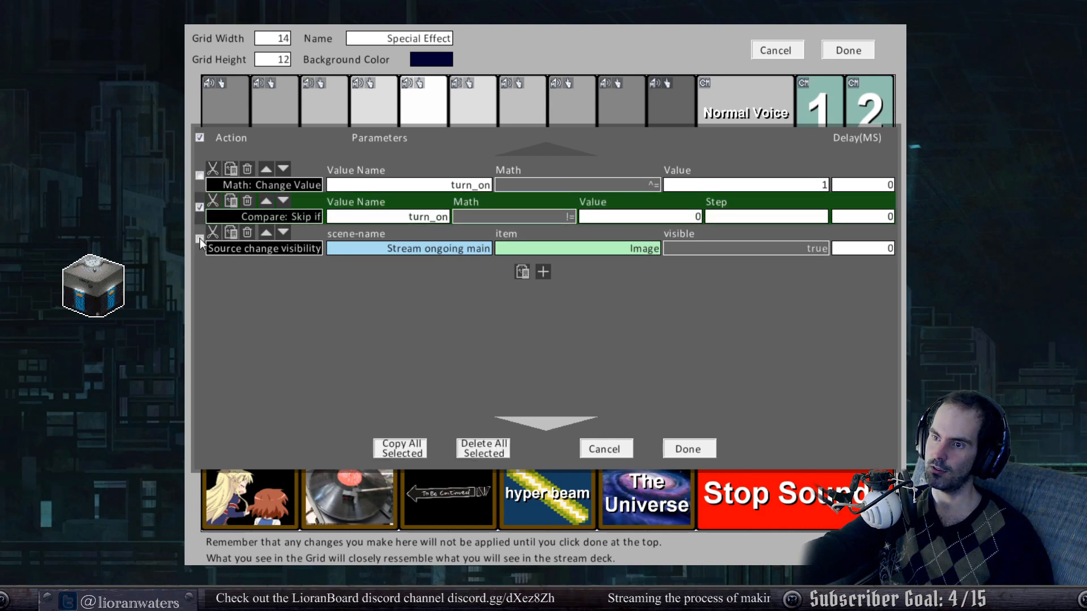
click(420, 451)
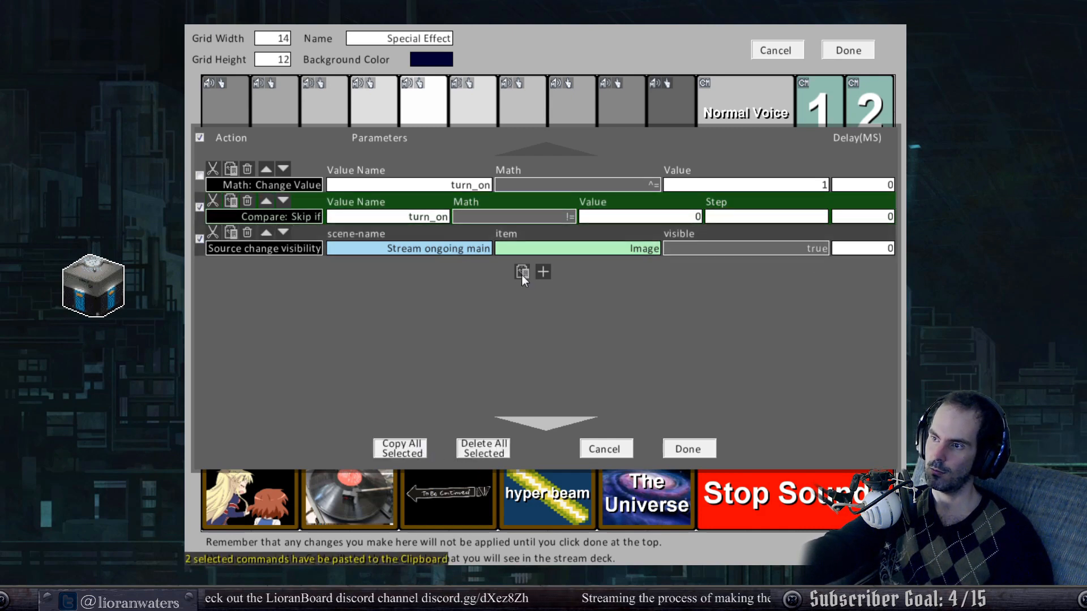
click(521, 273)
Set the duplicated Skip if command's value to 1 and the duplicated visibility command's visible option to false.
click(671, 281)
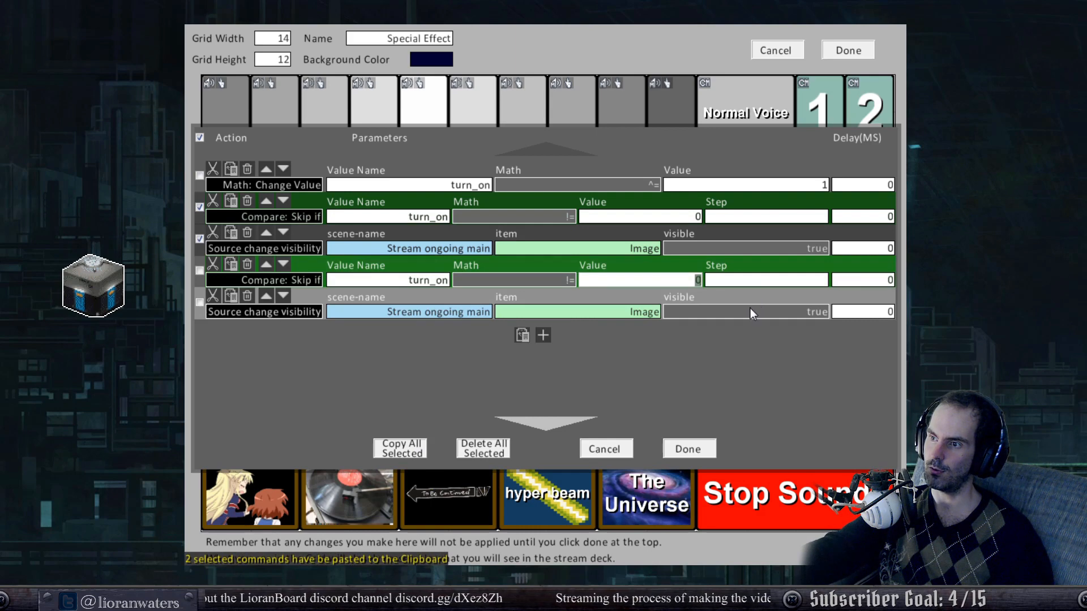
text(1)
click(774, 312)
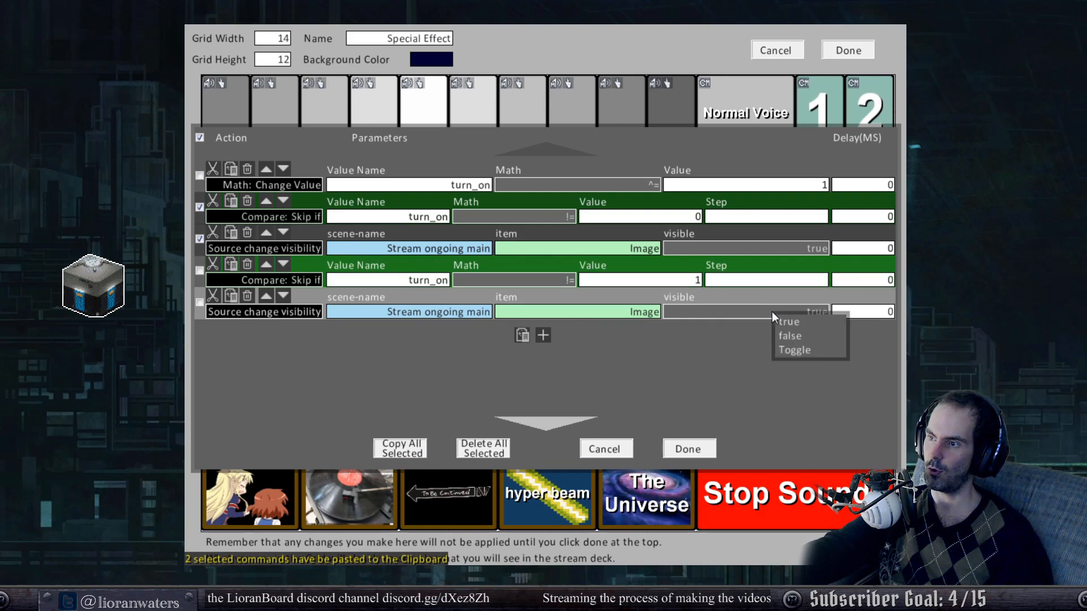
click(806, 333)
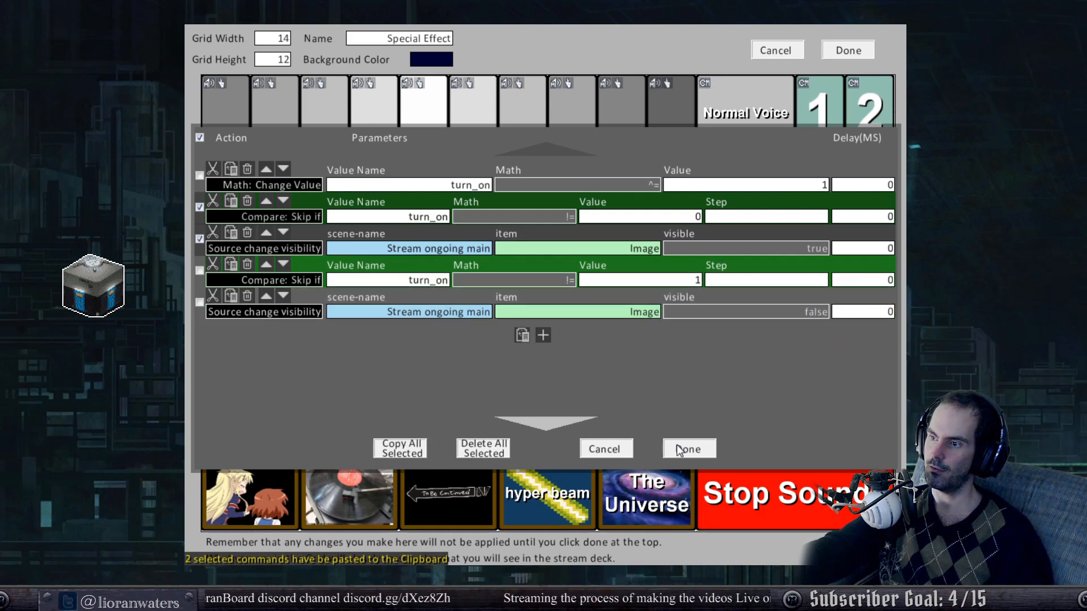
Set the step to 1 in both Skip if commands.
click(793, 281)
text(1)
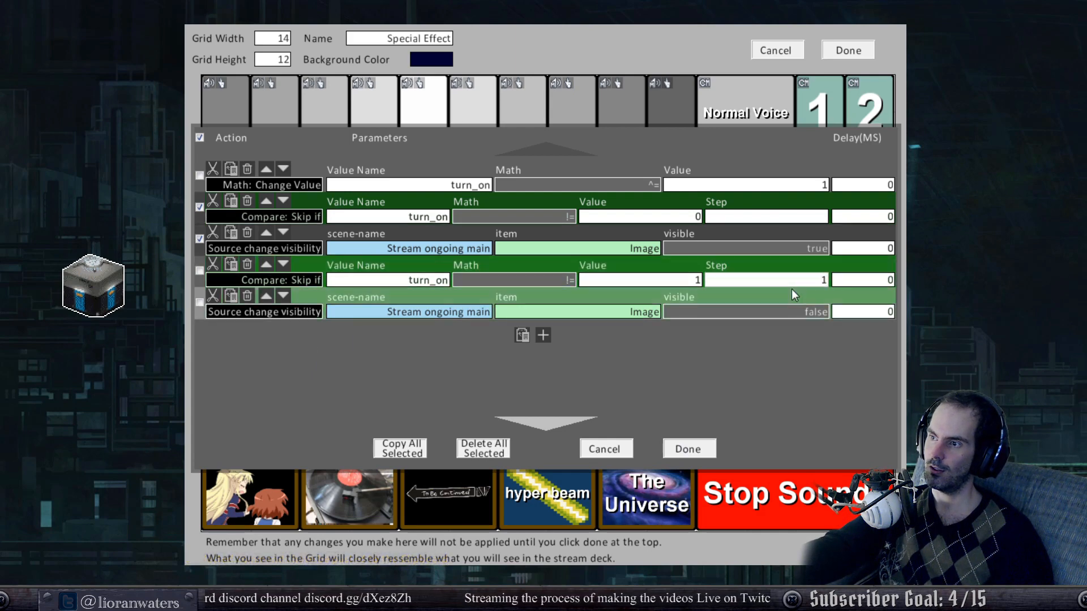
click(817, 217)
text(1)
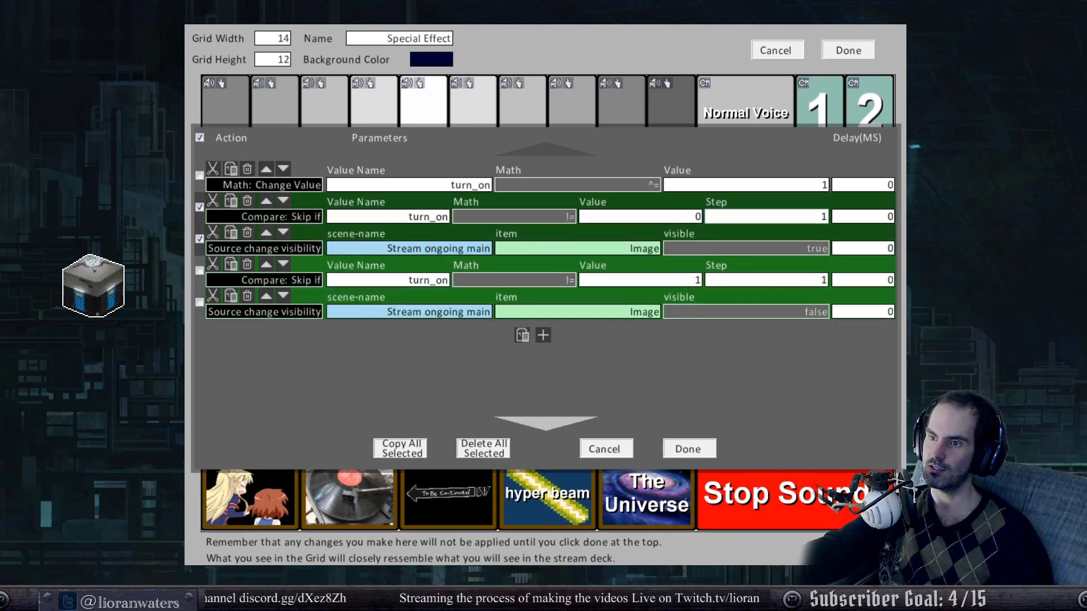
Deselect the first Skip if and visibility commands, and save the command list and the deck.
click(199, 240)
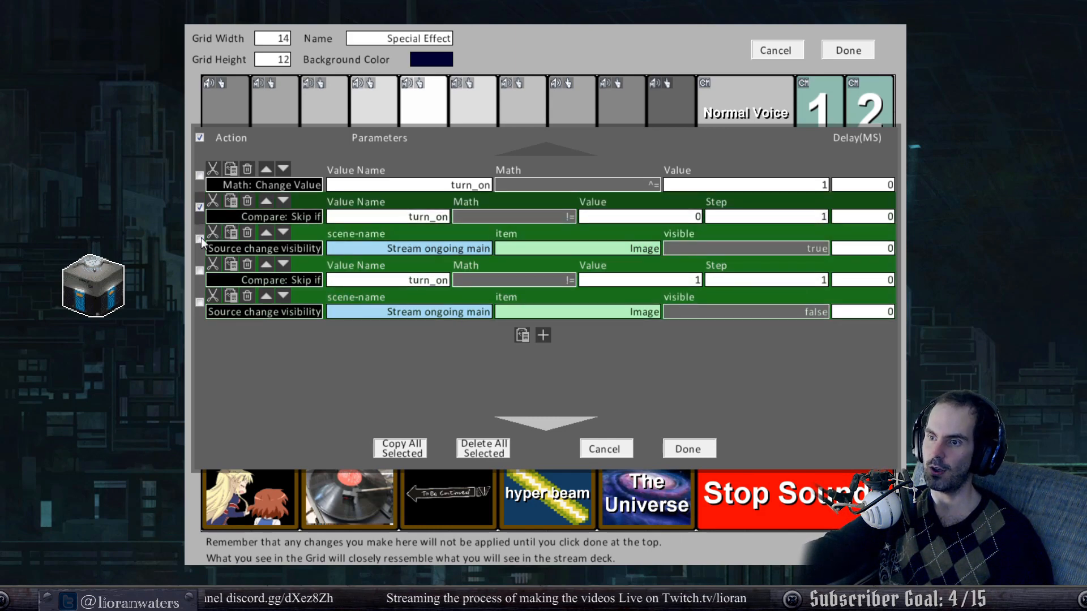
click(200, 210)
click(706, 449)
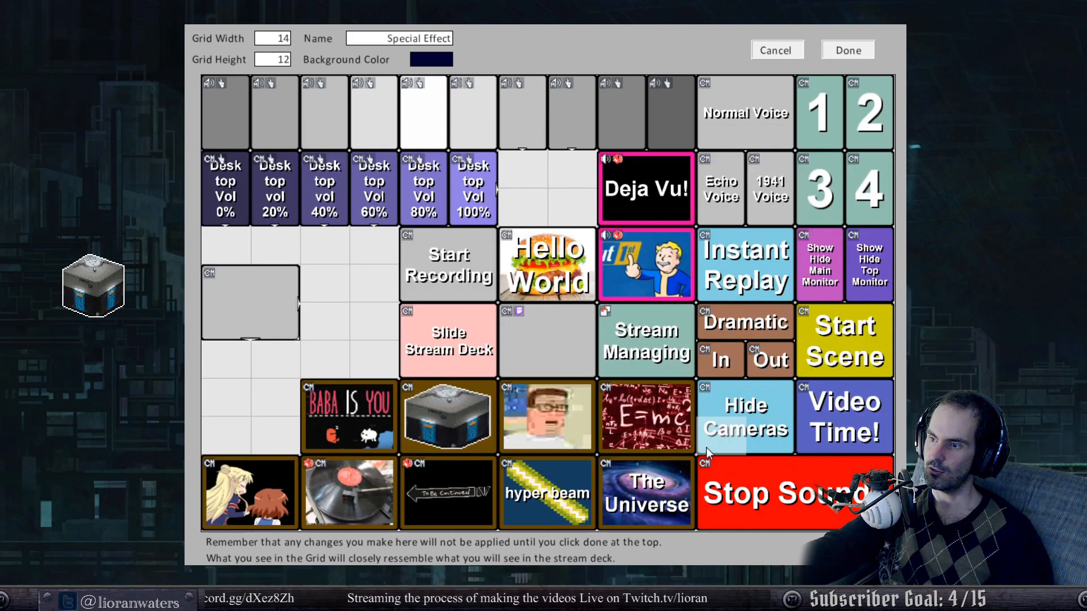
click(854, 54)
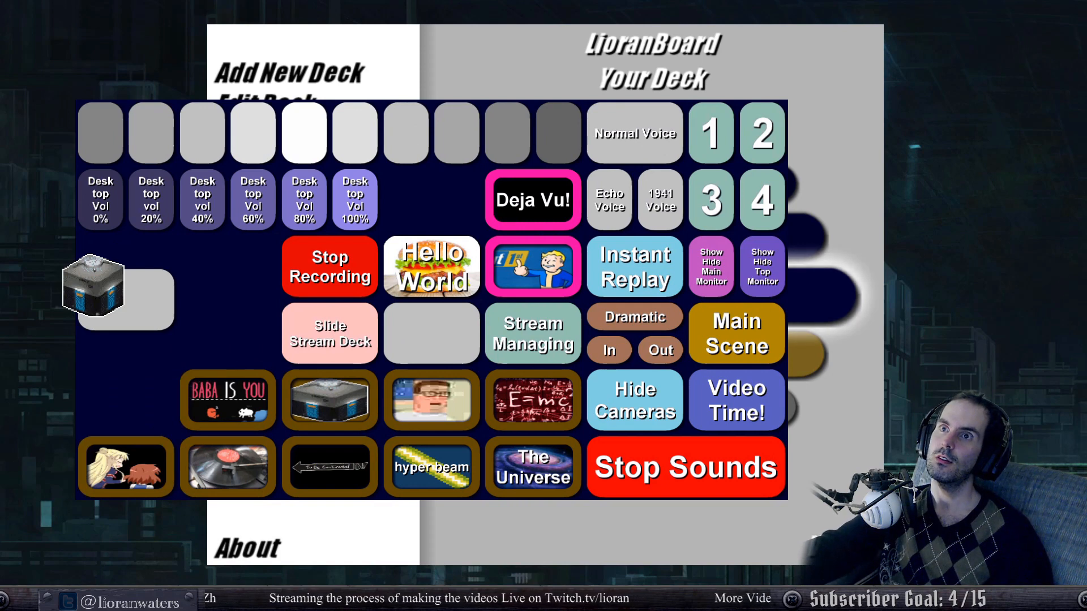
Test the new blank deck button several times to switch the loot box image off and on.
click(137, 301)
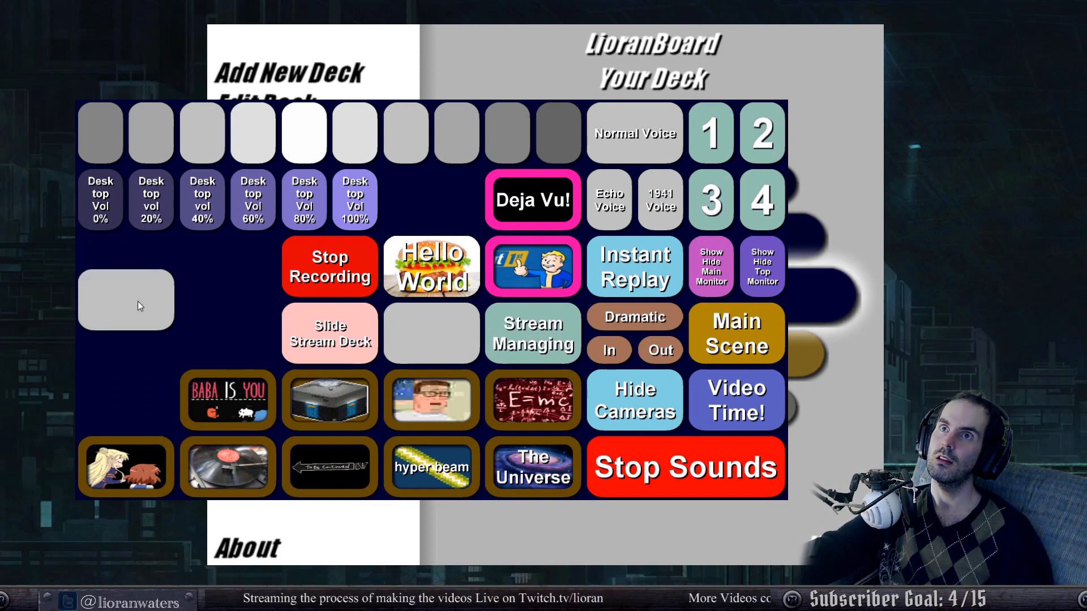
click(138, 301)
click(138, 301)
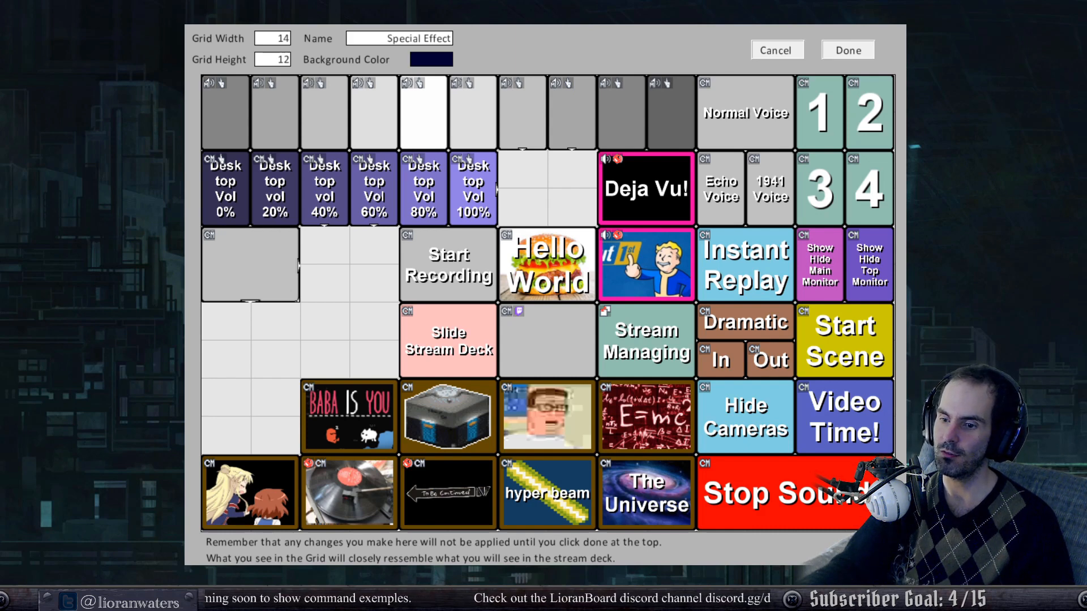
Create a blank button two by two cells in size directly below the toggle button and look up its button ID.
right_click(215, 315)
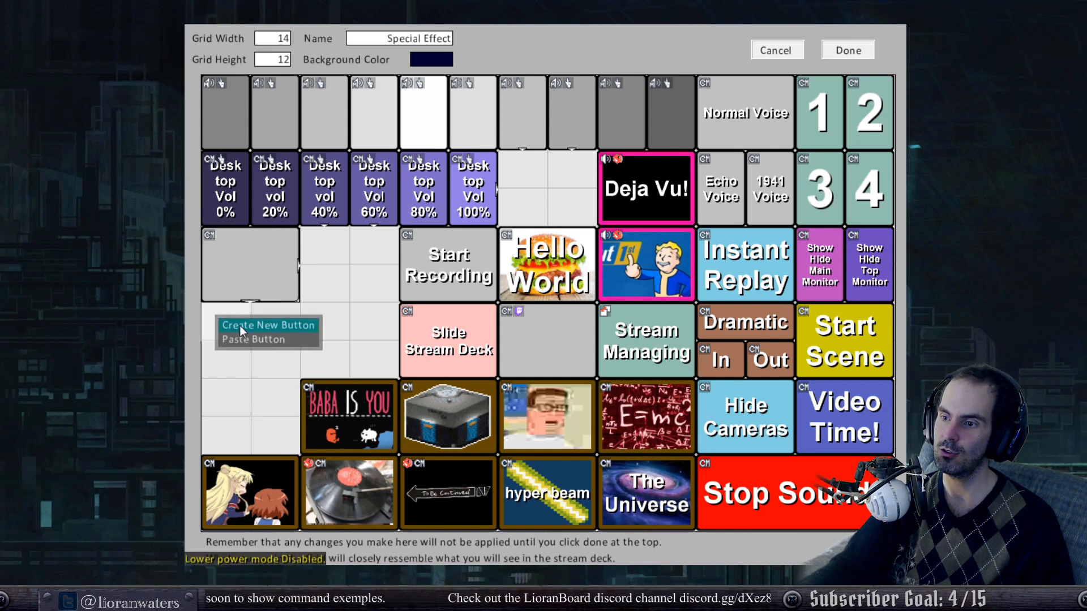
click(240, 325)
drag(247, 338, 254, 348)
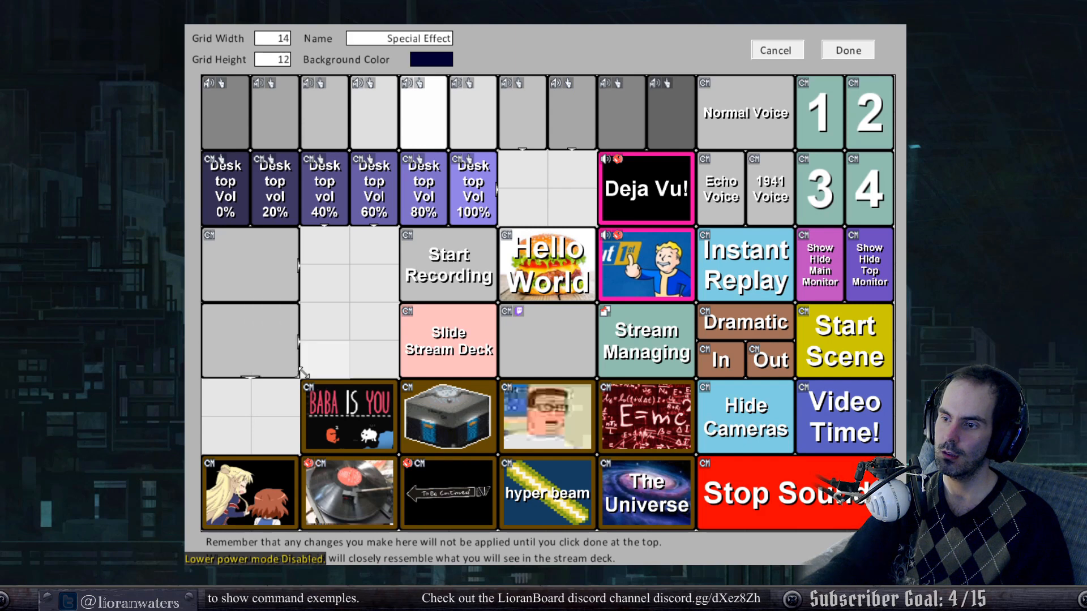
right_click(254, 349)
Add a Trigger: Button command at the end of the toggle button's command list.
right_click(259, 274)
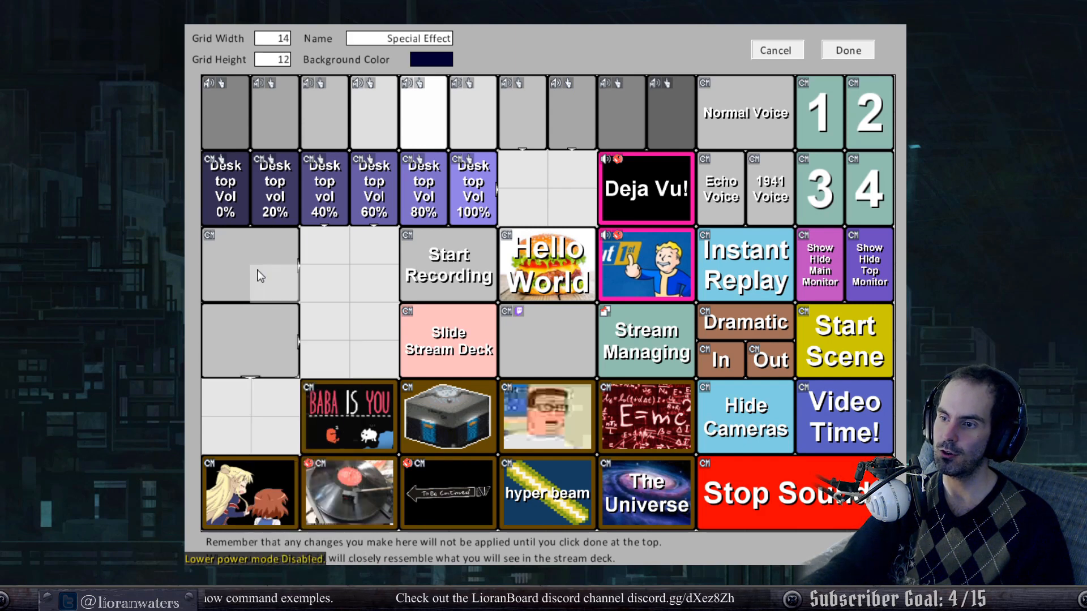
click(312, 396)
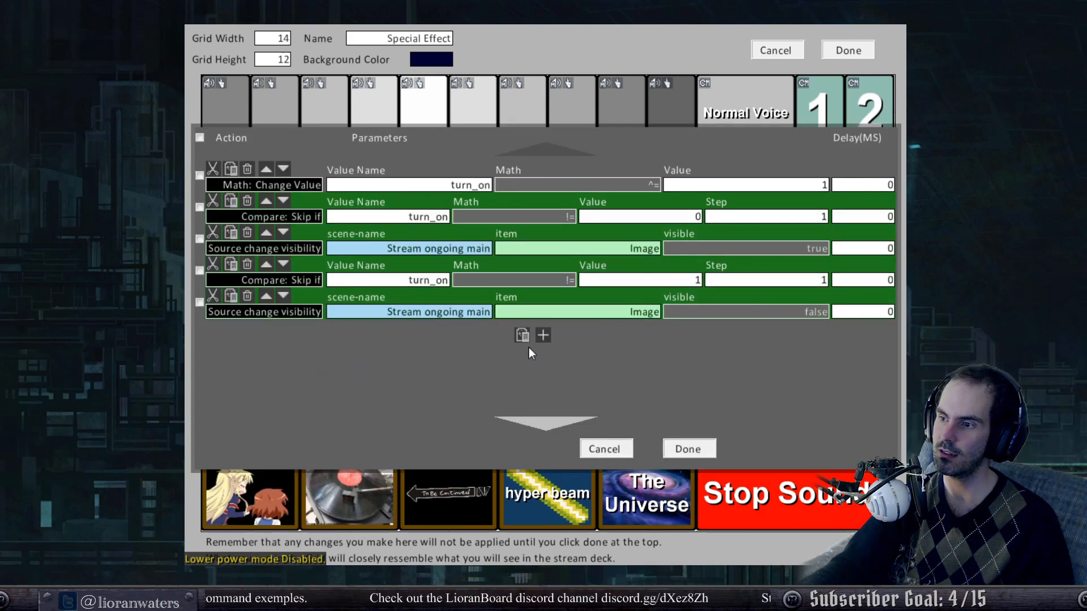
click(544, 336)
click(292, 342)
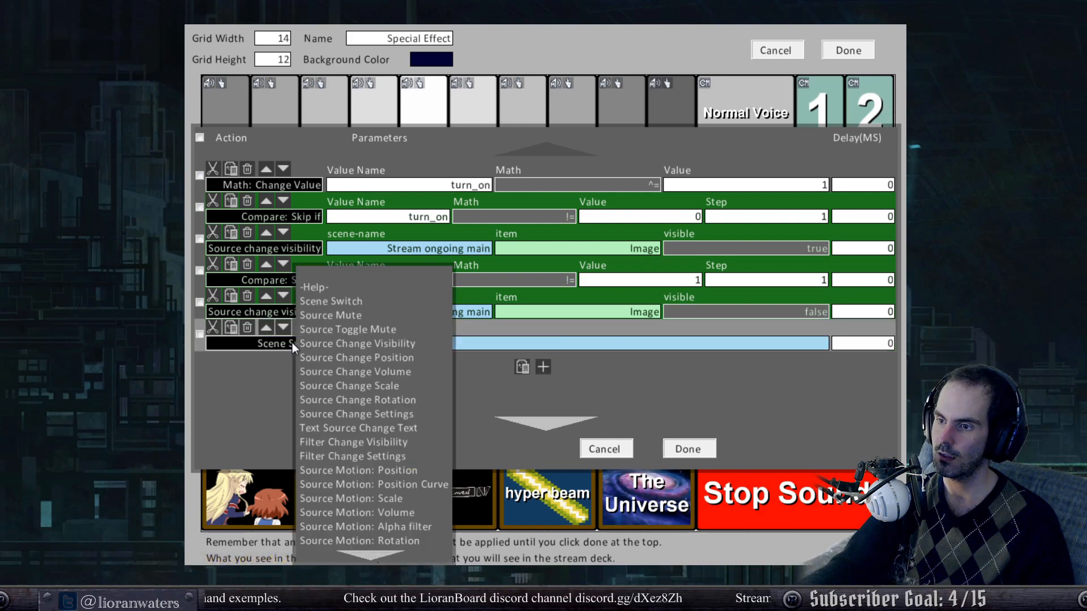
scroll(351, 410, down, 2)
scroll(351, 409, down, 17)
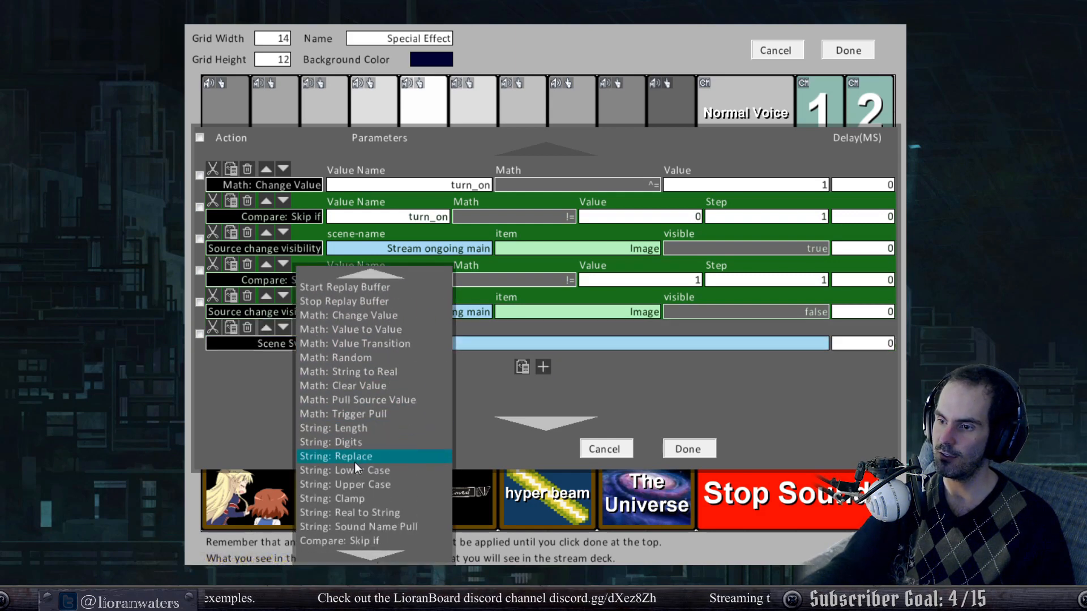
scroll(351, 469, down, 4)
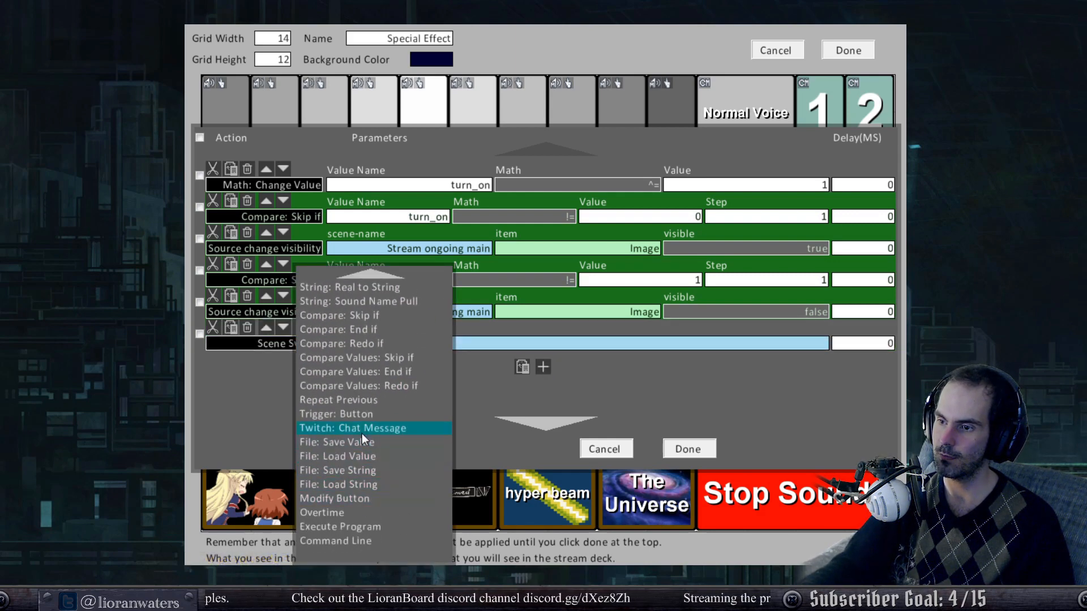
click(355, 415)
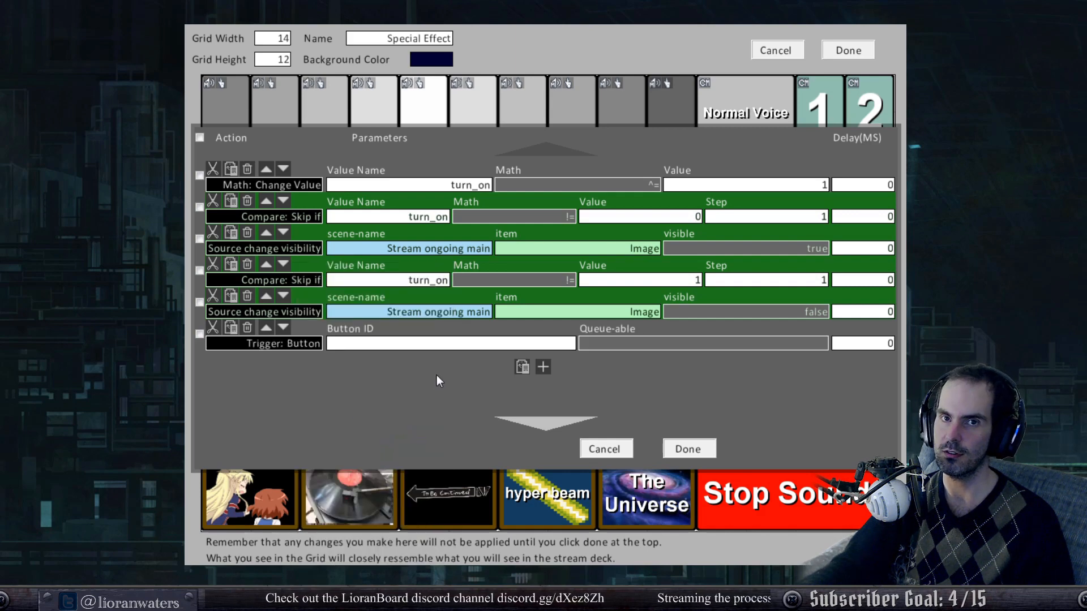
Set the trigger command's Button ID to 544 and Queue-able to false, and save the command list.
click(535, 345)
text(544)
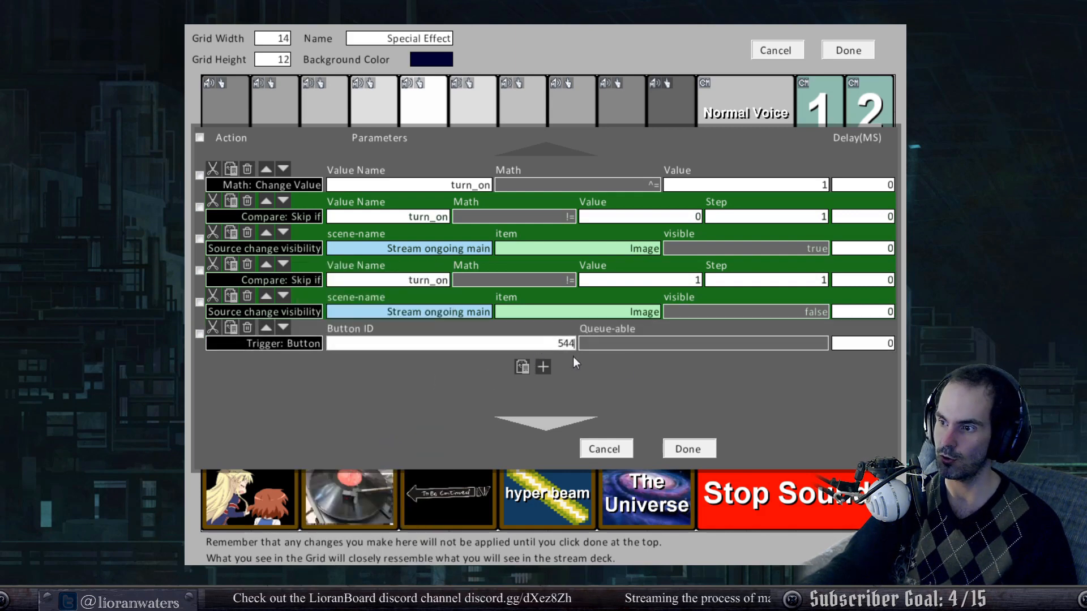
click(684, 345)
click(691, 368)
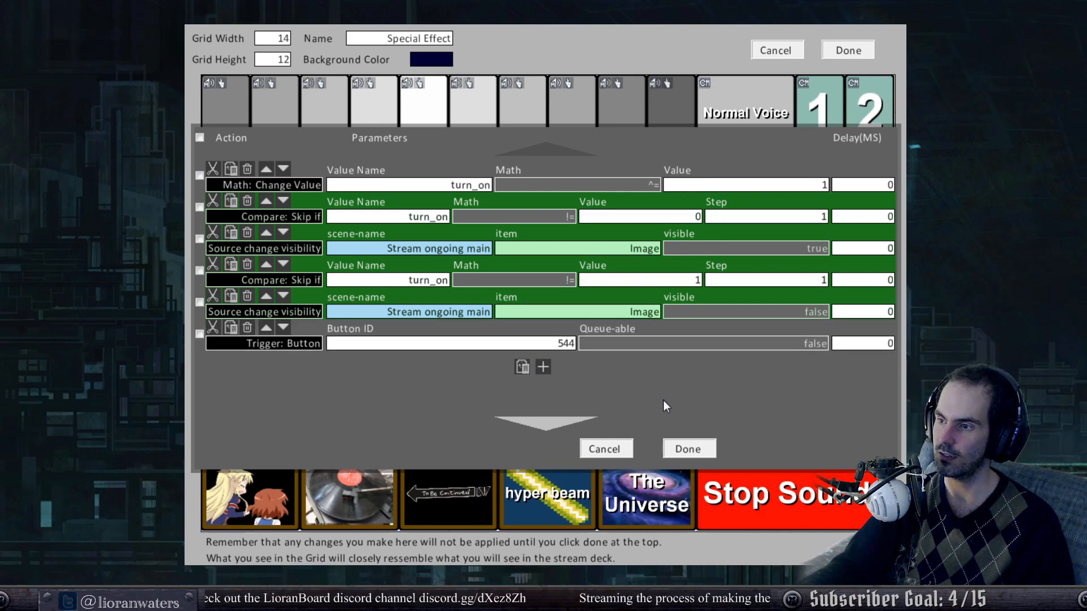
click(691, 447)
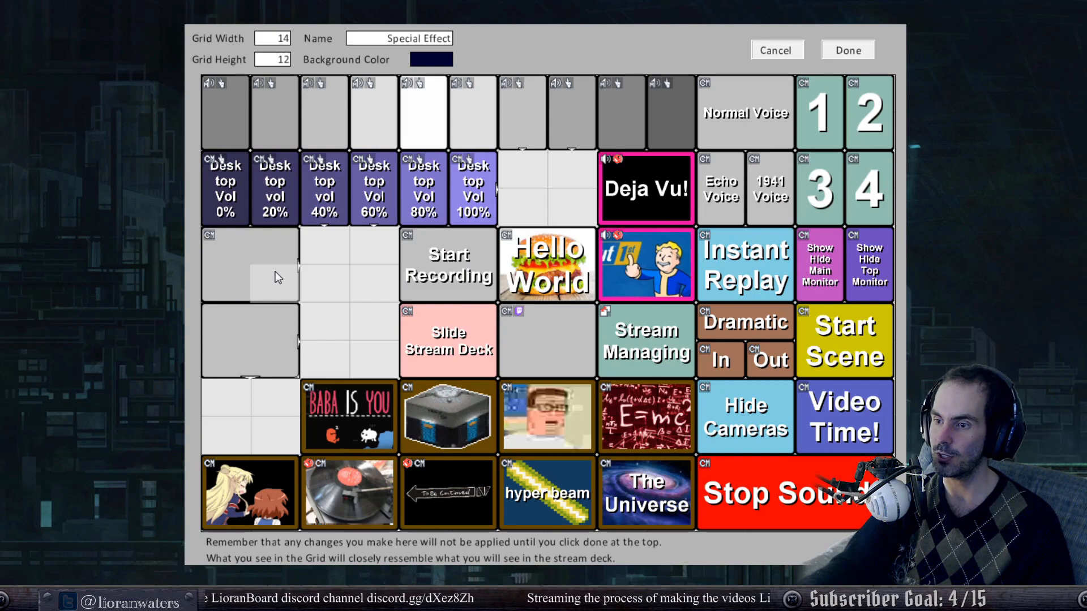
Change the math operator to = in both of the toggle button's Skip if commands, and save the command list and the deck.
right_click(253, 344)
click(321, 400)
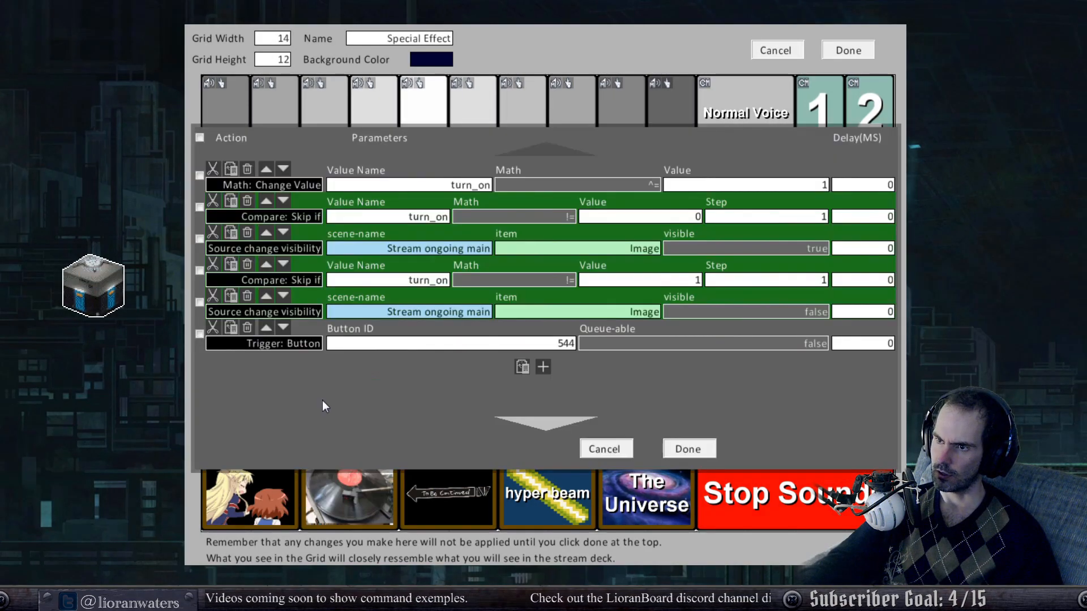
click(542, 214)
click(555, 226)
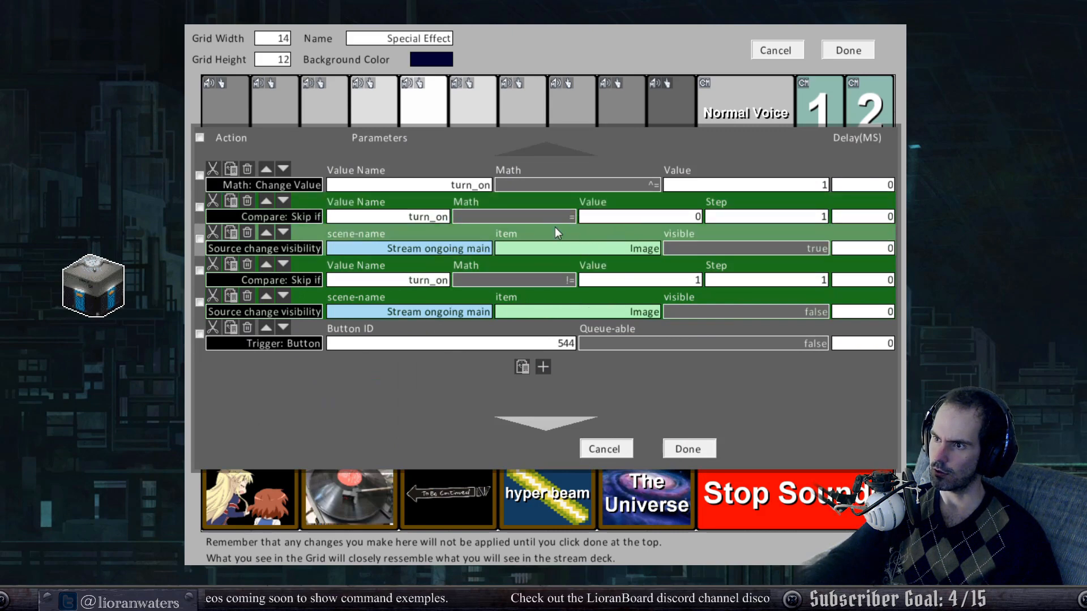
click(557, 279)
click(577, 290)
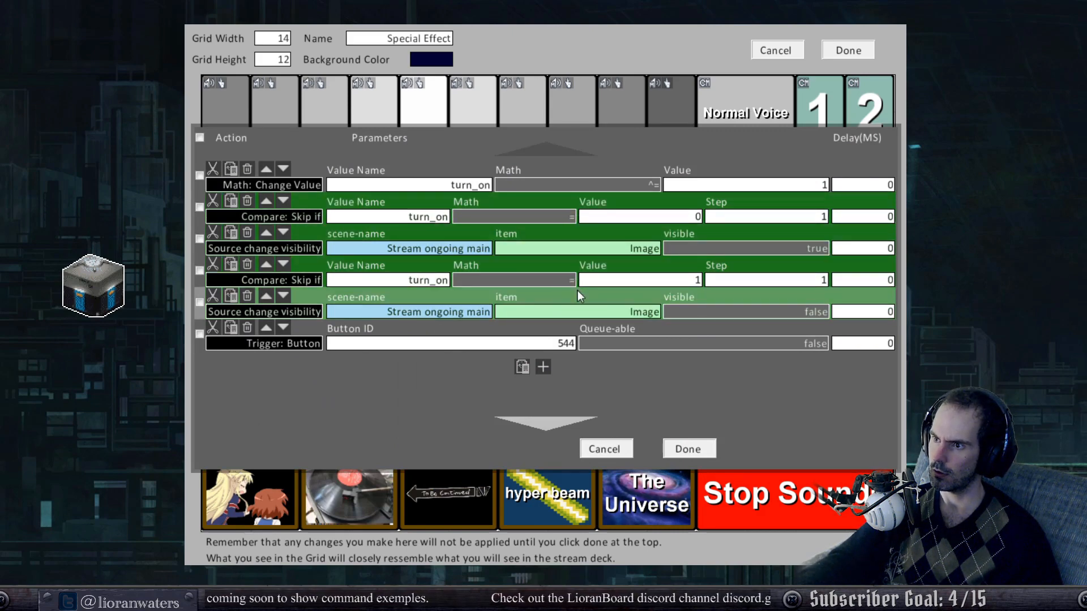
click(693, 451)
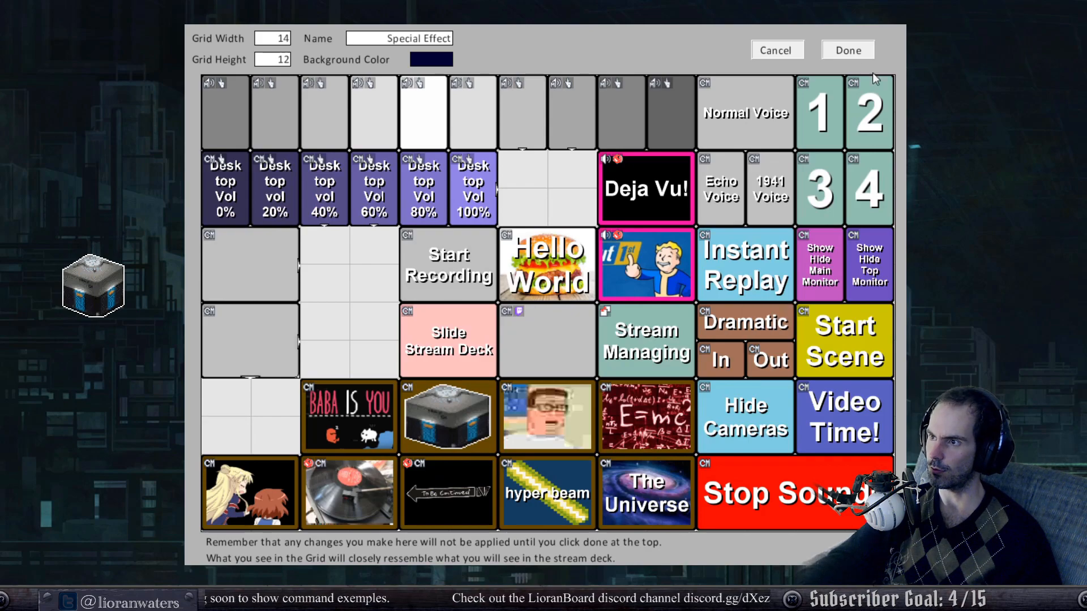
click(848, 50)
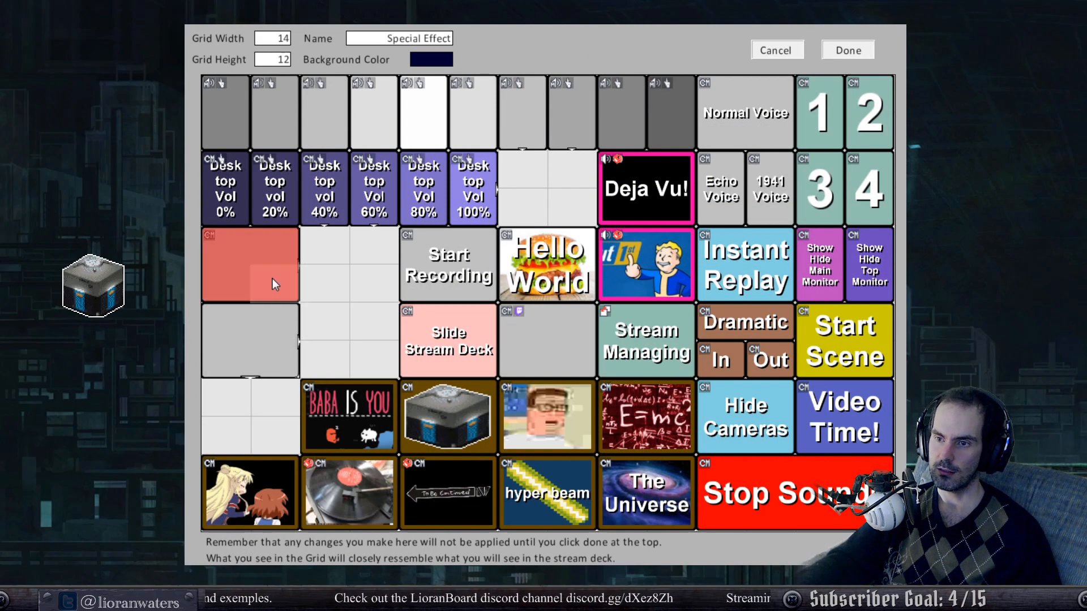
Add a Compare: Redo if command to the blank button below the toggle button, button ID 544.
right_click(273, 279)
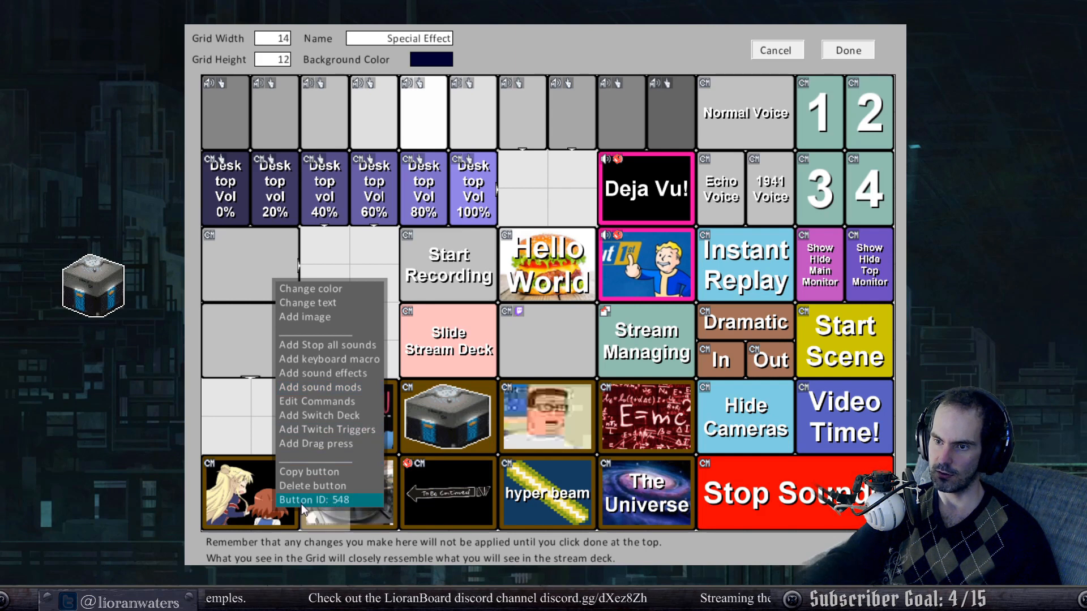
right_click(251, 337)
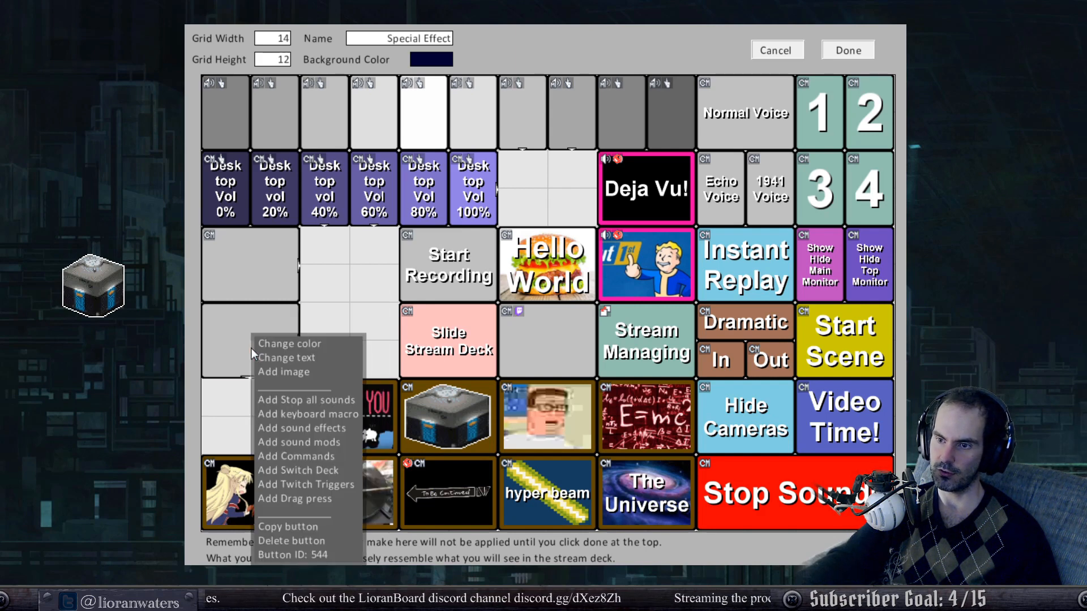
click(293, 452)
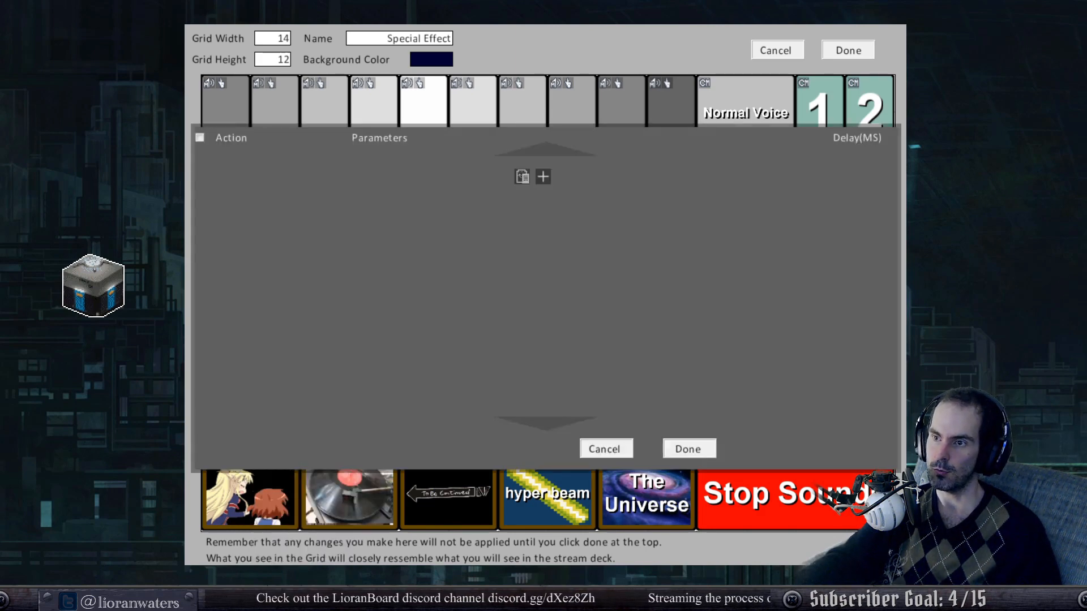
click(547, 182)
click(290, 181)
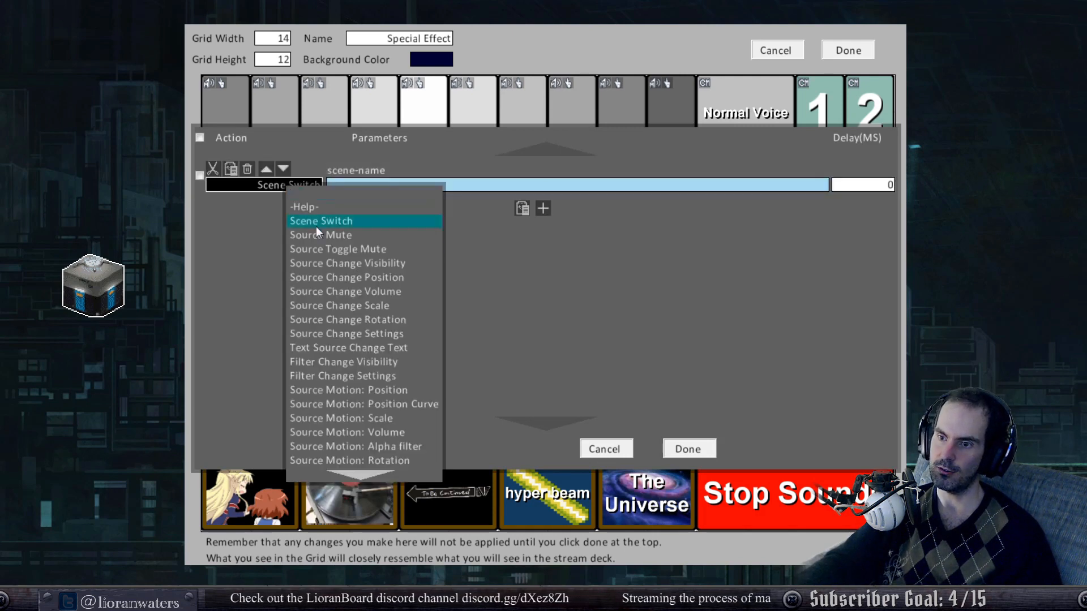
scroll(351, 346, down, 6)
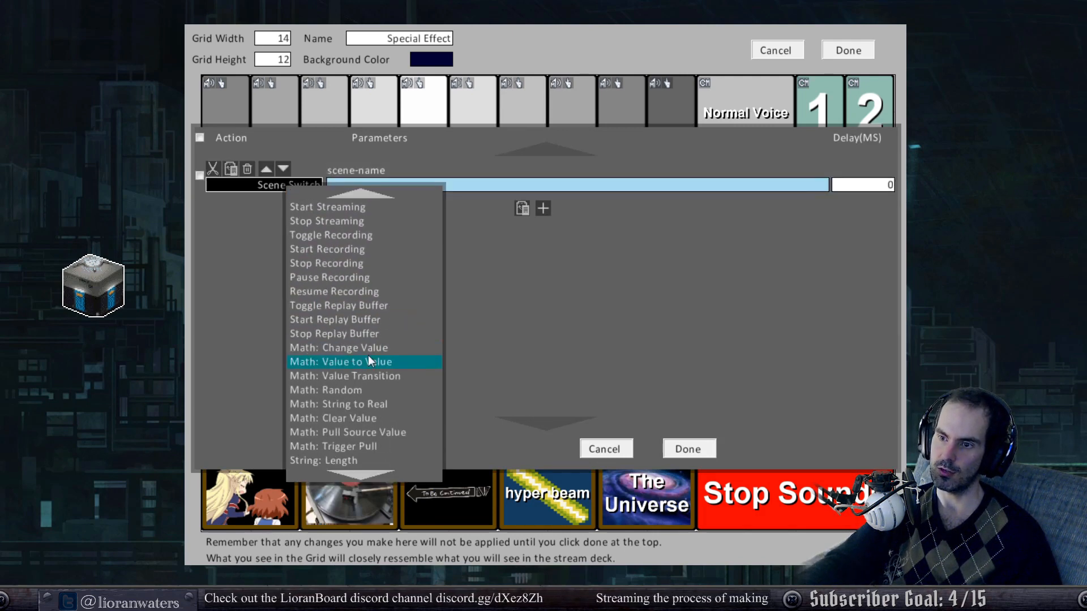
scroll(368, 371, down, 5)
scroll(371, 368, down, 13)
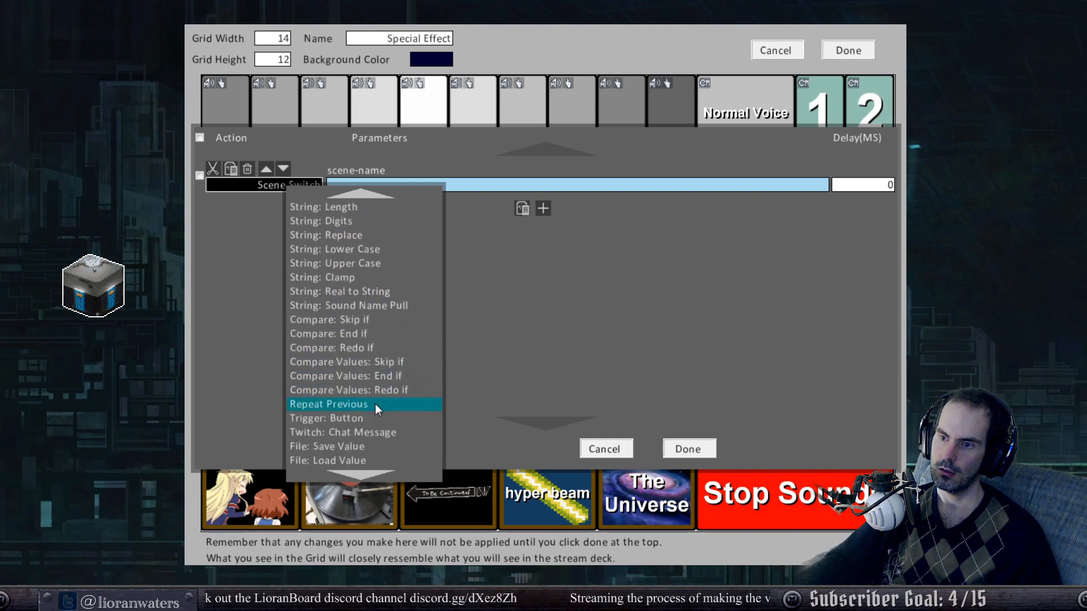
click(378, 348)
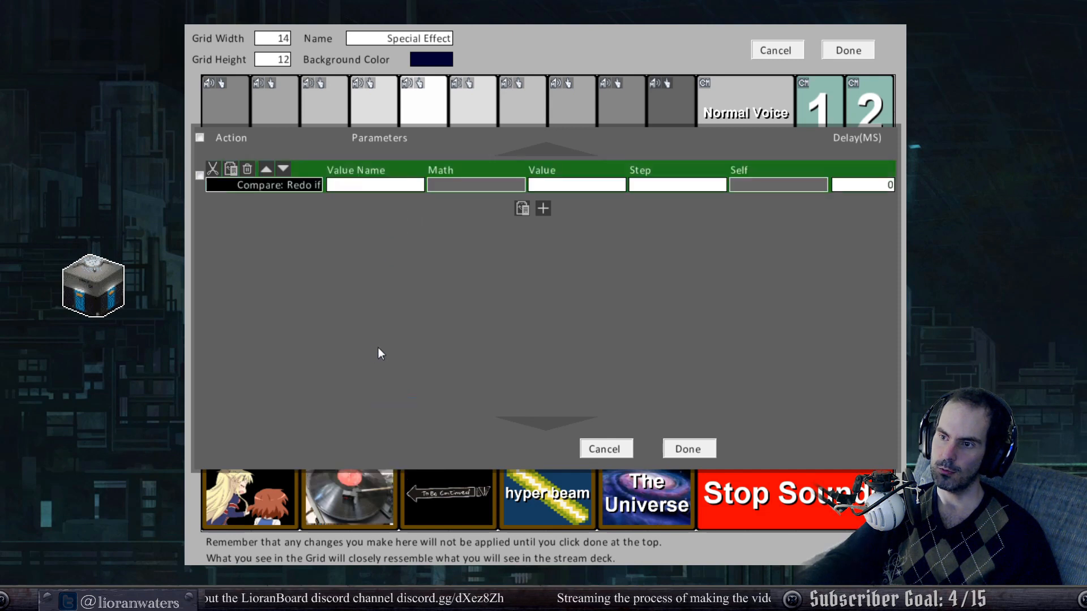
Configure the Redo if command with value name turn_on, math =, value 1 and Self set to true.
click(386, 184)
text(turn_on)
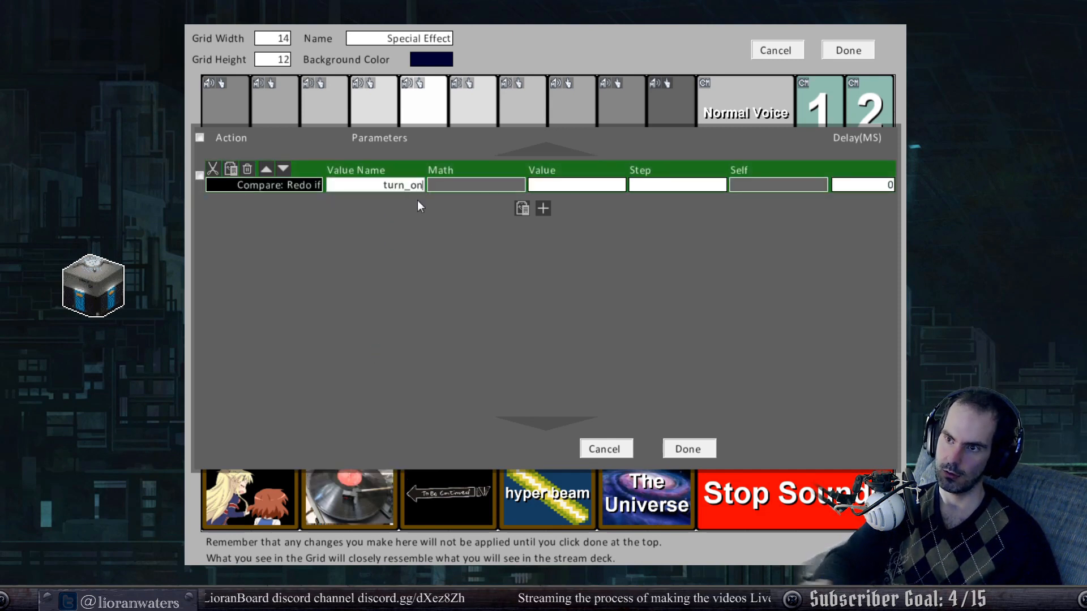
click(460, 184)
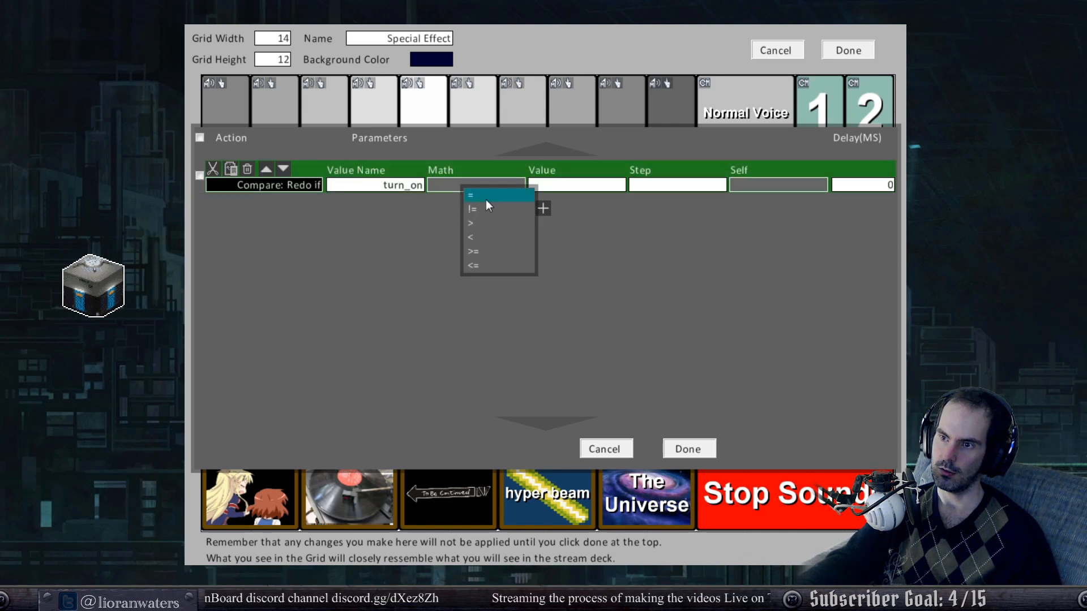
click(491, 196)
click(554, 185)
text(1)
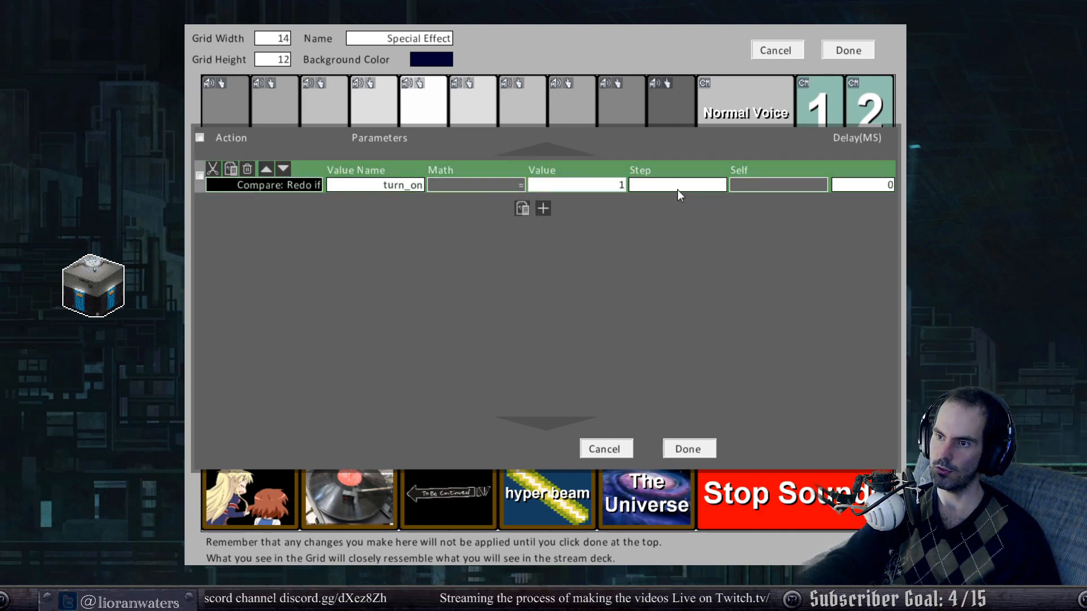
click(780, 187)
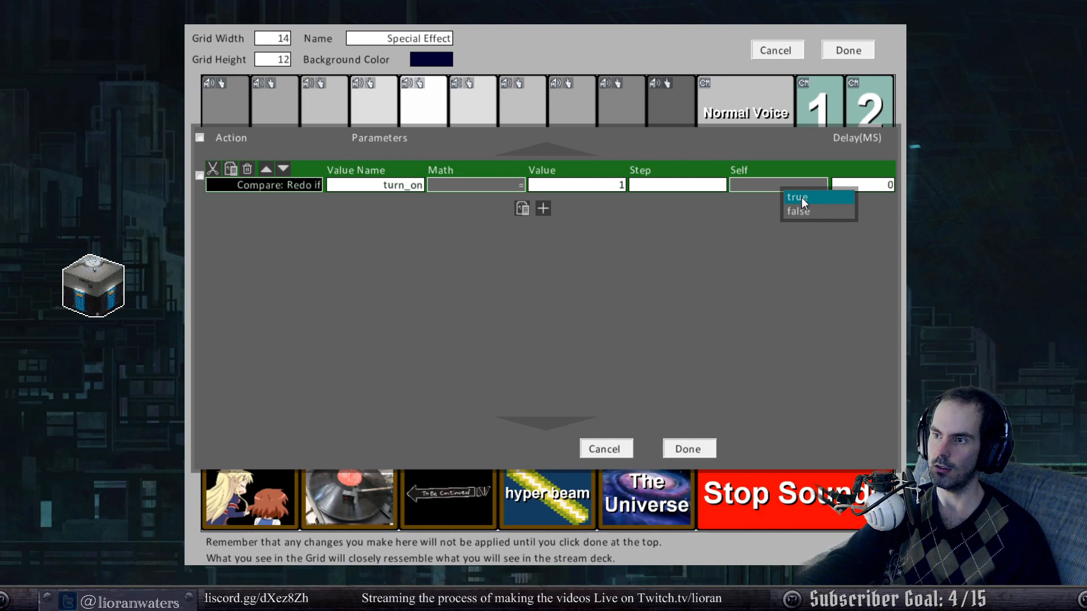
click(802, 198)
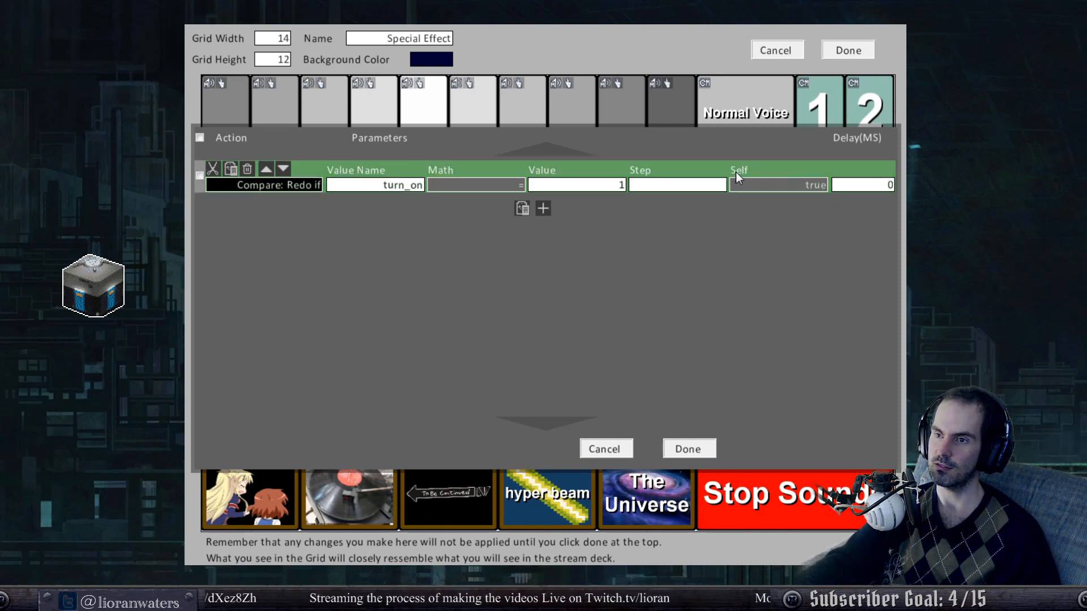
Add a Compare: End if command below the Redo if command.
click(549, 212)
click(299, 216)
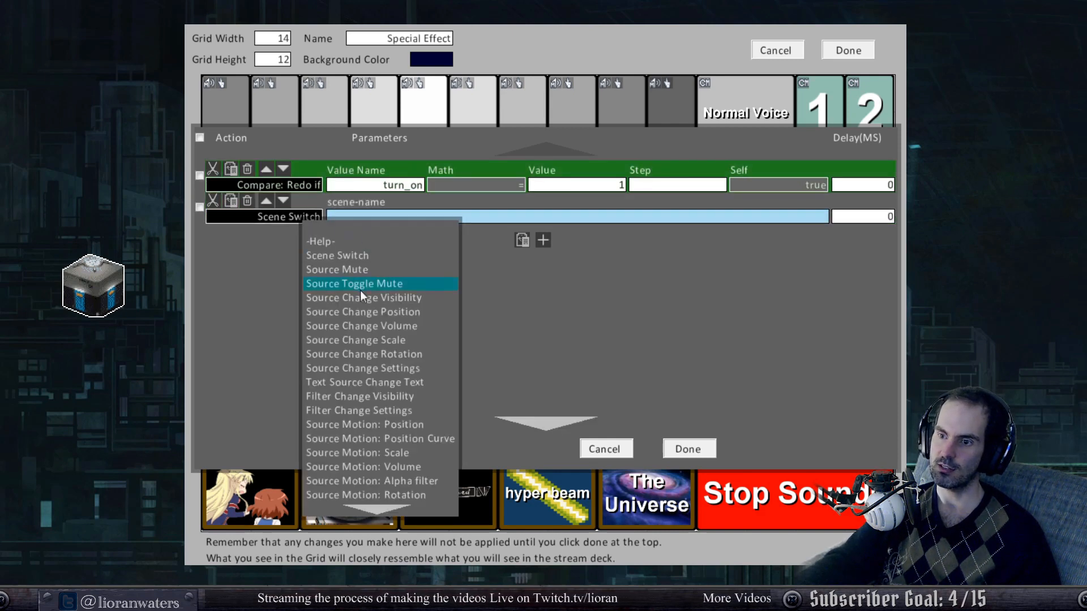
scroll(406, 364, down, 8)
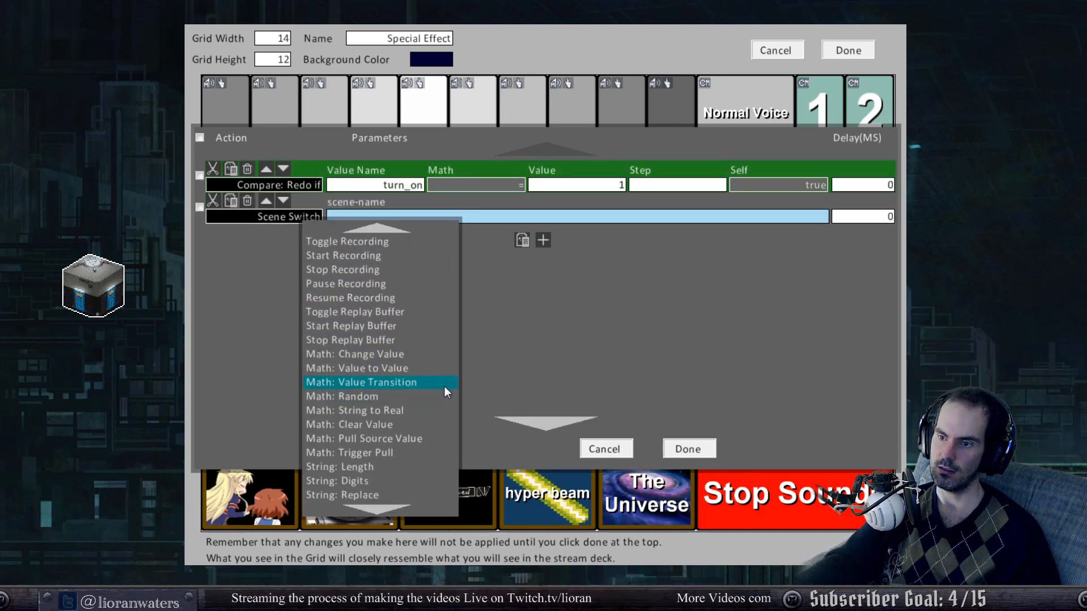
scroll(442, 394, down, 3)
scroll(429, 393, down, 1)
click(427, 396)
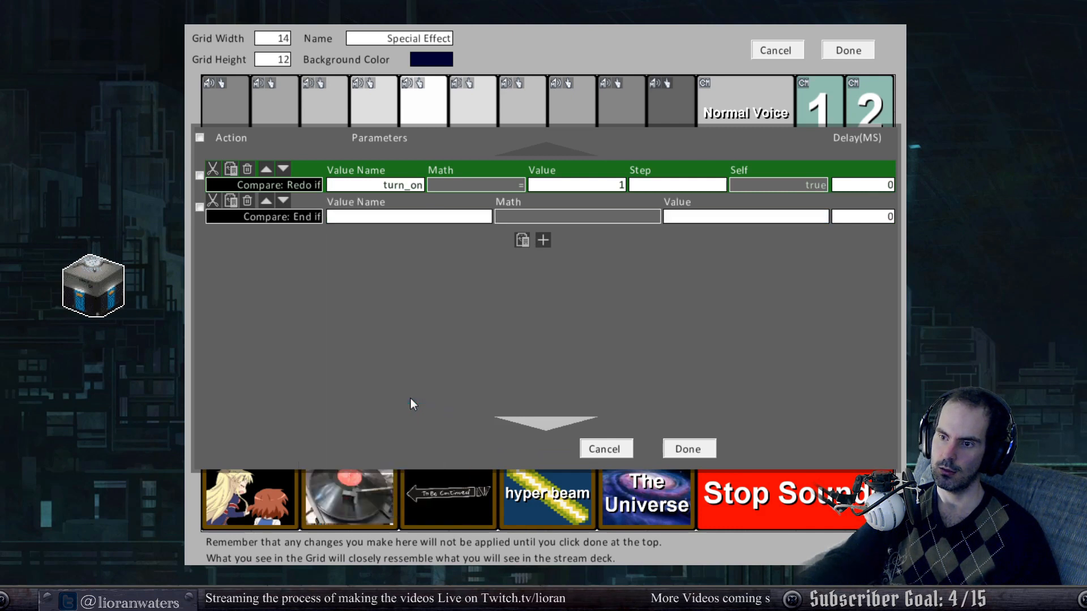
Configure the End if command with value name turn_on, math = and value 0.
click(426, 219)
text(turn)
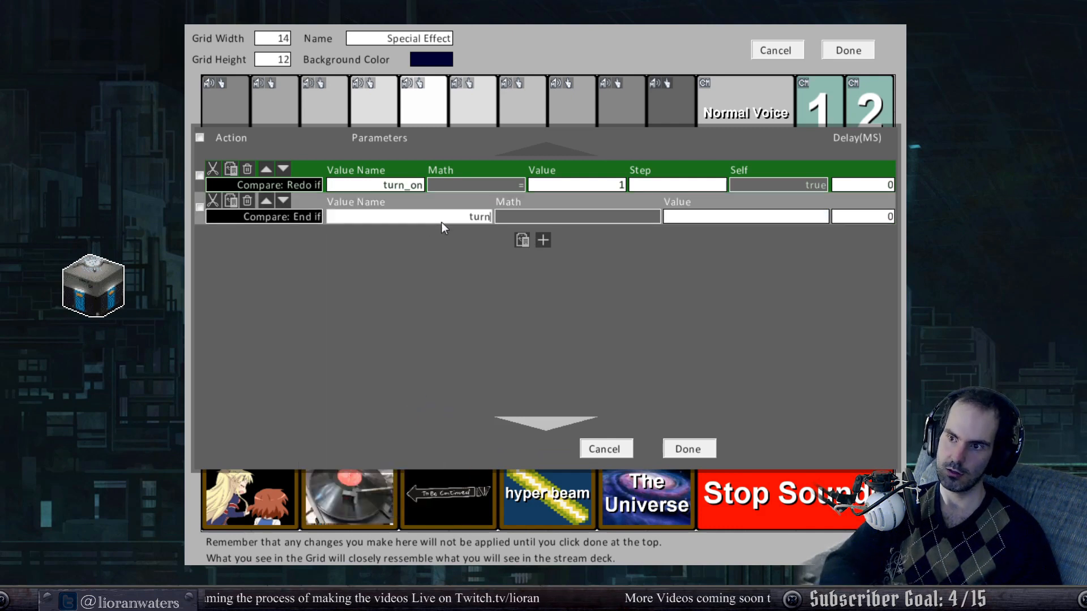
text(_on)
click(615, 221)
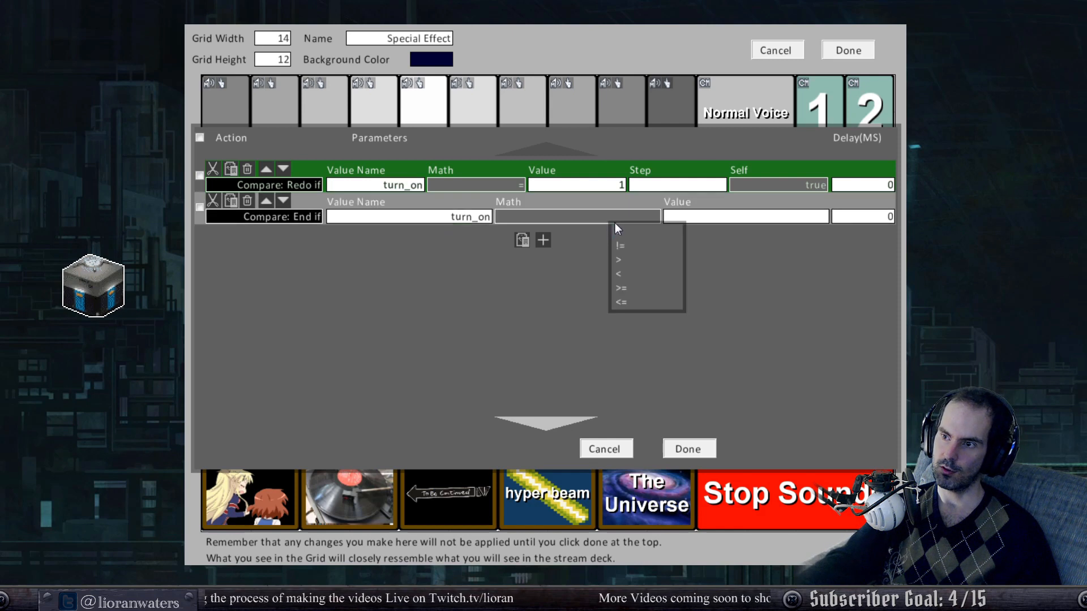
click(615, 231)
click(714, 215)
text(0)
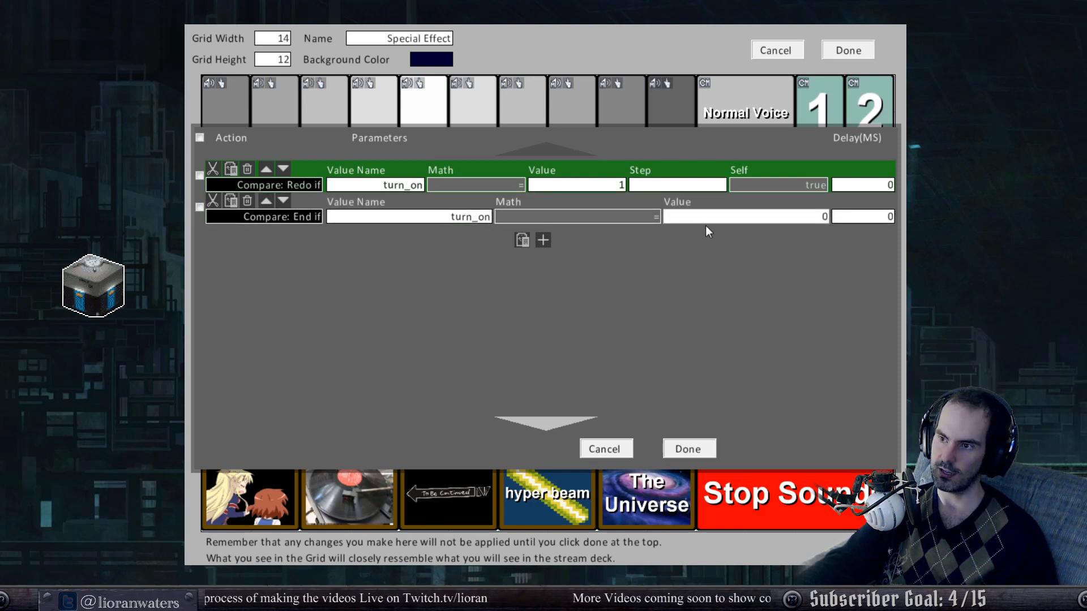
Add a Math: Value to Value command below the Compare: End if command.
click(543, 240)
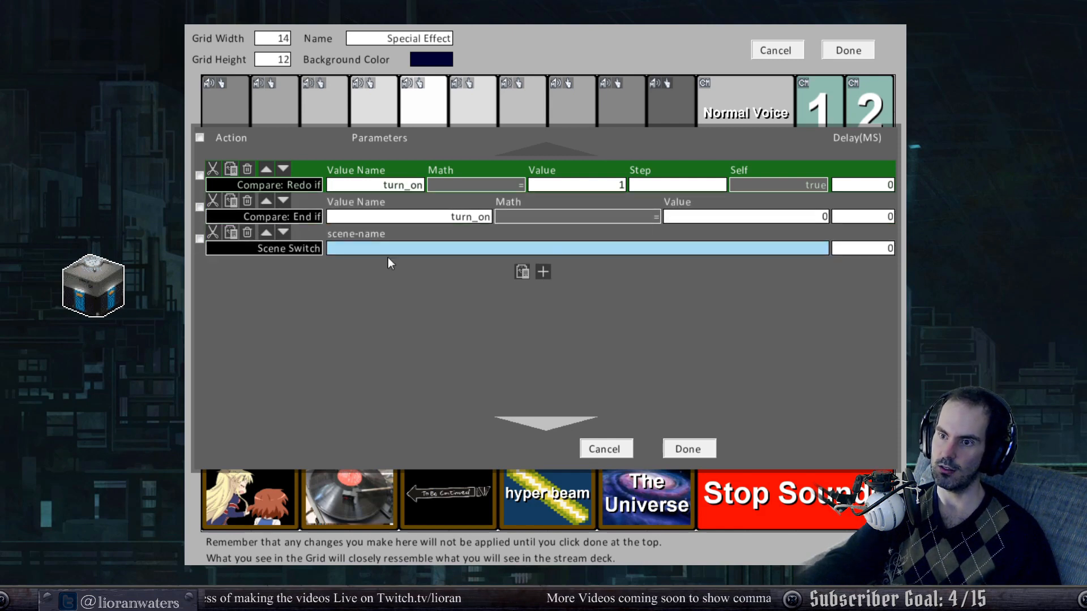
click(284, 253)
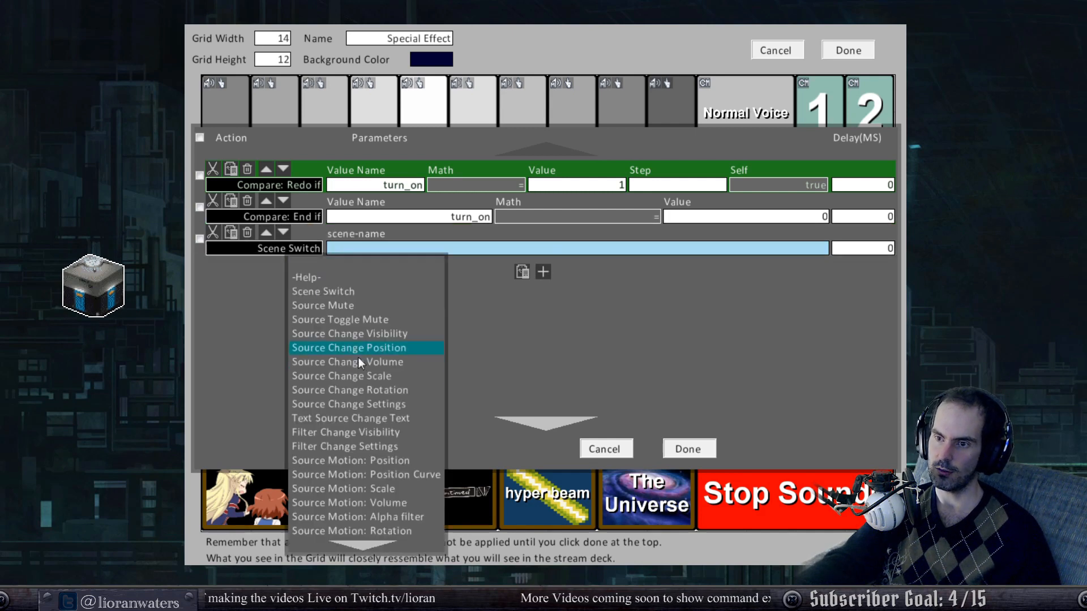
scroll(368, 397, down, 7)
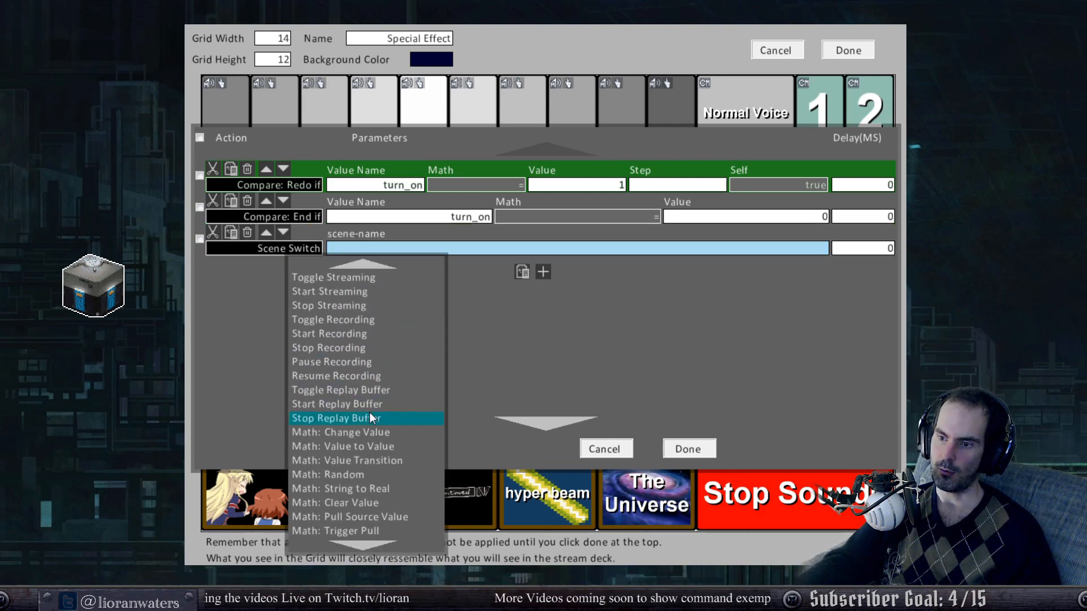
scroll(370, 416, down, 4)
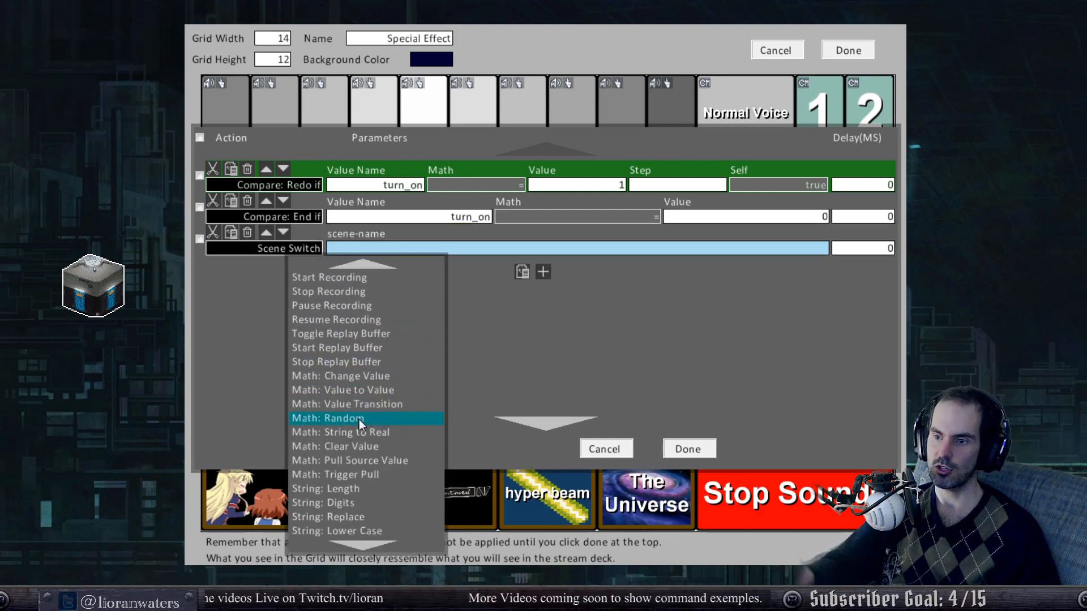
scroll(343, 446, down, 4)
scroll(343, 448, down, 4)
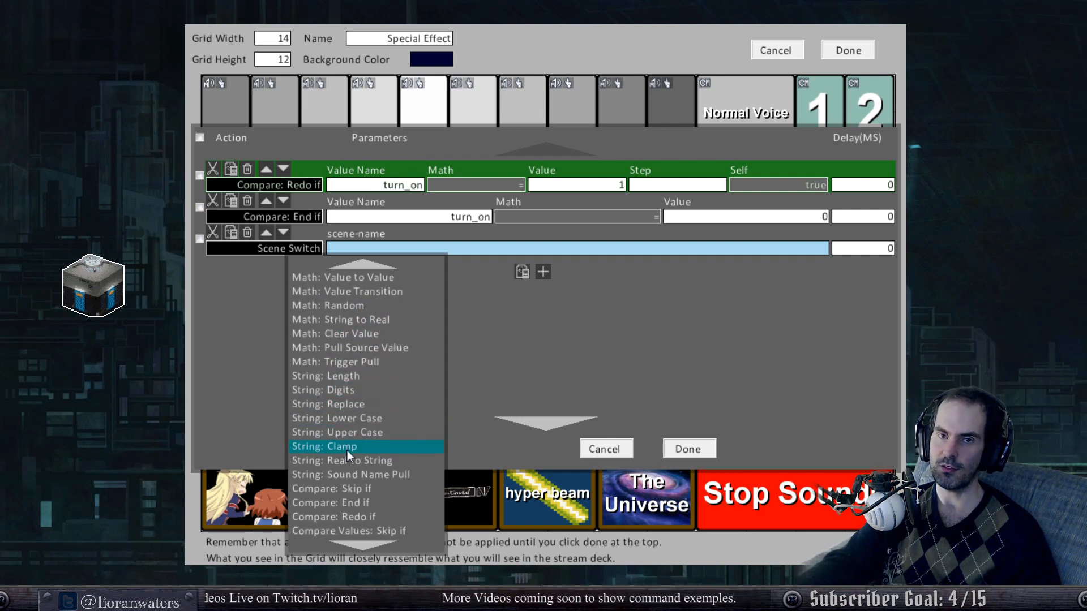
scroll(348, 450, down, 3)
scroll(368, 464, down, 8)
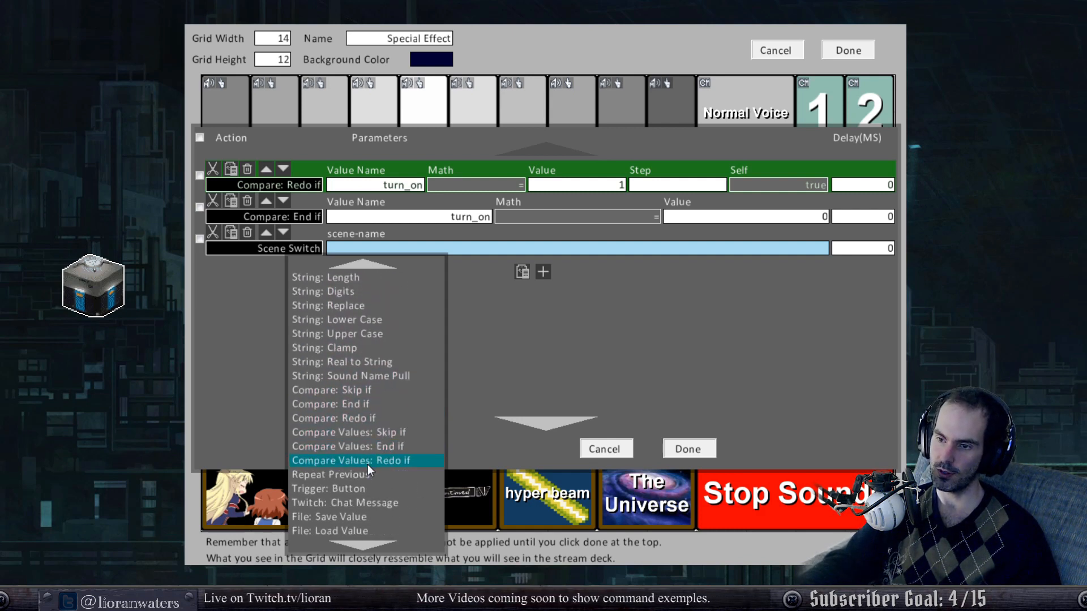
scroll(389, 418, up, 10)
scroll(378, 385, up, 7)
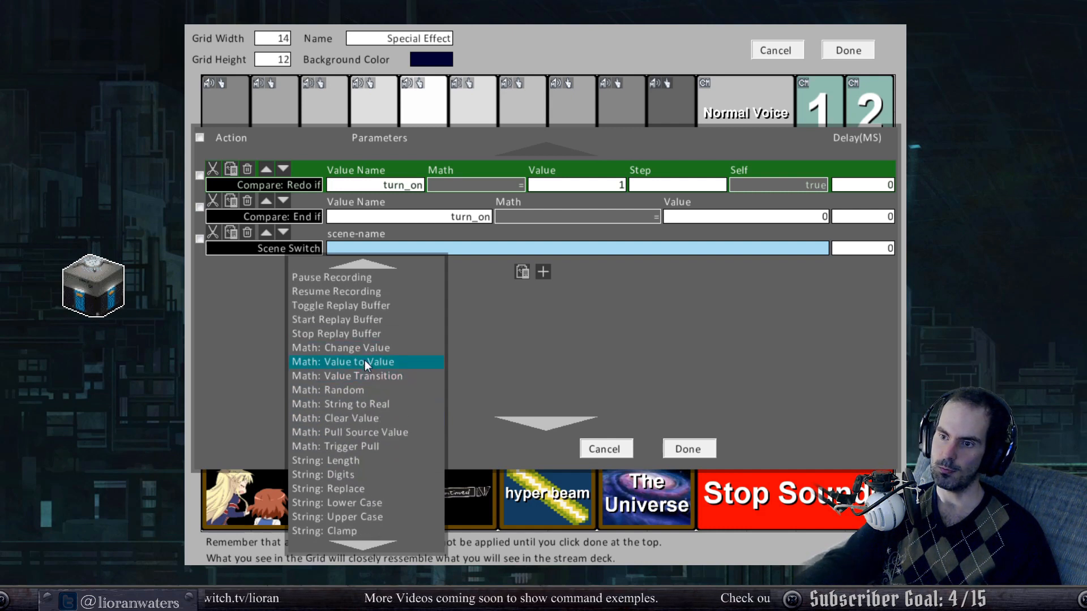
click(364, 361)
Configure the Value to Value command to set check_time = elapsed_time, and copy the command to the clipboard.
click(406, 249)
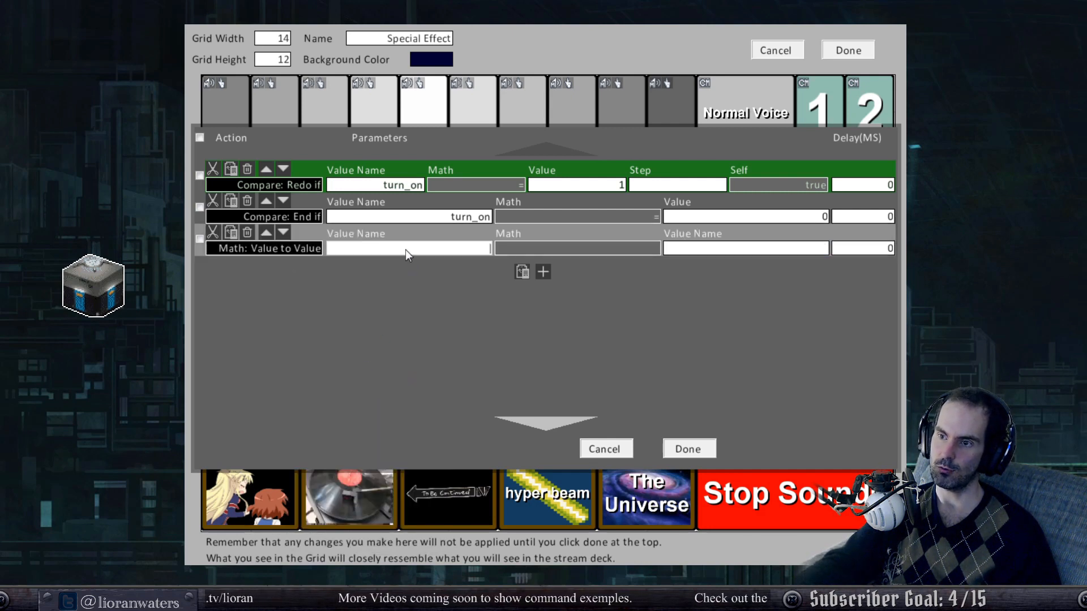
text(check_time)
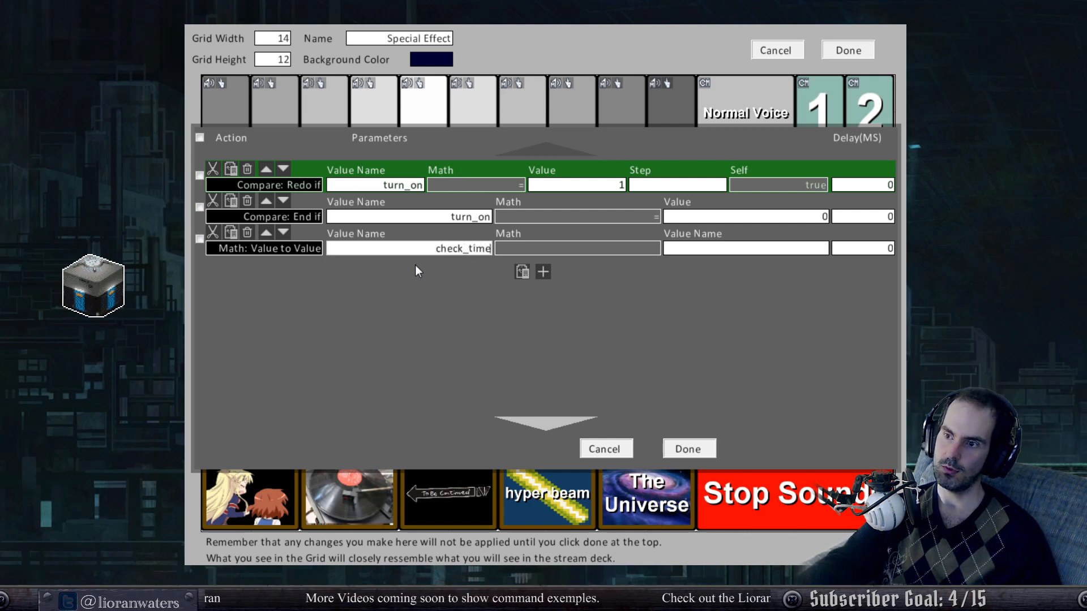
click(718, 245)
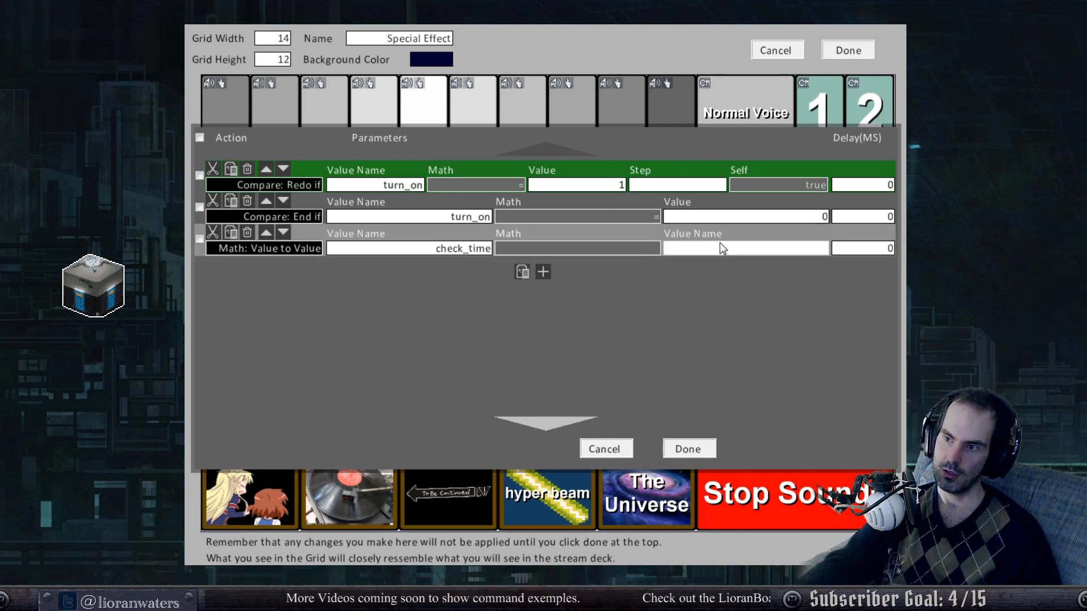
click(658, 247)
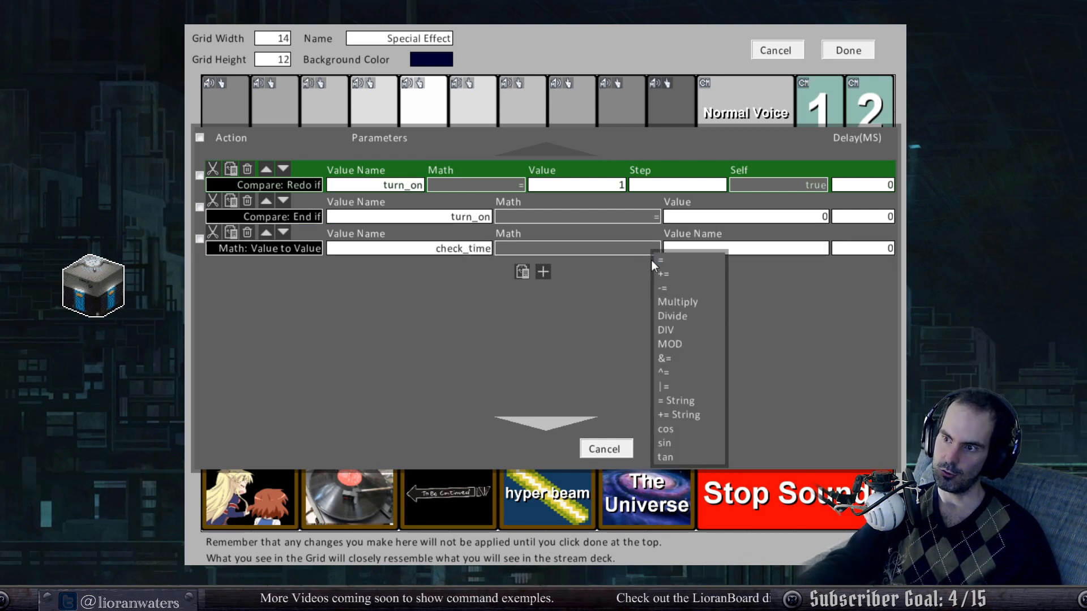
click(656, 259)
click(710, 245)
text(el)
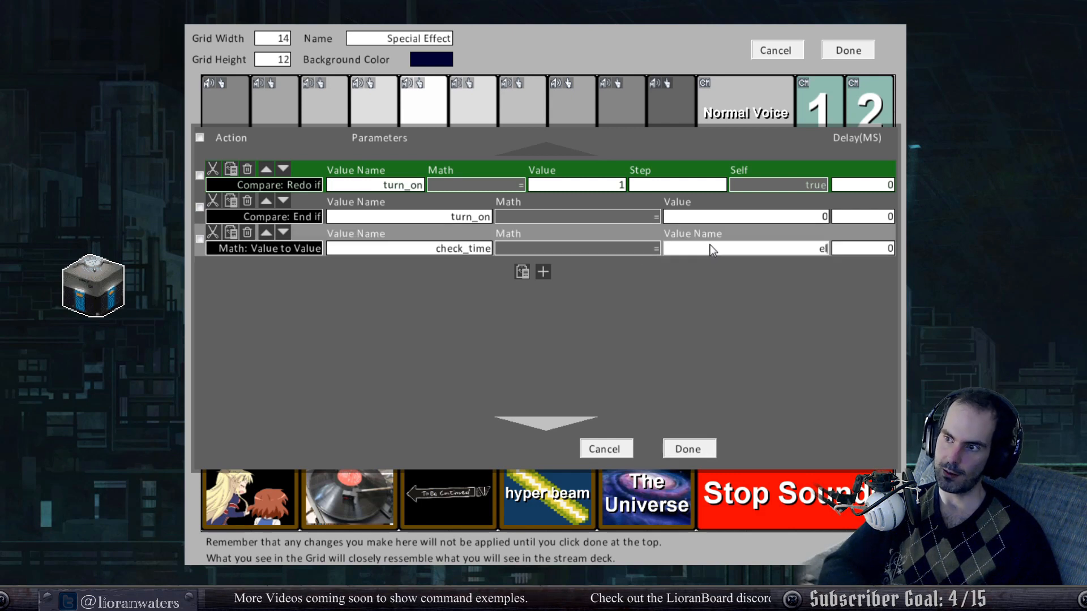
text(apsed_time)
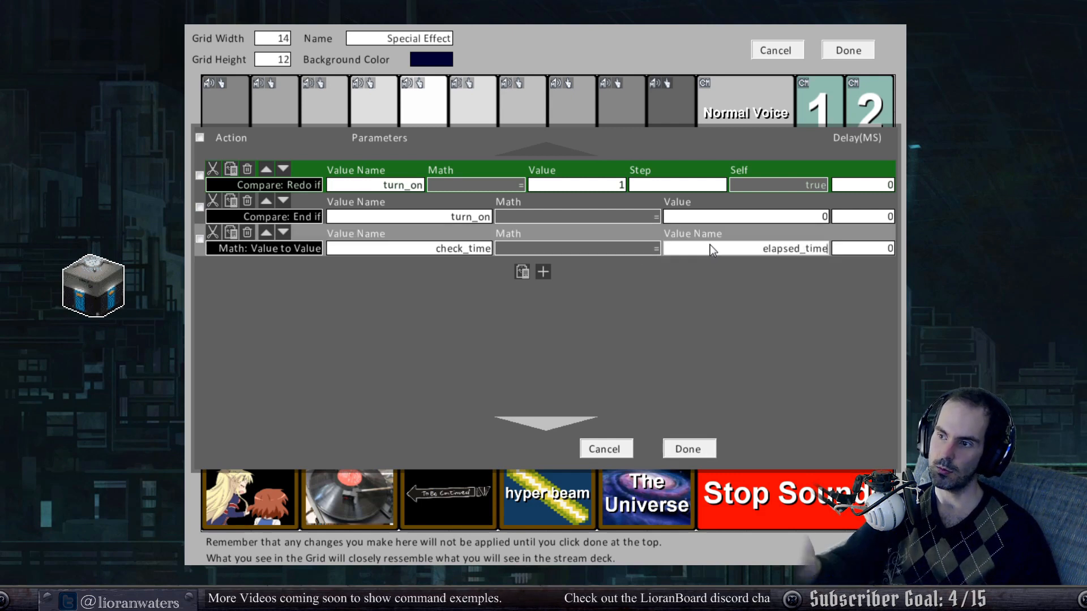
drag(807, 254, 830, 254)
drag(734, 249, 830, 253)
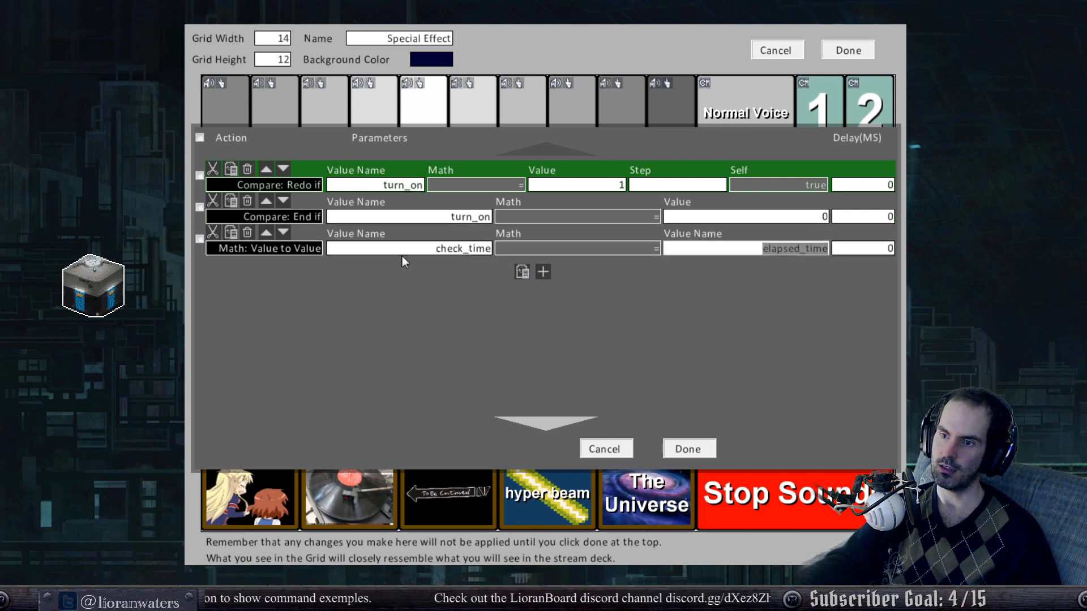
click(212, 232)
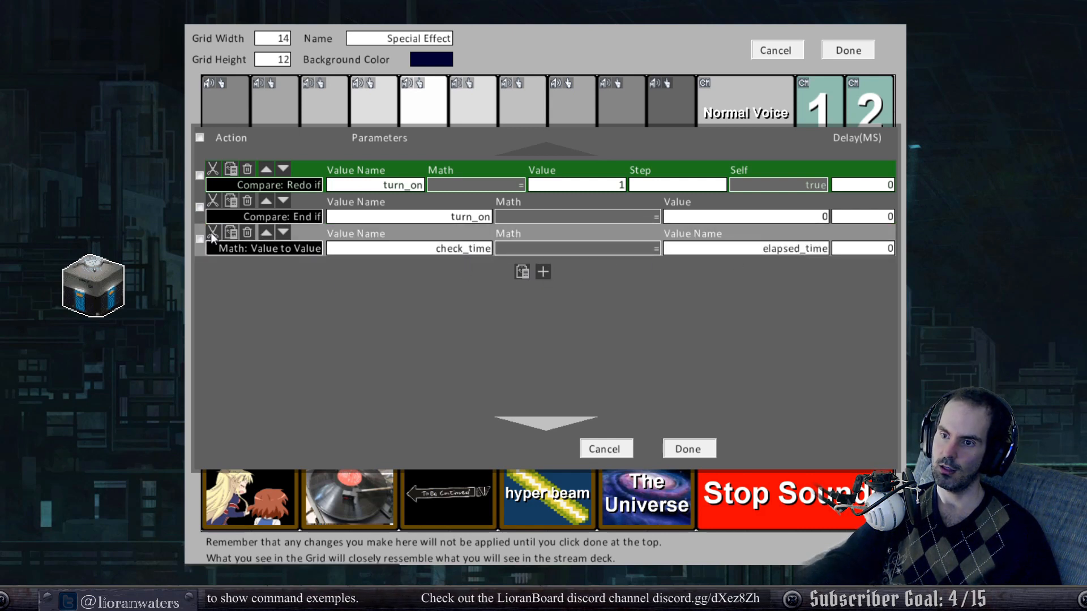
Add a Math: Change Value command below the Value to Value command.
click(544, 272)
click(311, 286)
scroll(377, 454, down, 5)
scroll(377, 454, down, 5)
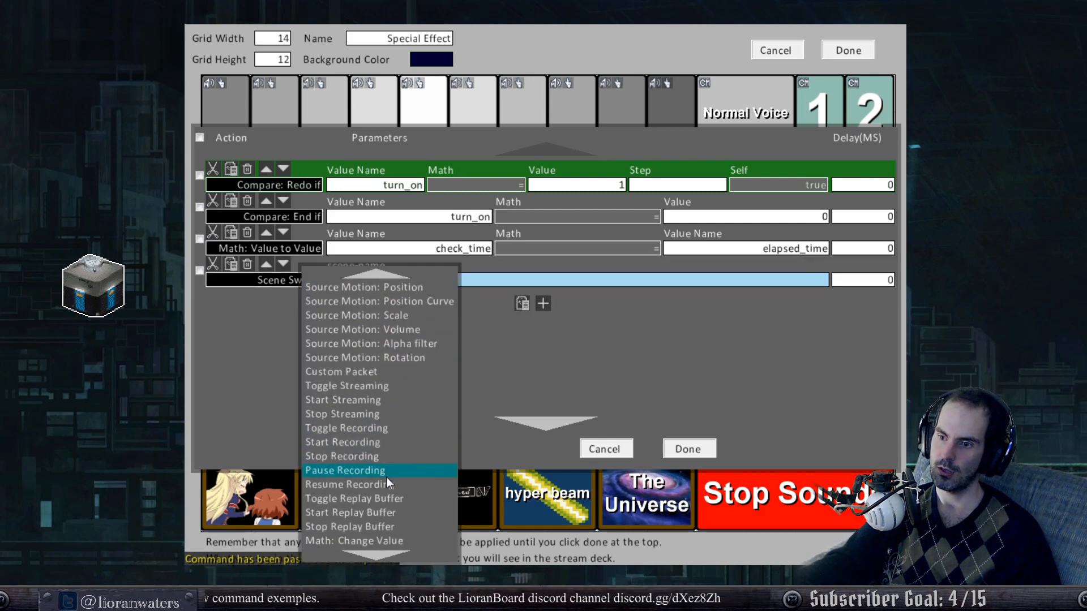
click(382, 442)
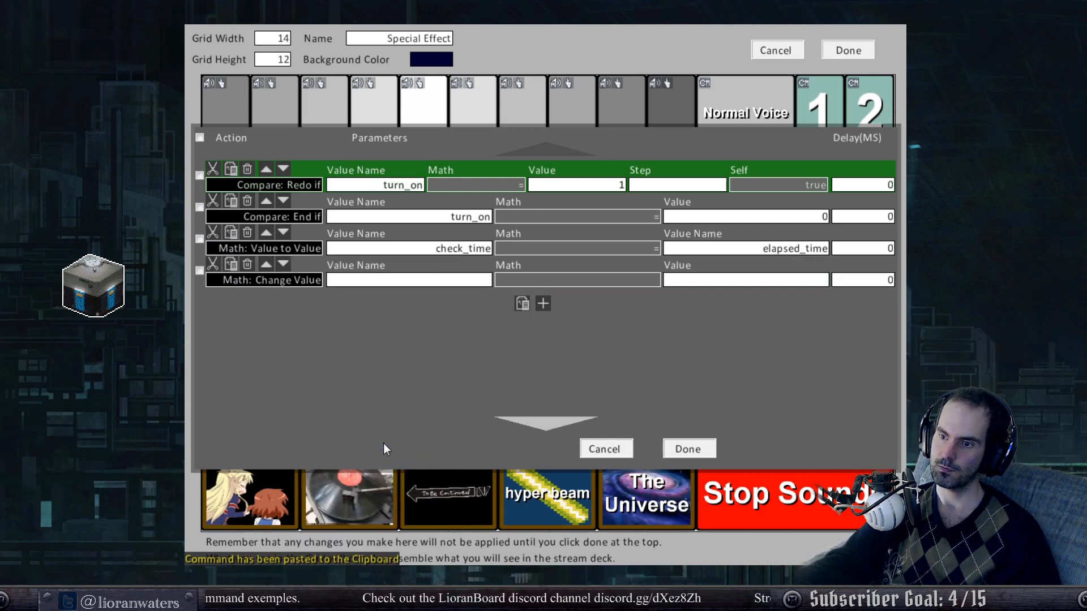
Configure the Change Value command with value name check_time, math MOD and value 2.
click(443, 280)
text(cechk)
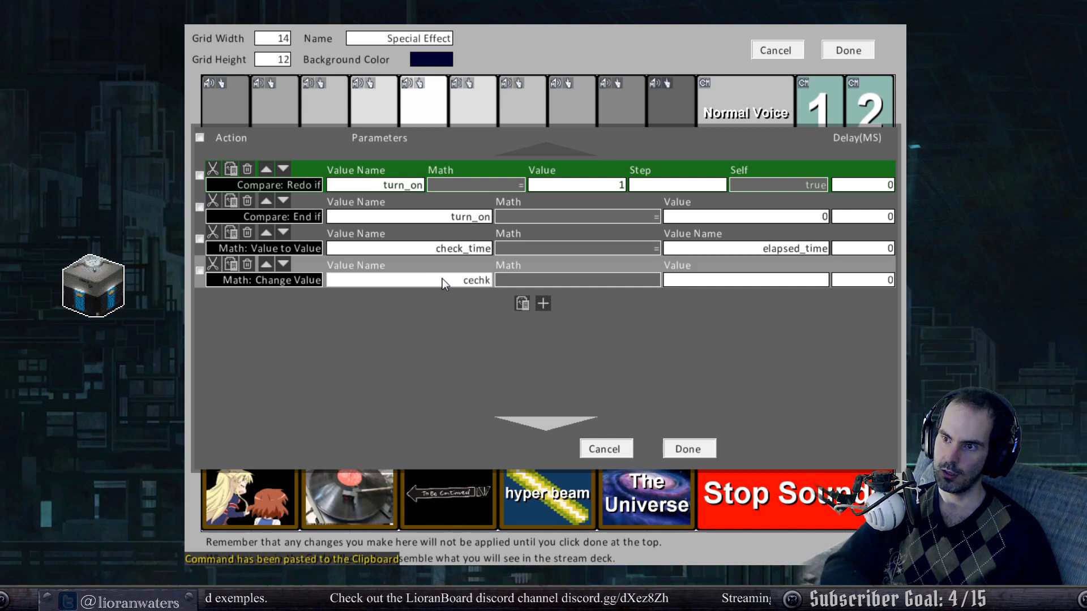
key(BackSpace)
key(BackSpace)
key(BackSpace)
key(BackSpace)
key(BackSpace)
text(check)
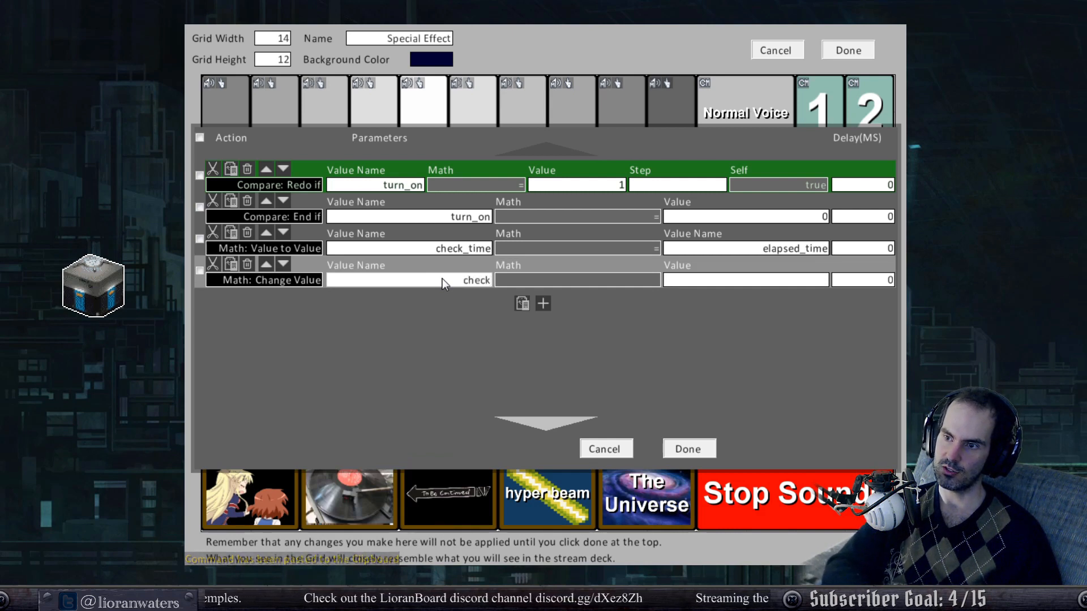
text(_time)
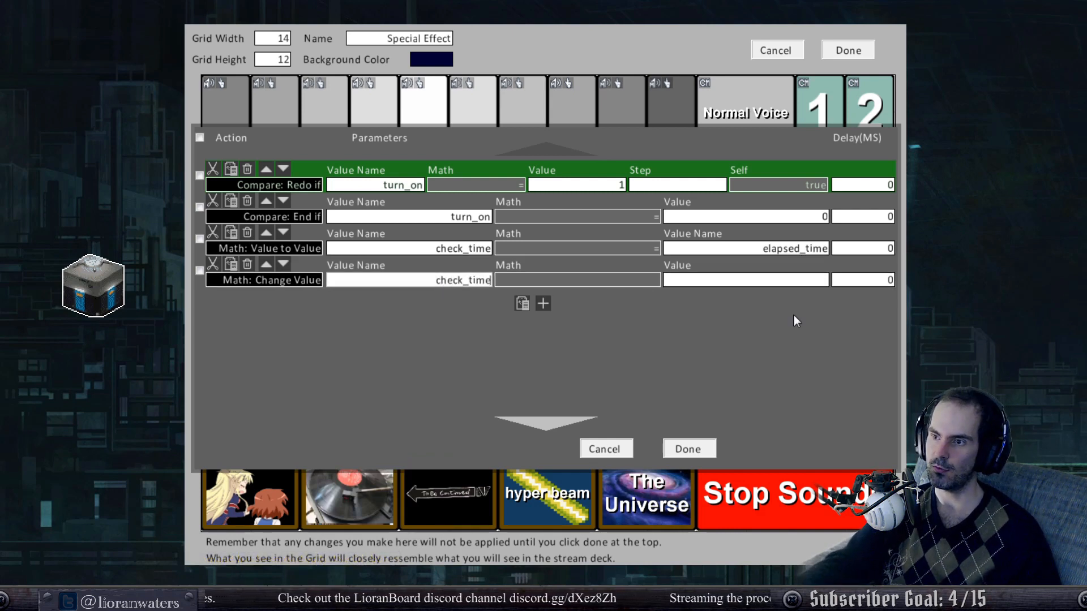
click(641, 282)
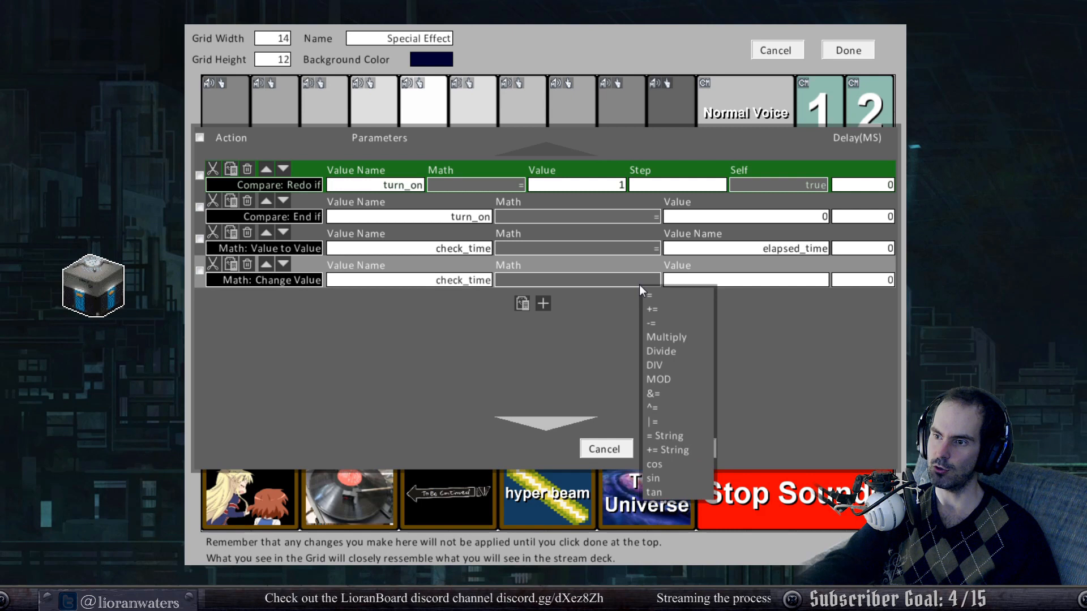
click(668, 378)
click(759, 284)
text(2)
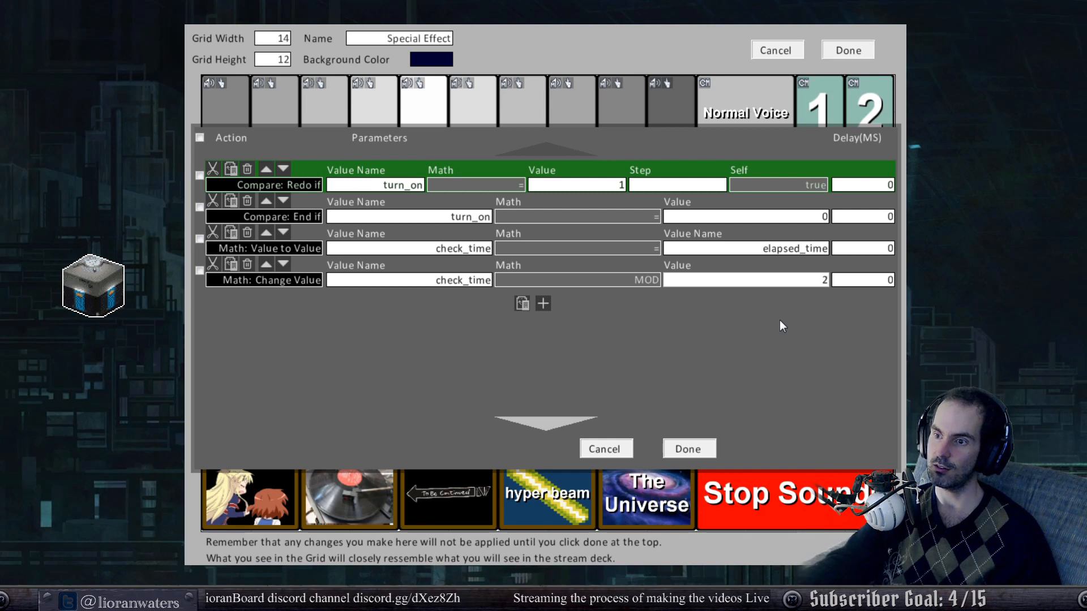
Add a Compare: Skip if command below the Change Value command.
click(542, 304)
click(295, 312)
scroll(378, 426, down, 3)
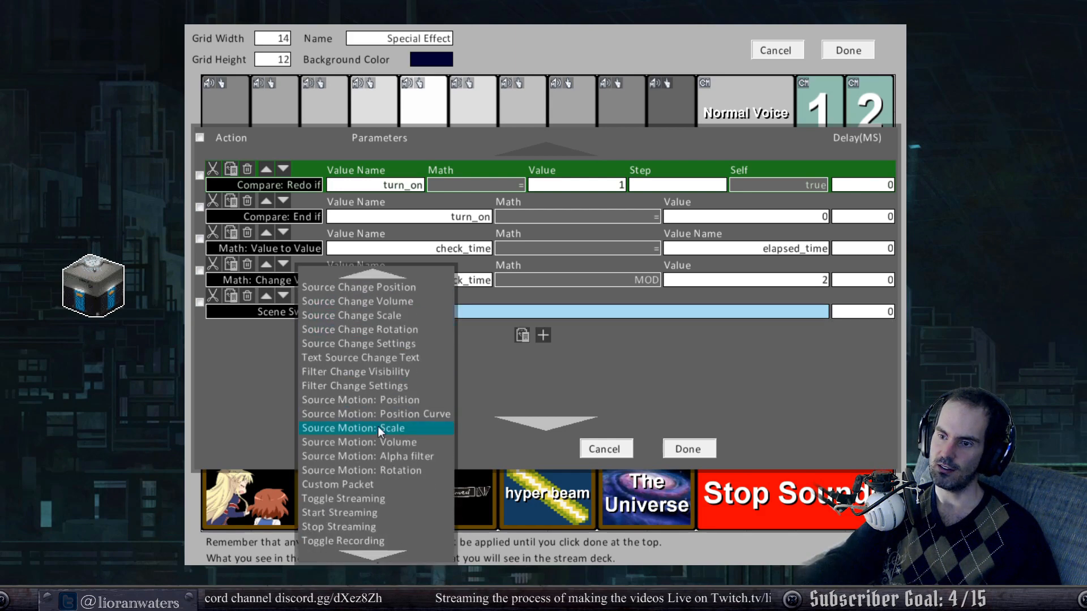
scroll(378, 426, down, 6)
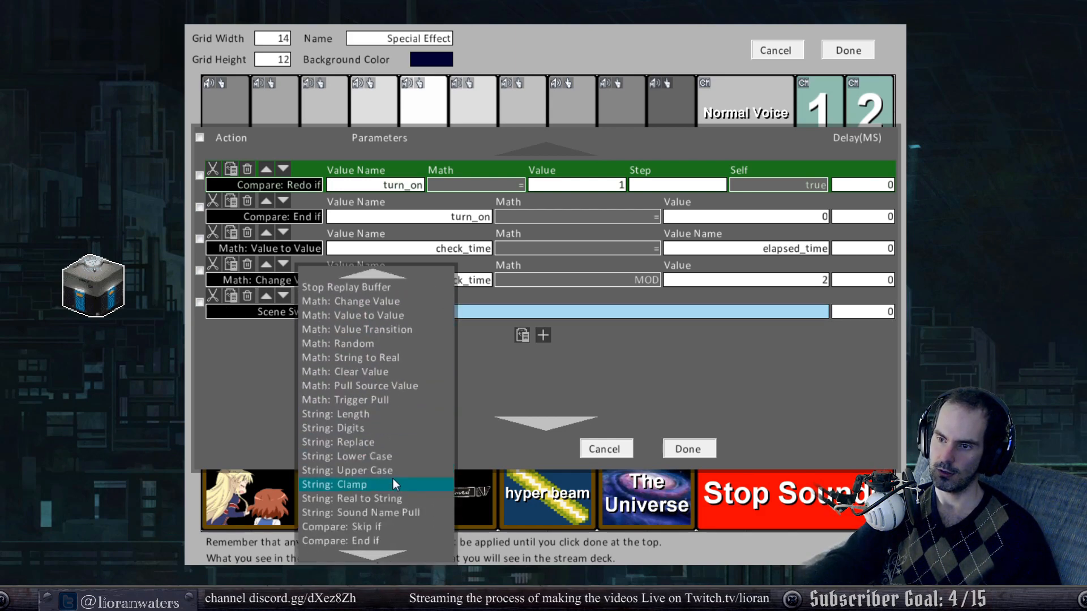
scroll(393, 478, down, 2)
click(378, 454)
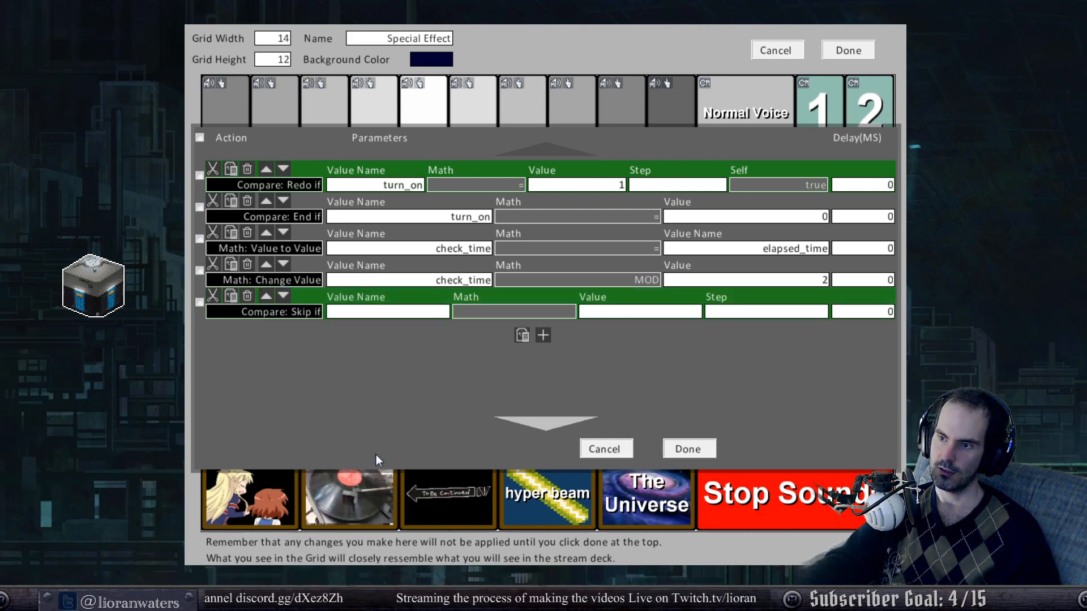
Configure the Skip if command with value name check_time, math <, value 1 and step 1.
click(413, 312)
text(ced)
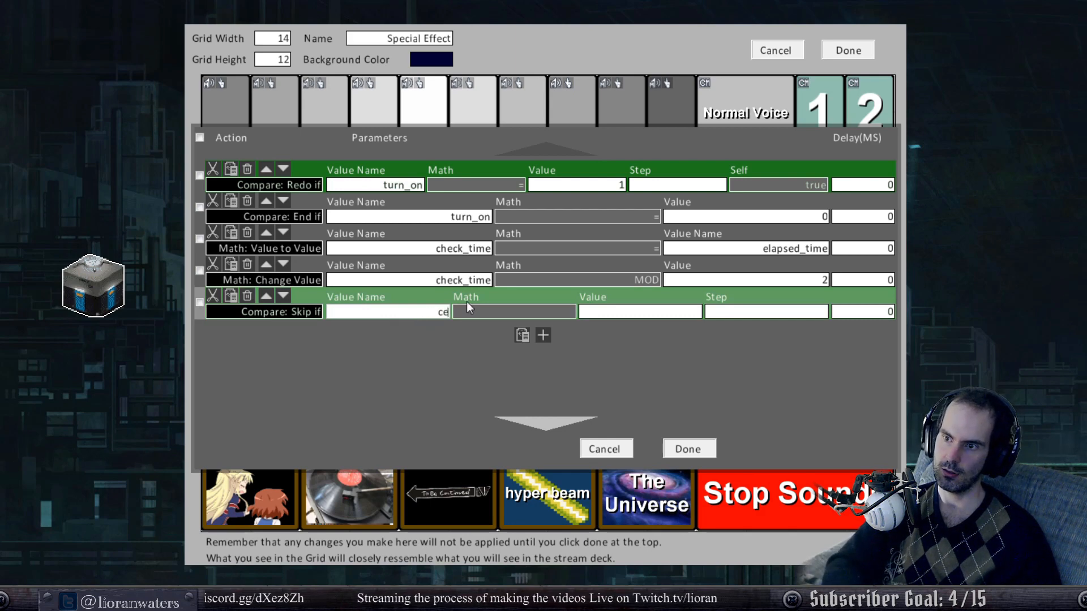
key(BackSpace)
text(heck_tim)
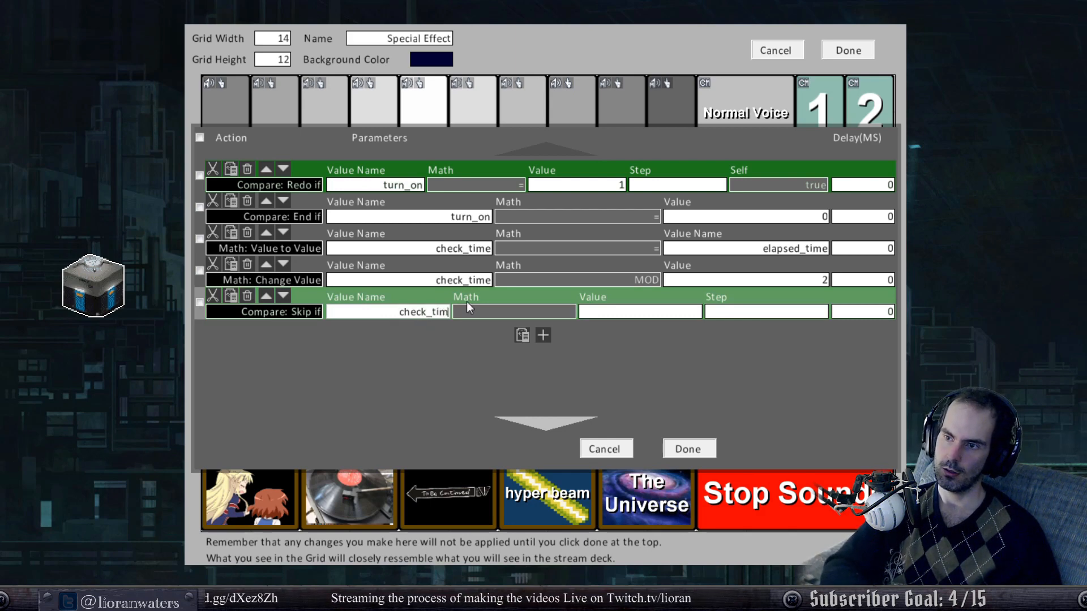
text(e)
click(519, 314)
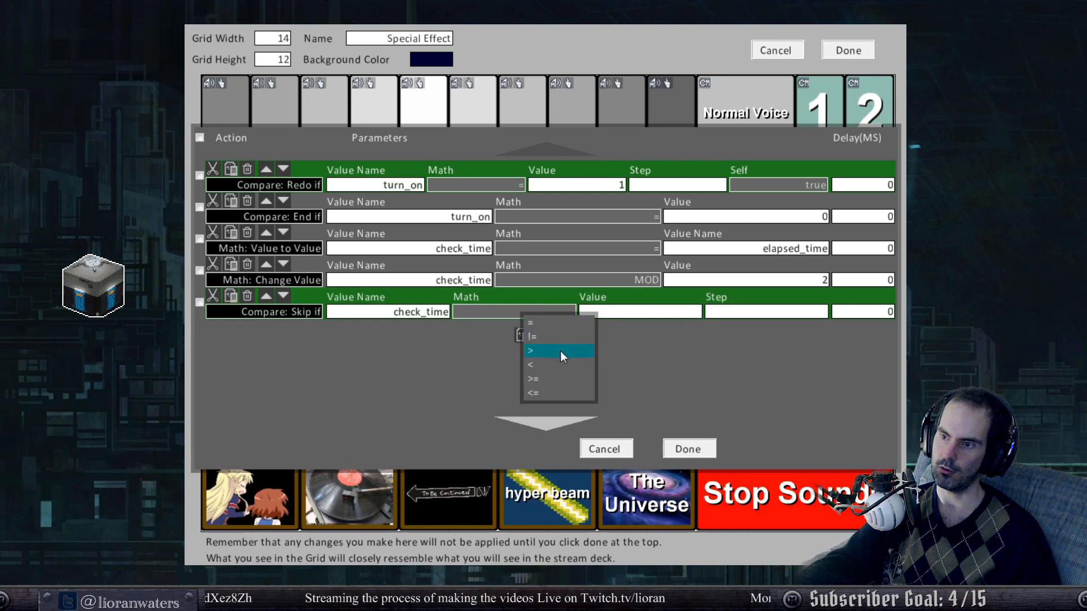
click(552, 365)
click(625, 314)
text(1)
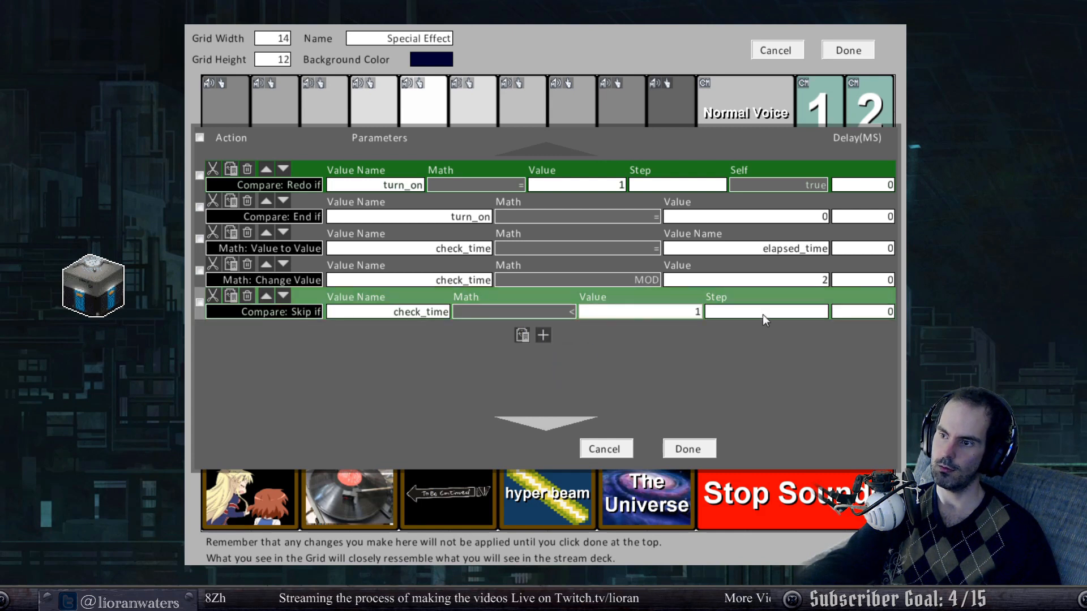
click(759, 315)
text(1)
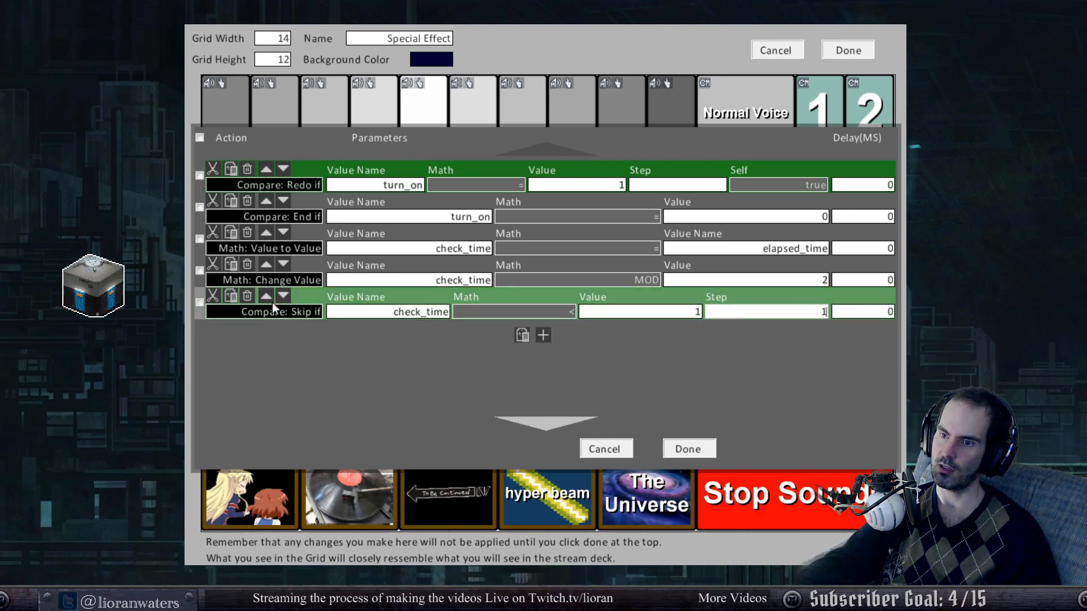
Add a Modify Button command below the Skip if command and set its Button ID to 548.
click(543, 334)
click(278, 342)
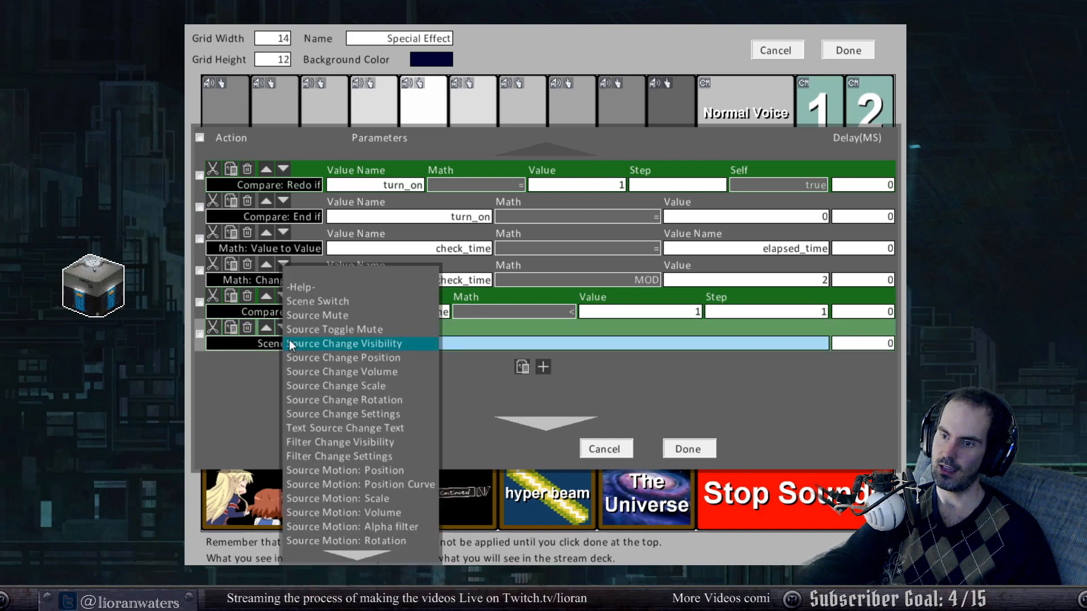
scroll(338, 431, down, 2)
scroll(338, 431, down, 9)
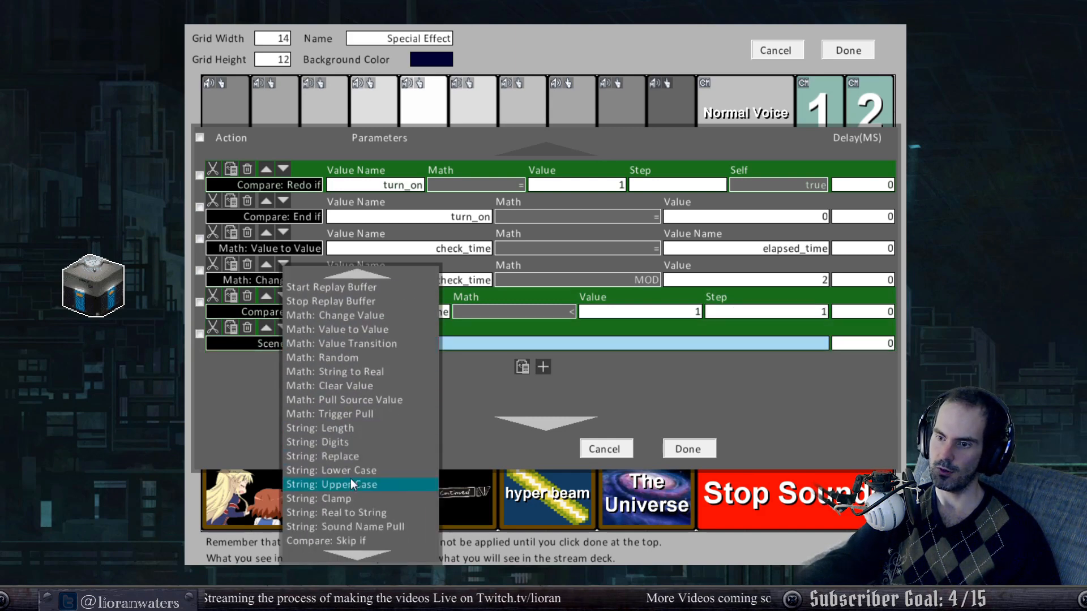
scroll(351, 480, down, 8)
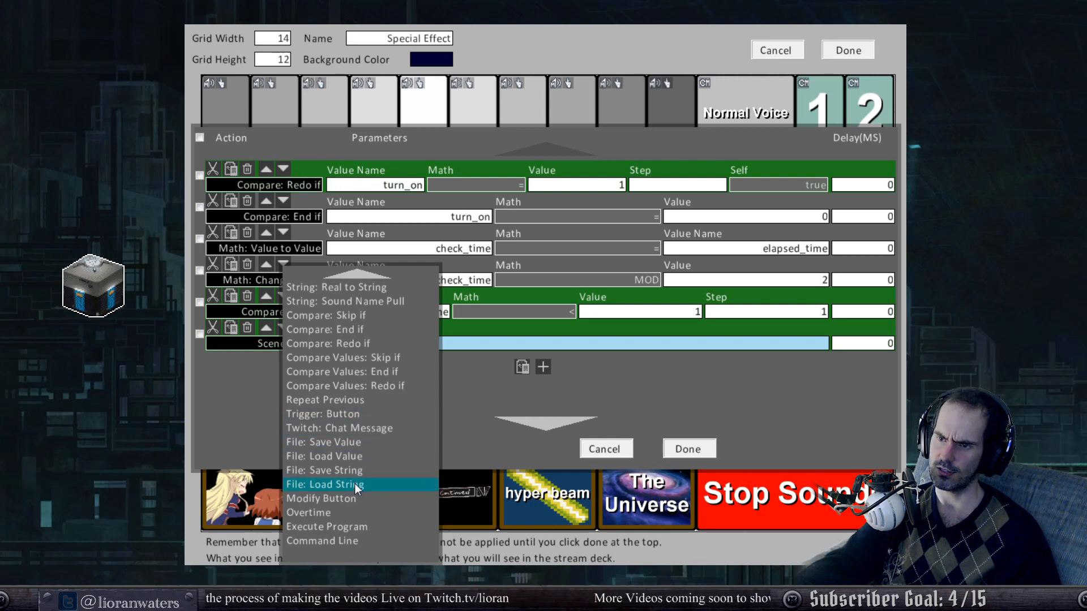
click(348, 499)
click(372, 343)
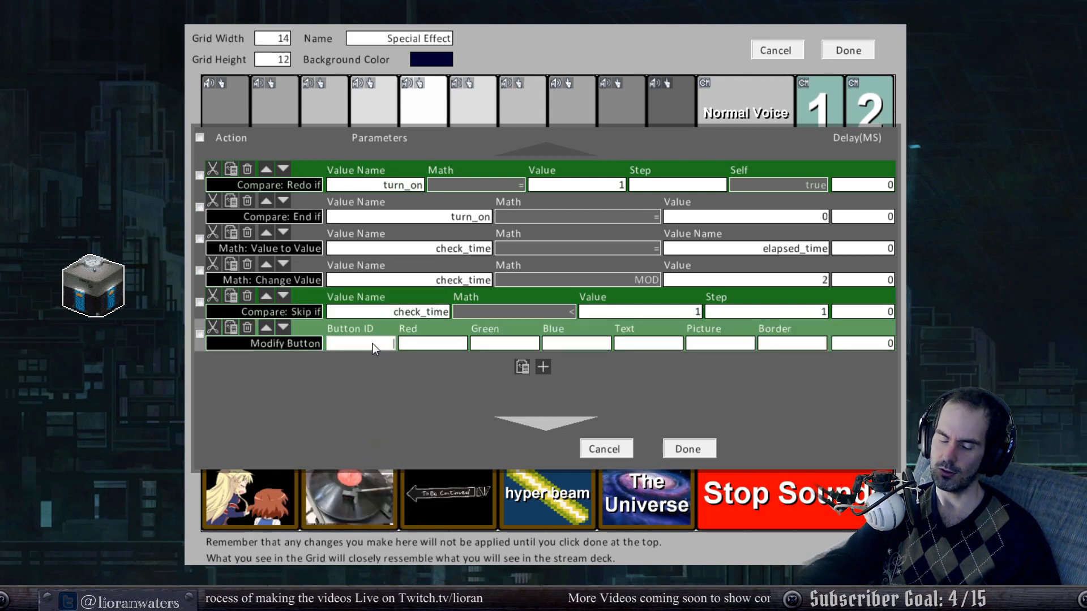
text(548)
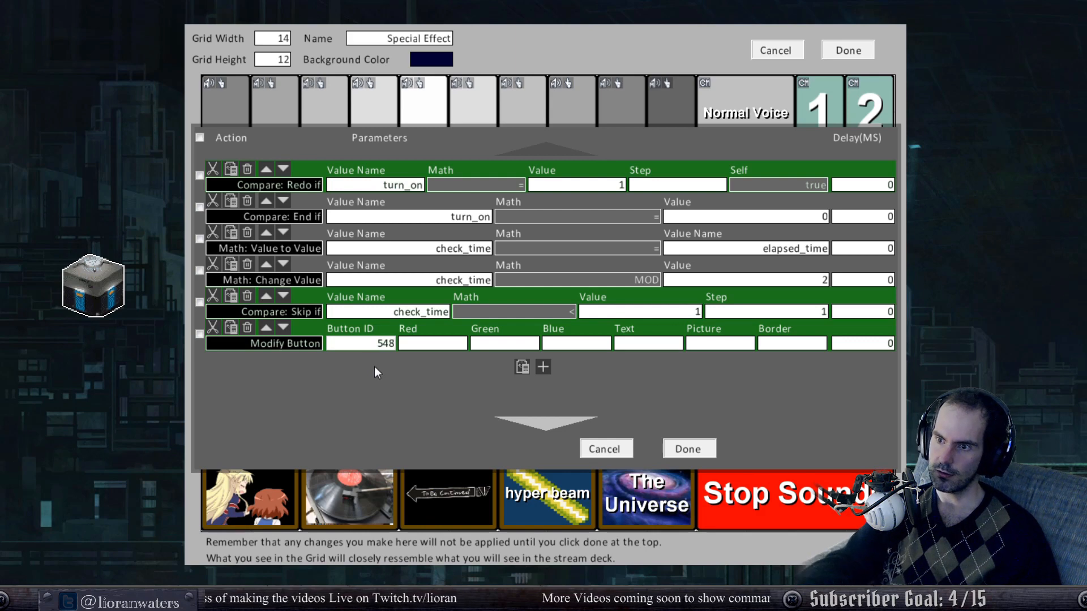
Configure the Modify Button command with red 255, green 0, blue 0, text notext and border -1.
click(427, 349)
text(2)
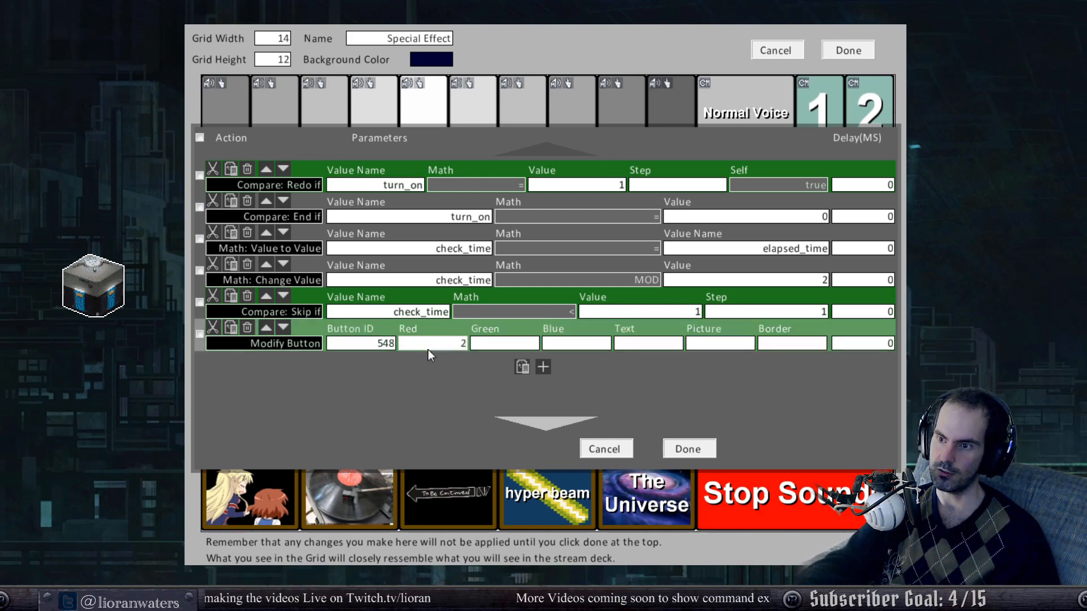
text(55)
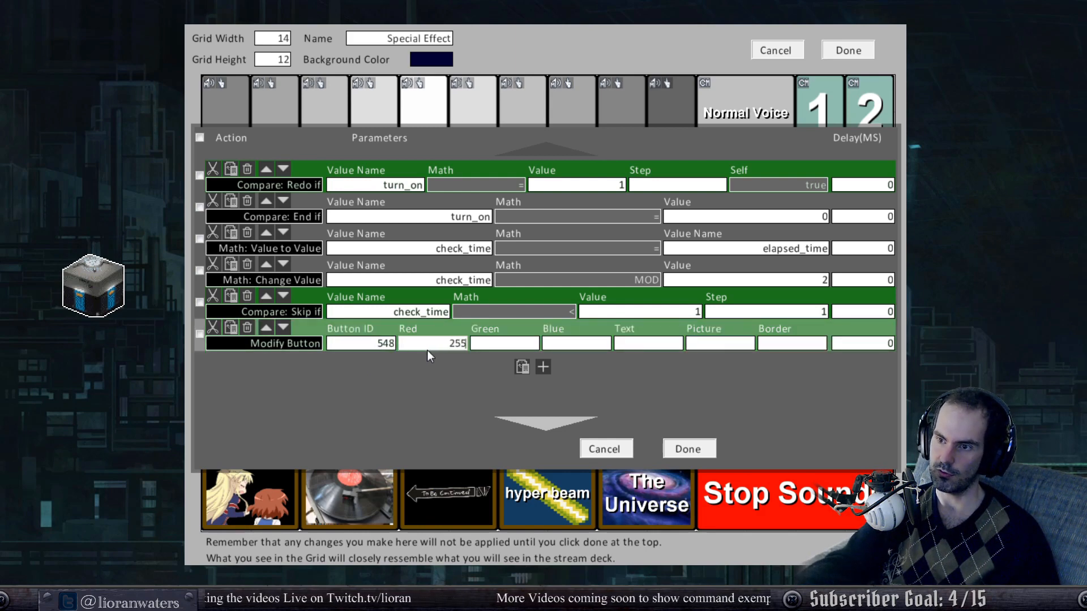
click(492, 342)
text(0)
click(568, 348)
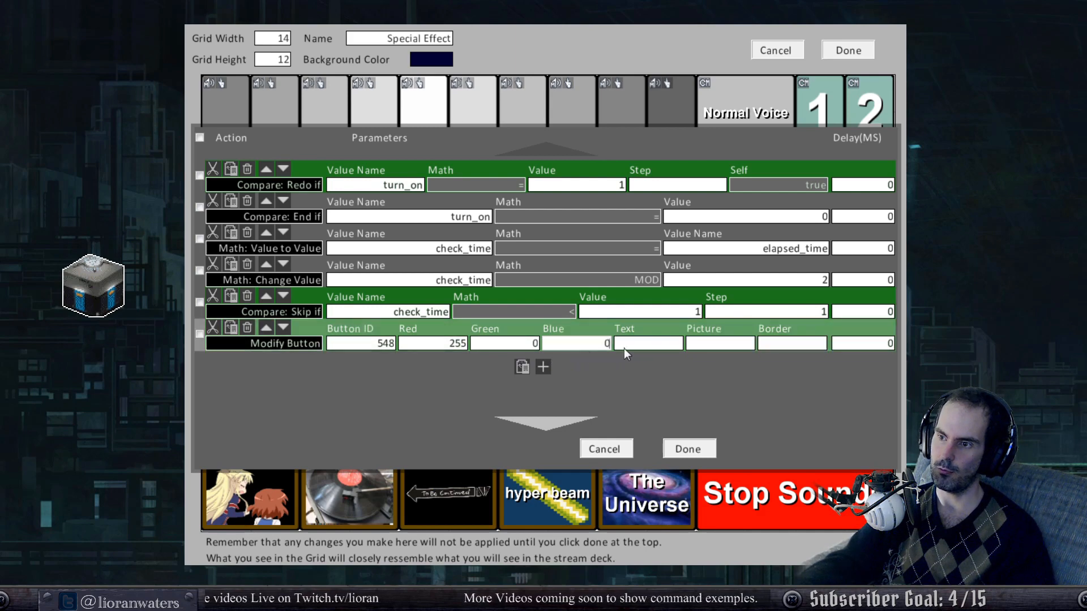
text(0)
click(655, 345)
text(notext)
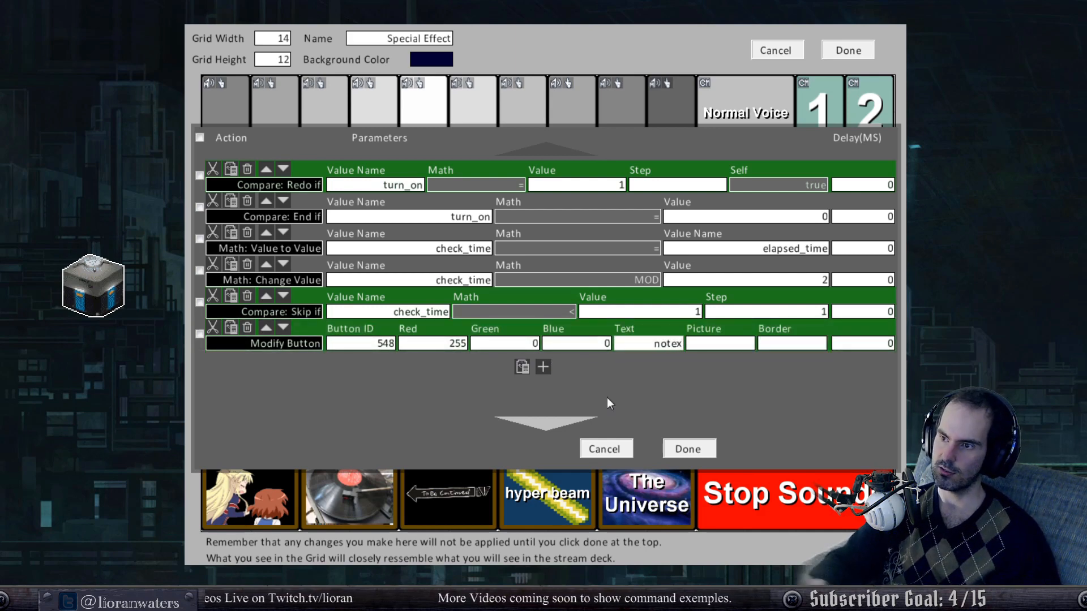
click(787, 344)
text(-1)
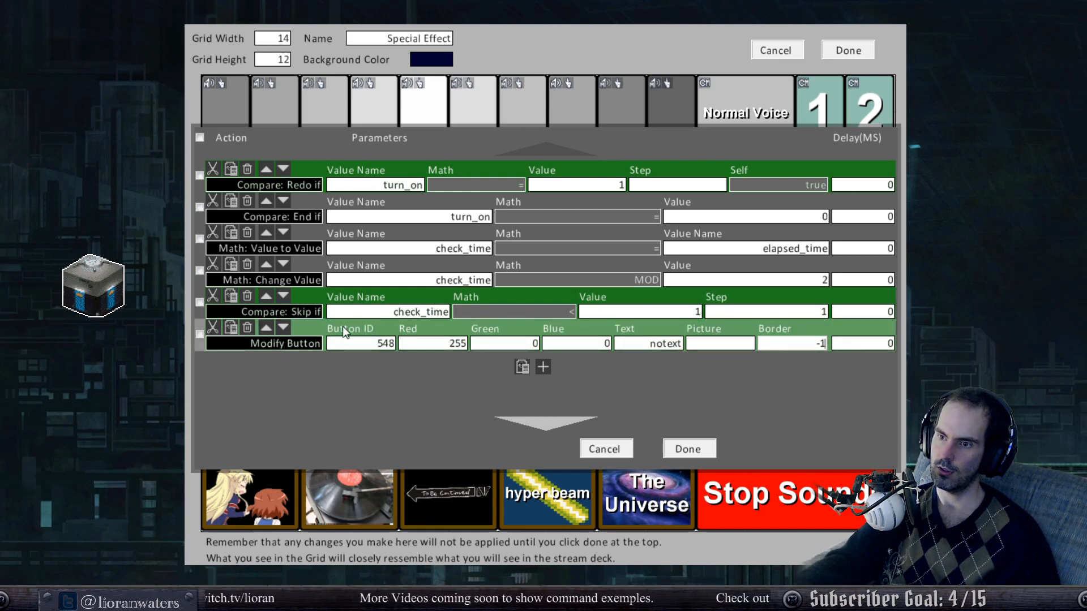
Copy the Skip if and Modify Button commands together and paste them at the end of the command list.
click(197, 304)
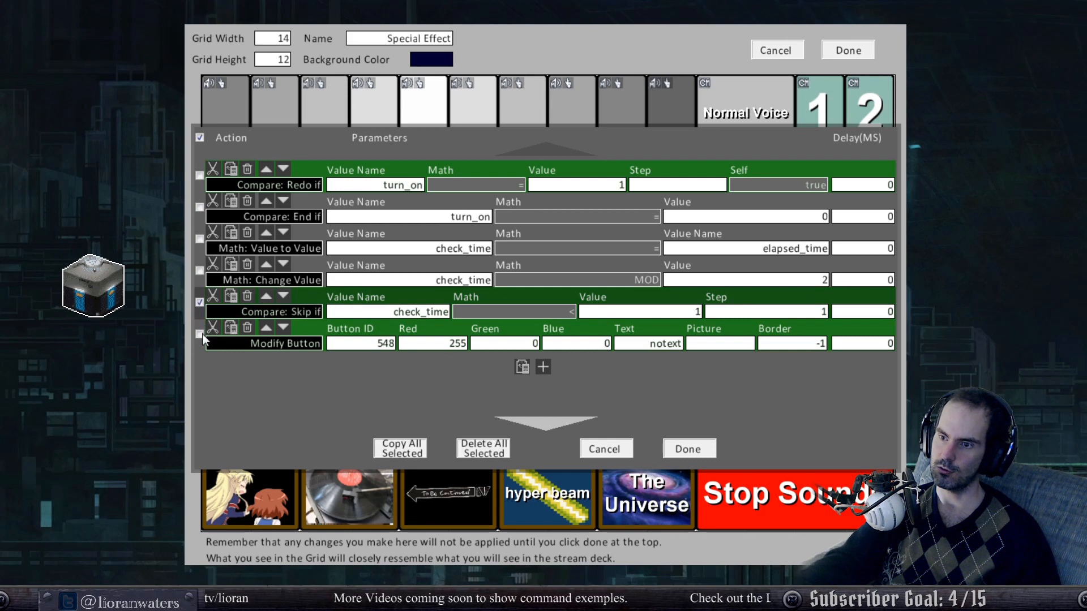
click(401, 450)
click(200, 334)
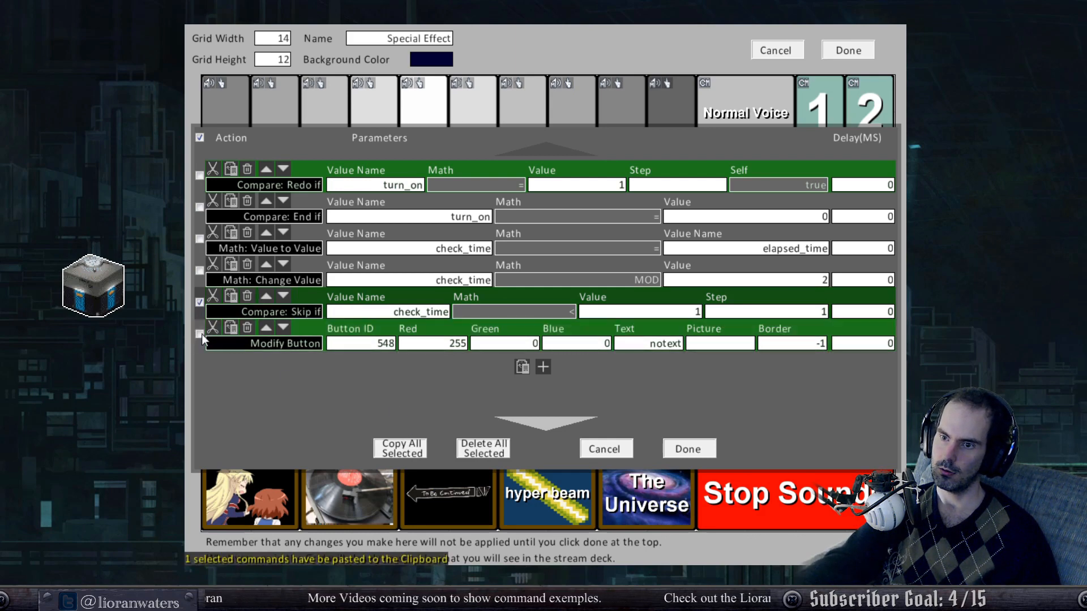
click(405, 446)
click(522, 367)
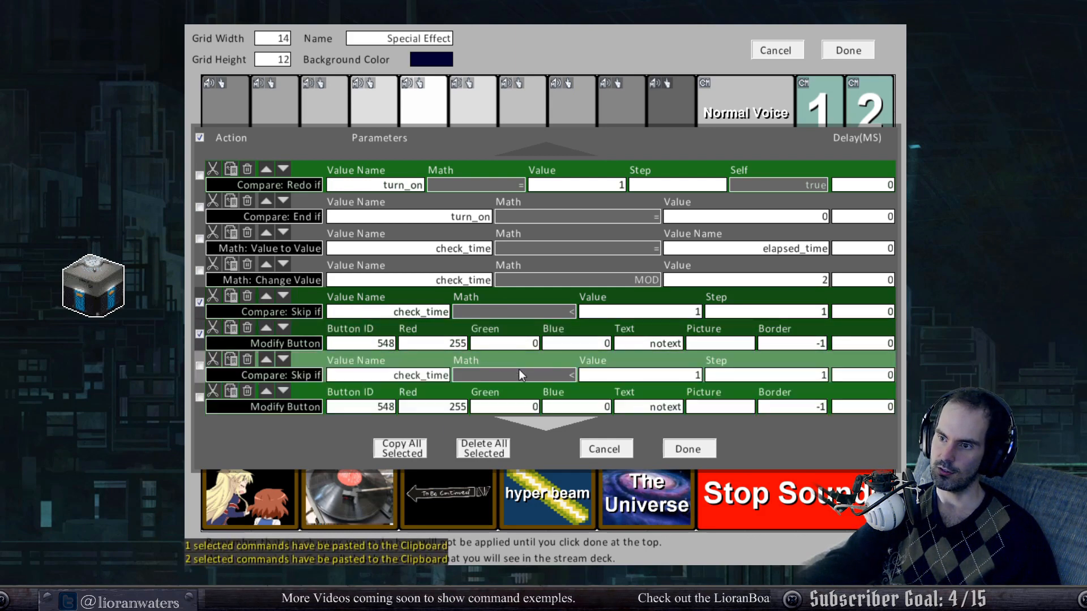
Set the pasted Skip if's math to >= and the pasted Modify Button's colour to red 0, green 255, blue 0.
click(557, 375)
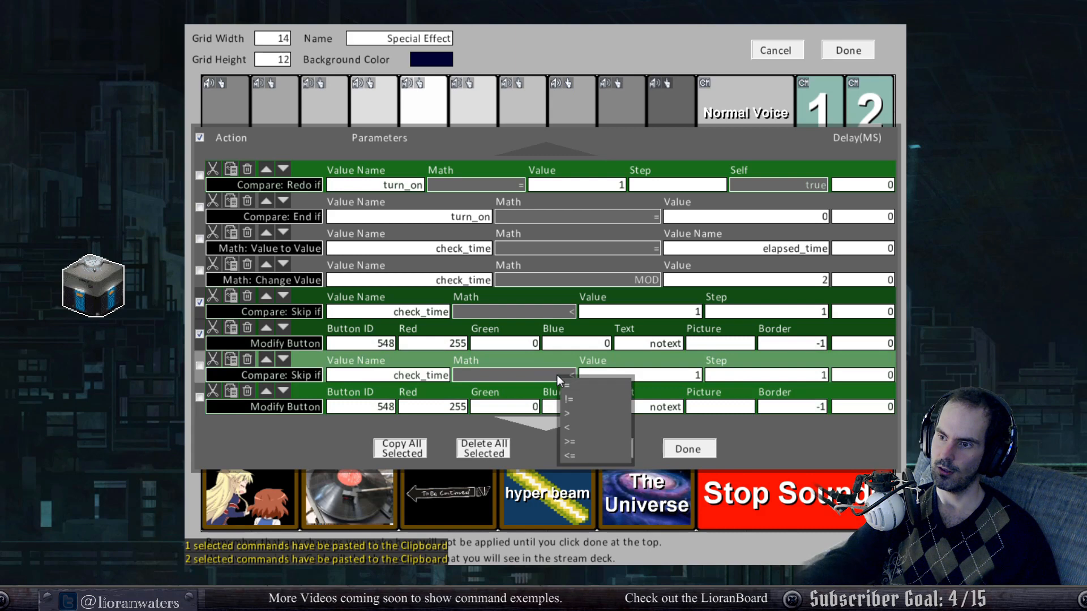
click(579, 441)
click(504, 409)
text(25)
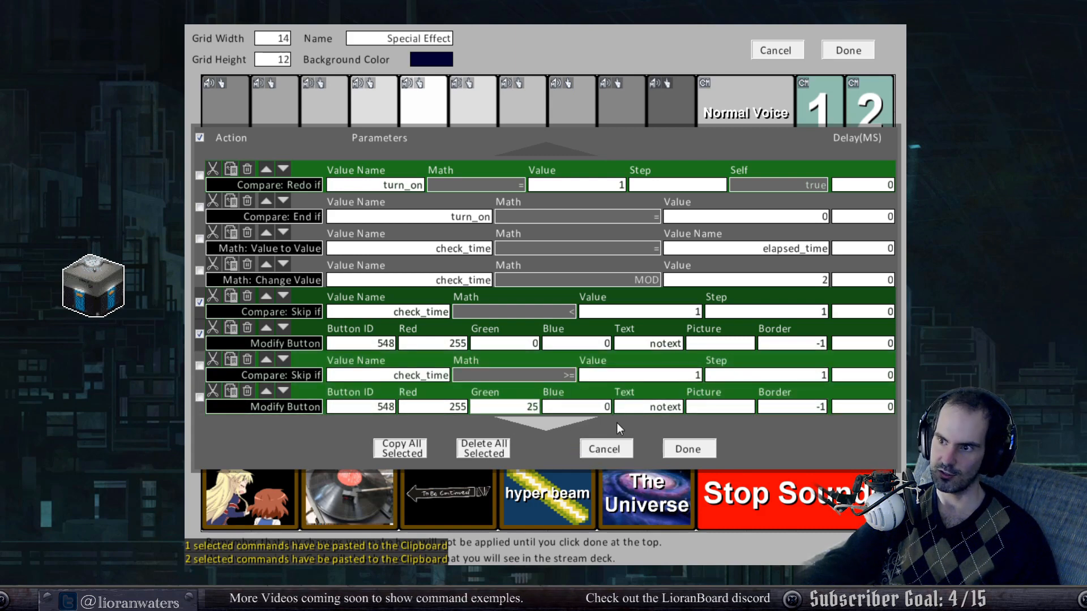
text(5)
drag(446, 406, 565, 419)
text(0)
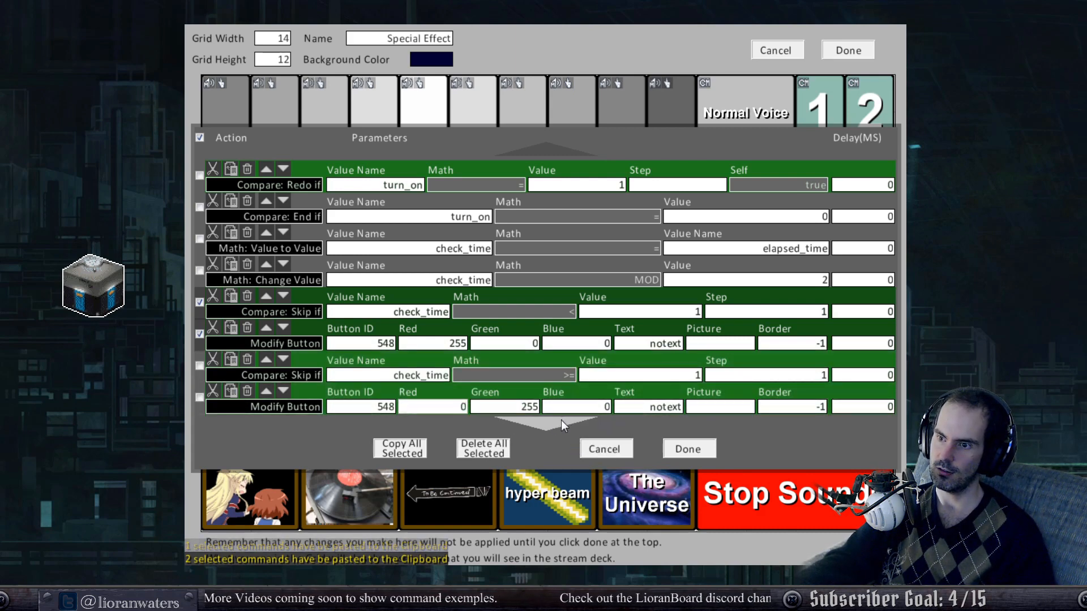
Set the Redo if command's step to 7 and save this button's command list.
click(562, 421)
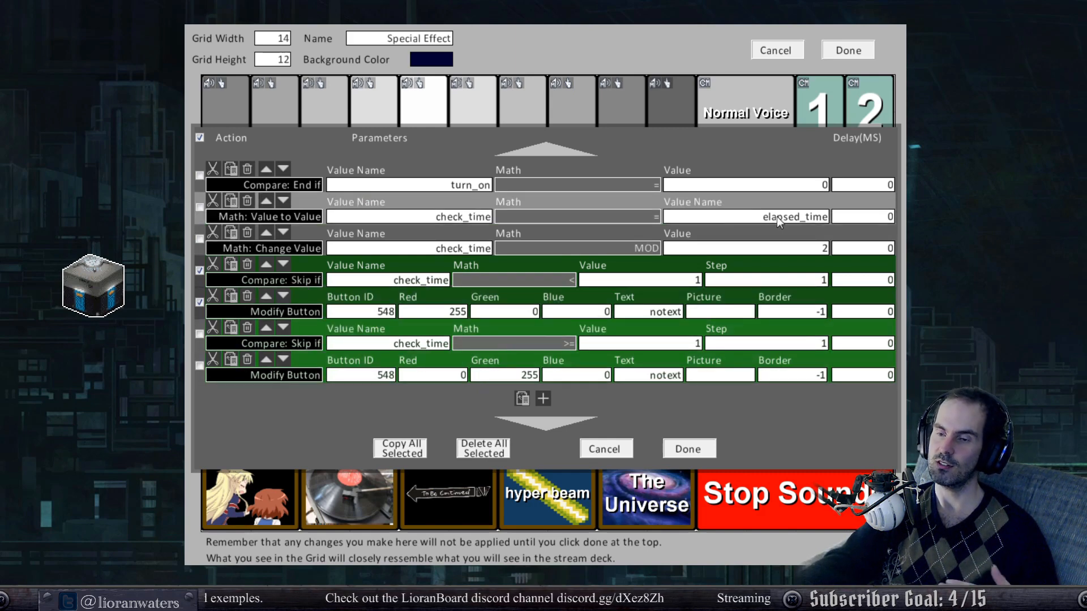
scroll(777, 252, up, 1)
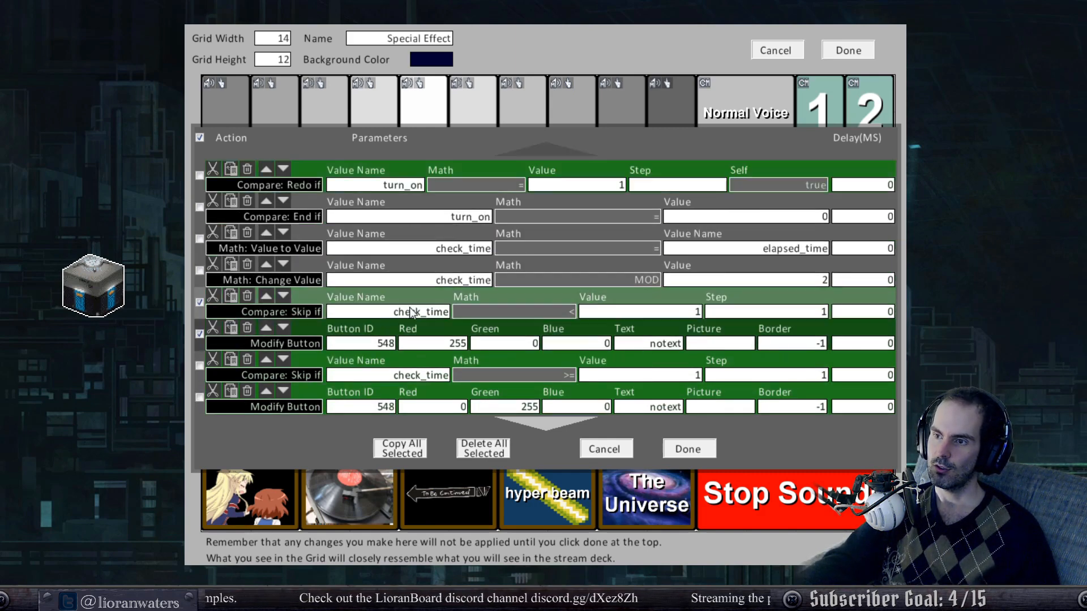
click(695, 186)
text(7)
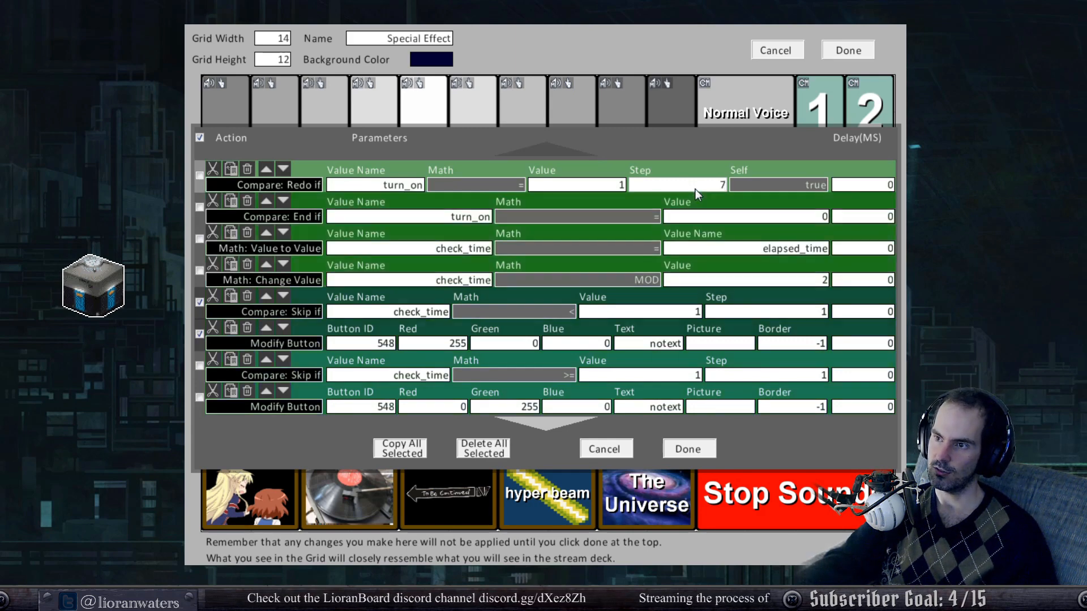
scroll(660, 227, down, 3)
scroll(668, 251, up, 3)
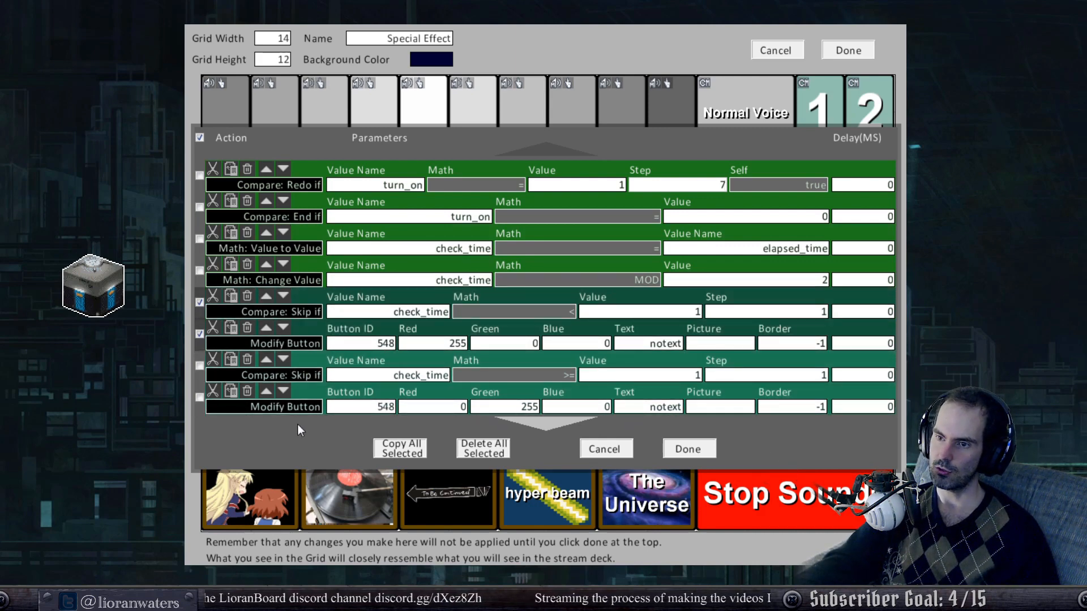
click(687, 447)
Add a Modify Button command at the end of button 548's command list.
right_click(267, 270)
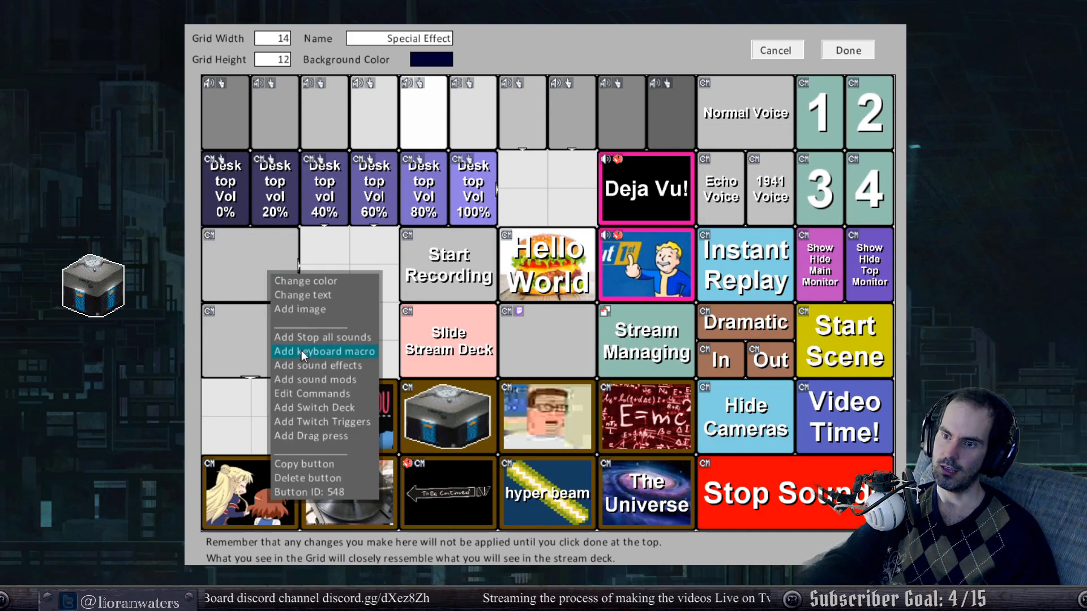
click(314, 396)
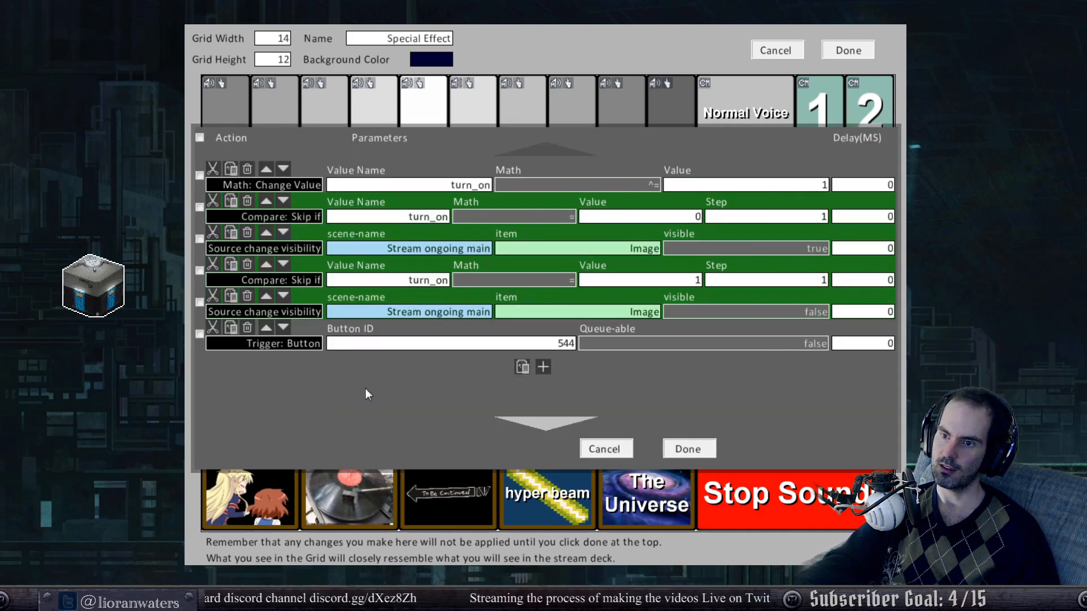
click(544, 368)
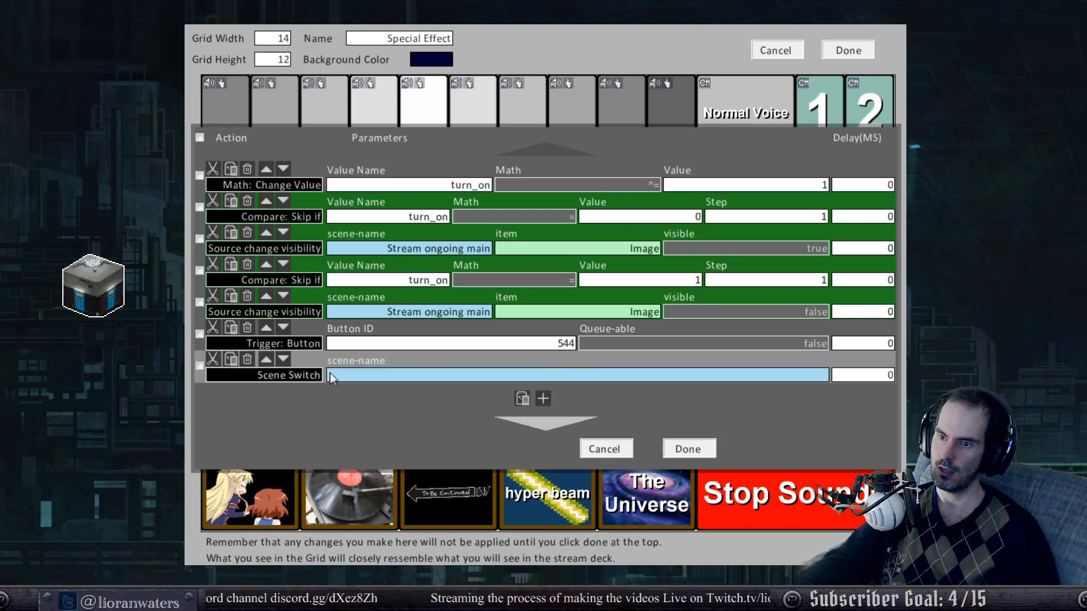
click(279, 376)
scroll(310, 413, down, 3)
scroll(310, 414, down, 4)
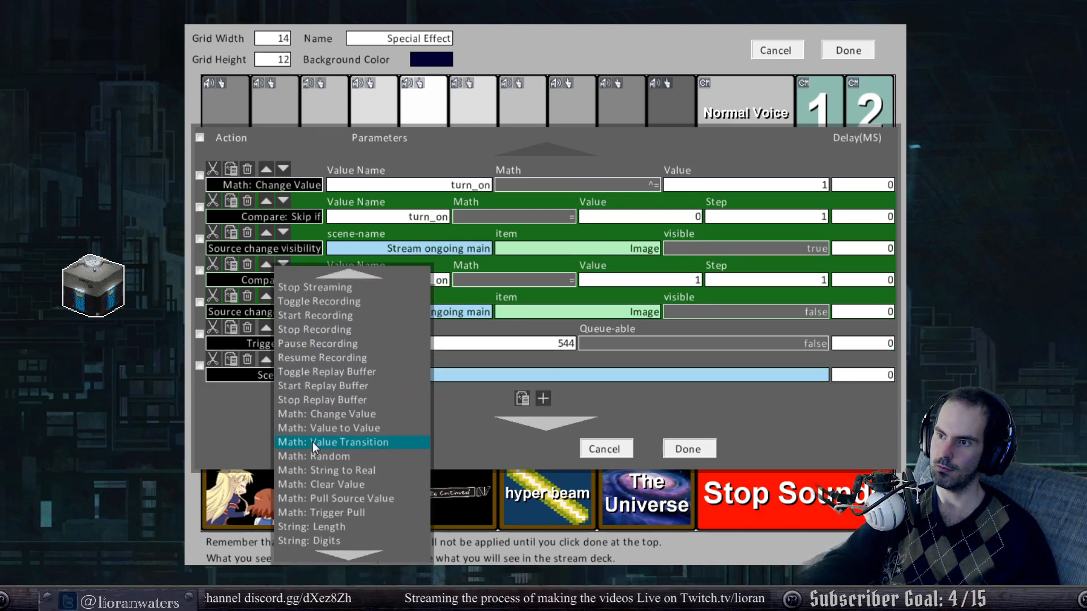
scroll(312, 438, down, 2)
scroll(312, 437, down, 5)
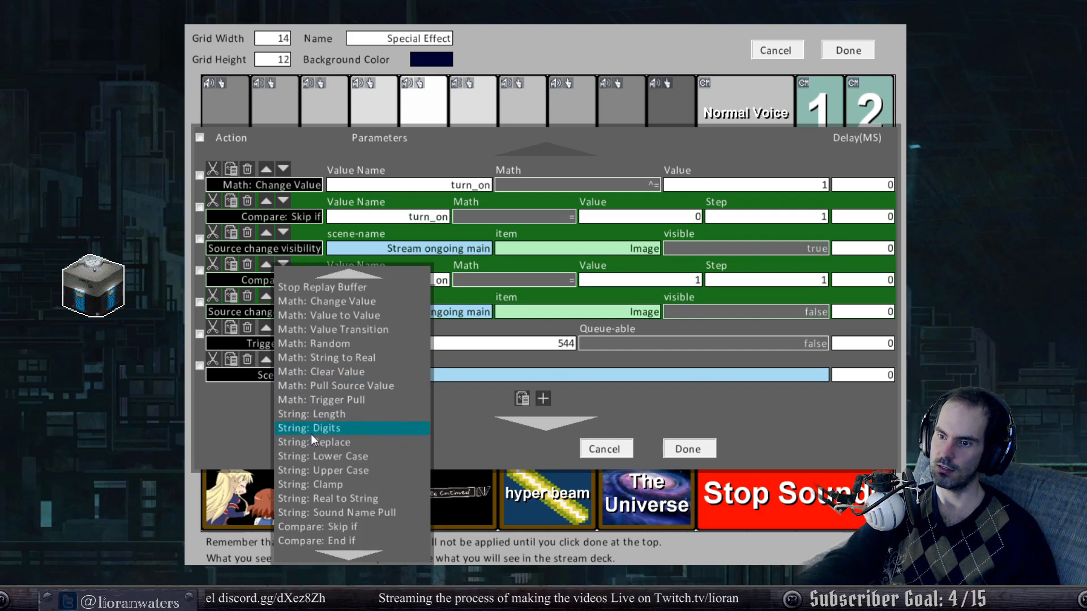
scroll(393, 477, down, 1)
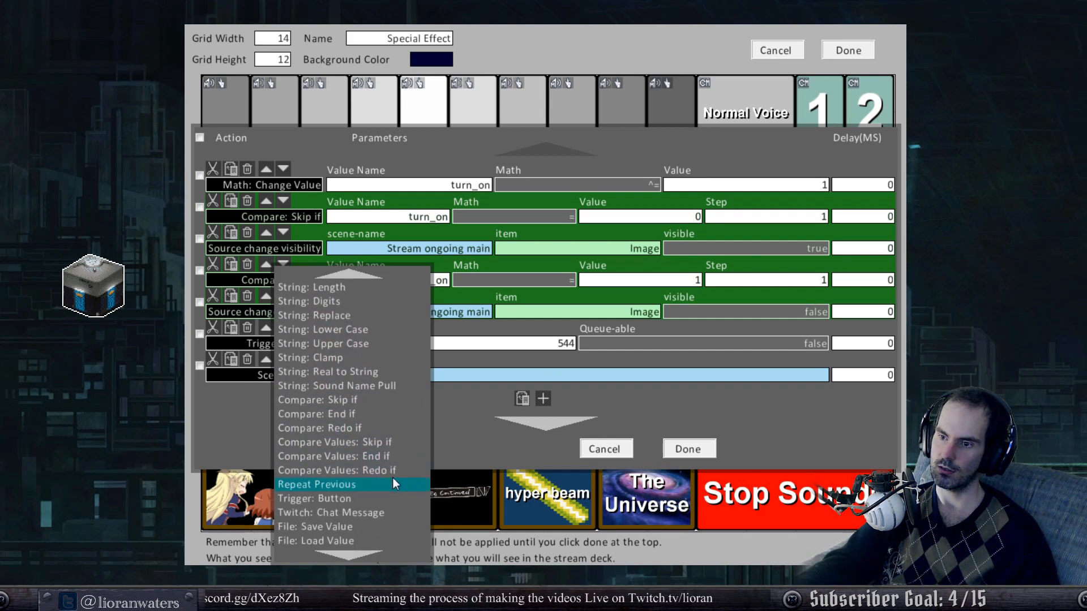
scroll(375, 475, down, 6)
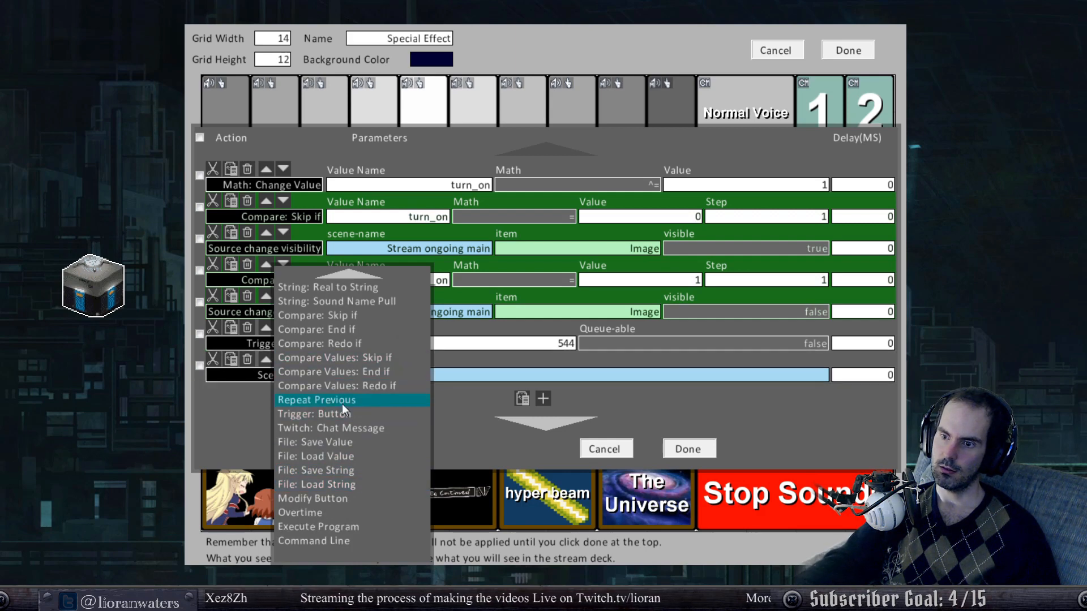
click(324, 498)
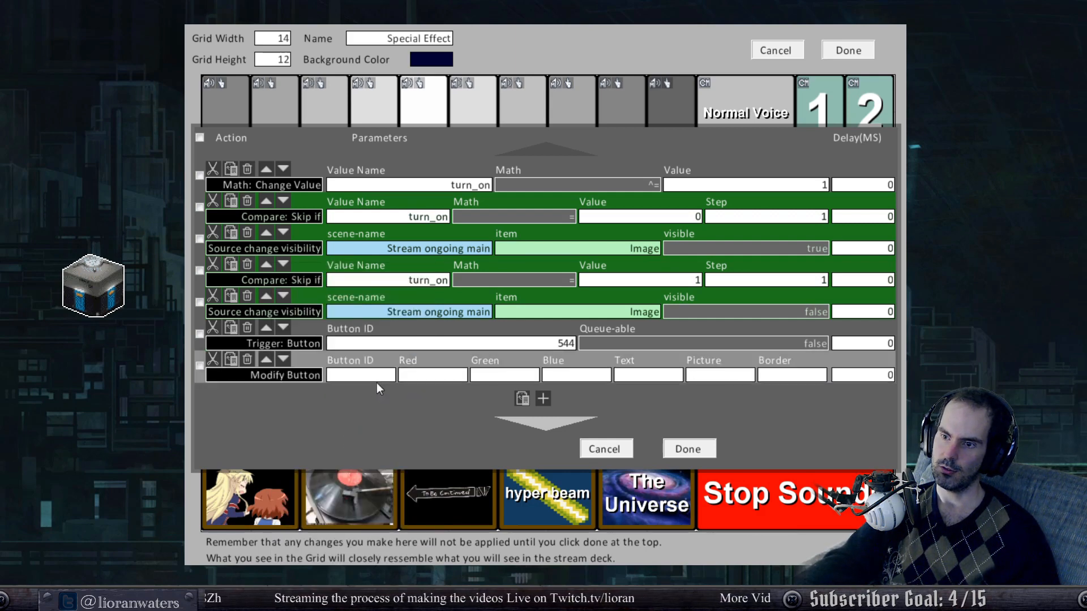
Configure the new Modify Button command with Button ID 548, red, green and blue -1, text notext and border -1.
text(548)
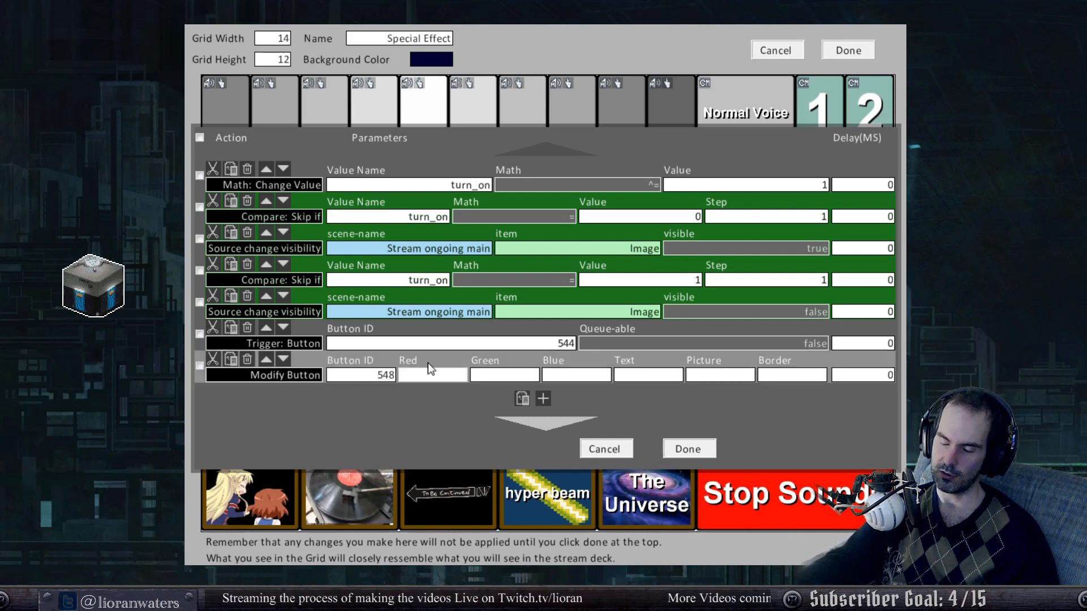
text(-1)
key(Tab)
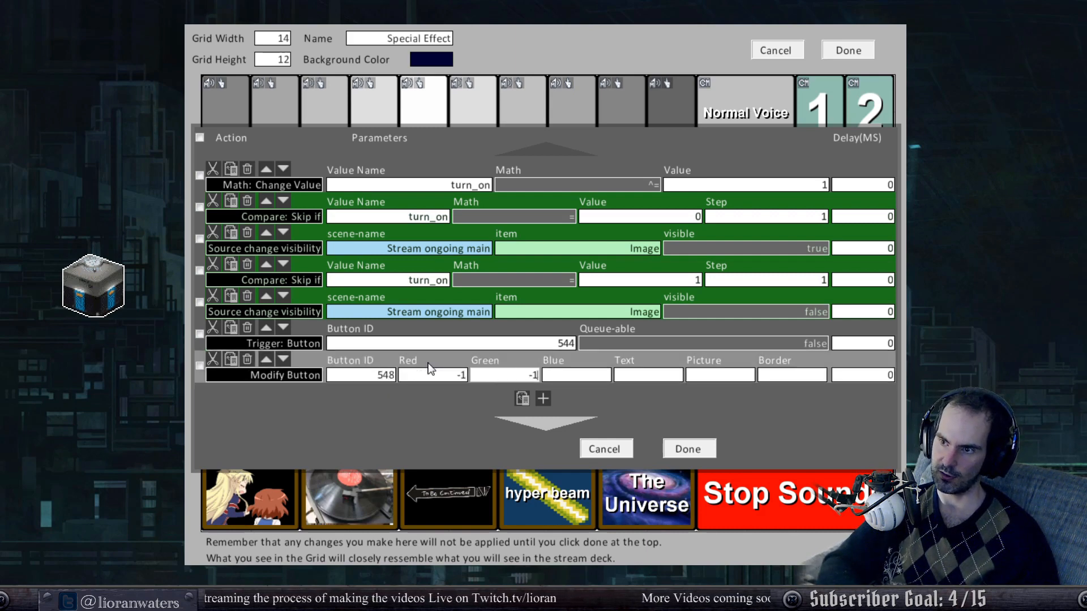
key(Tab)
text(-)
key(Tab)
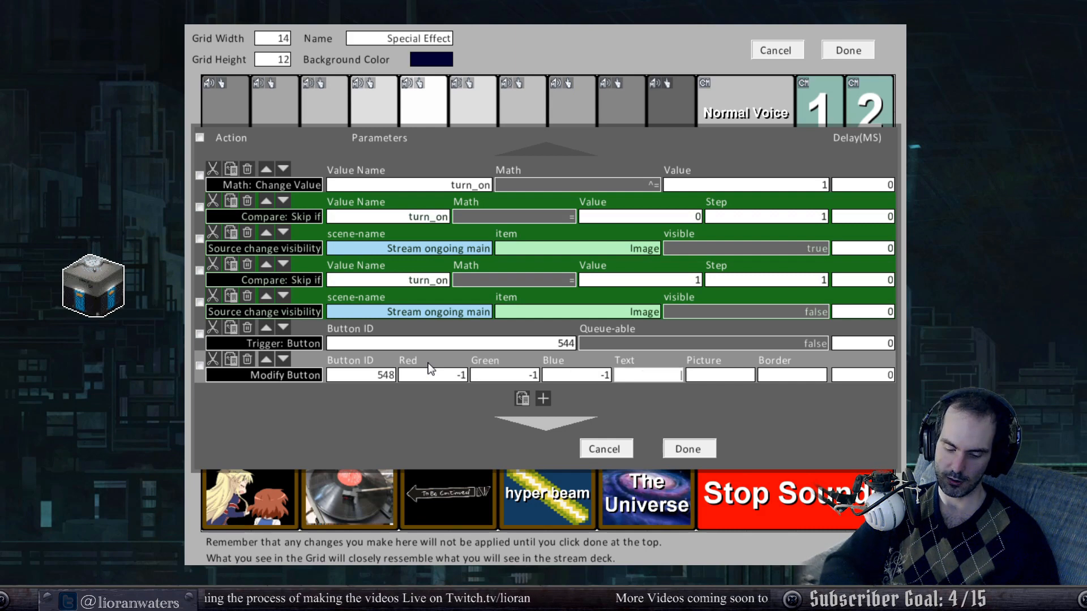
text(notext)
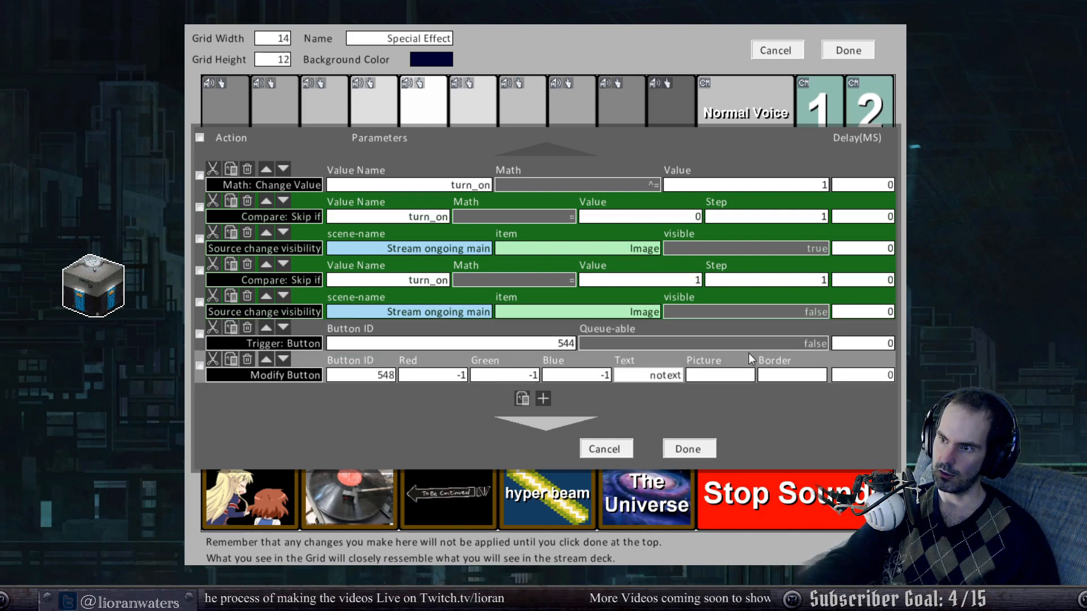
click(778, 374)
text(-1)
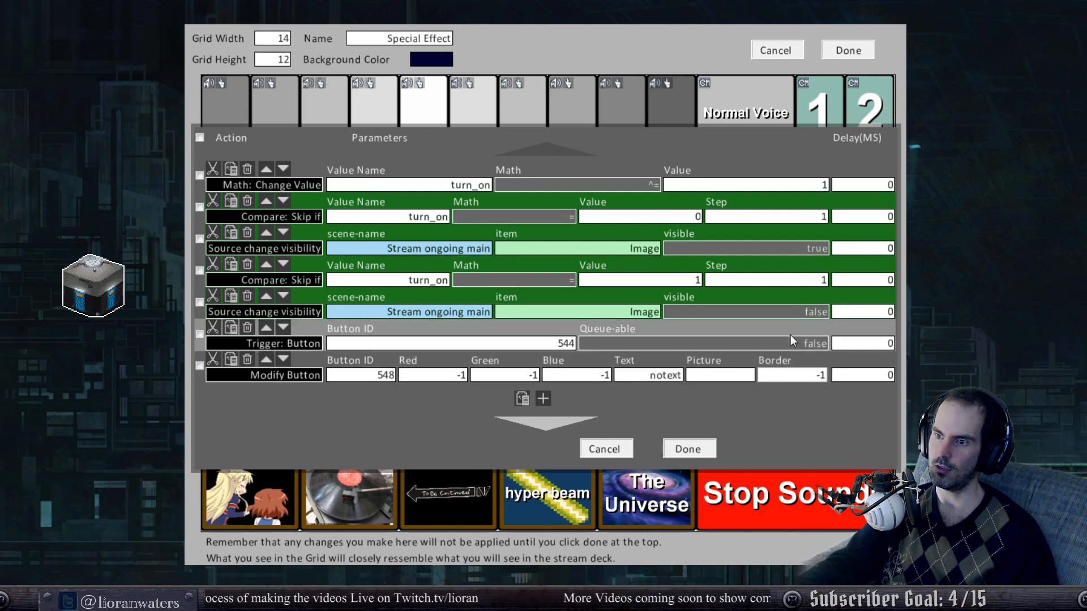
Move the Modify Button command directly below the second Skip if, set that Skip if's step to 2, and save the commands.
click(265, 360)
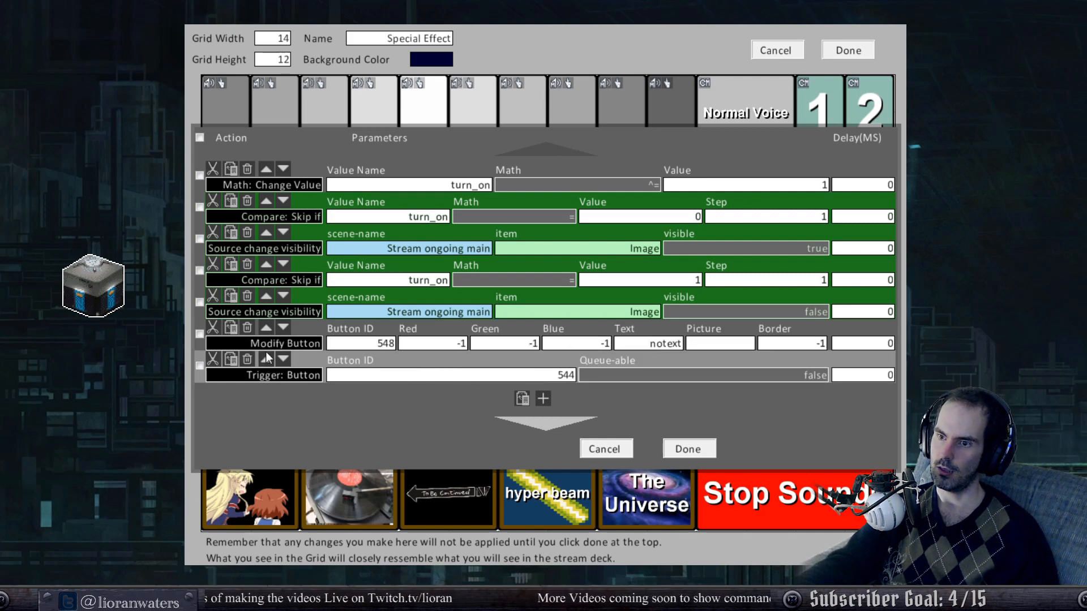
click(270, 332)
click(806, 281)
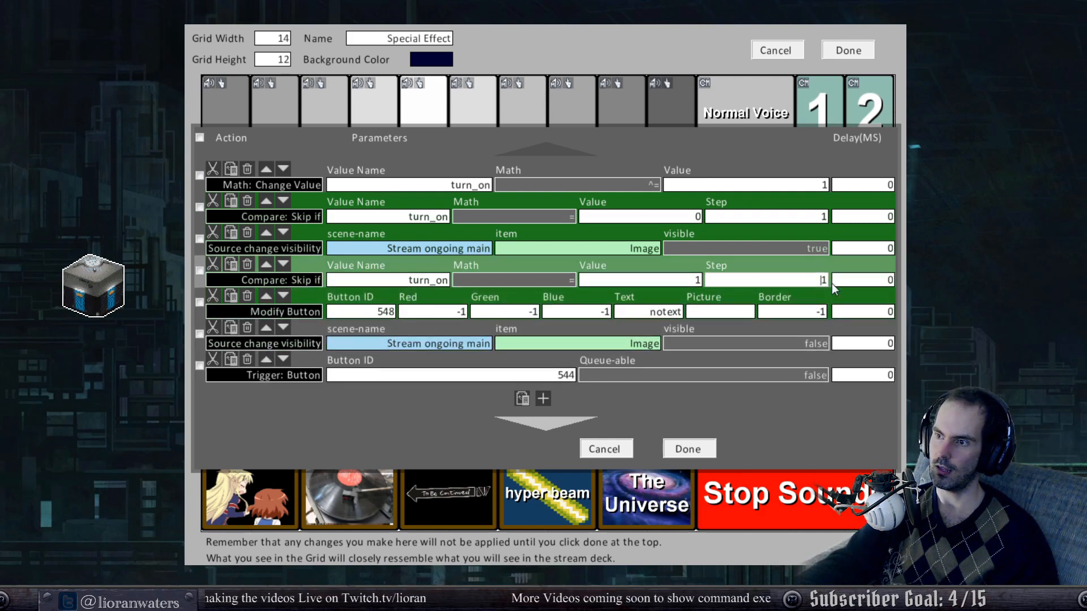
key(Delete)
text(2)
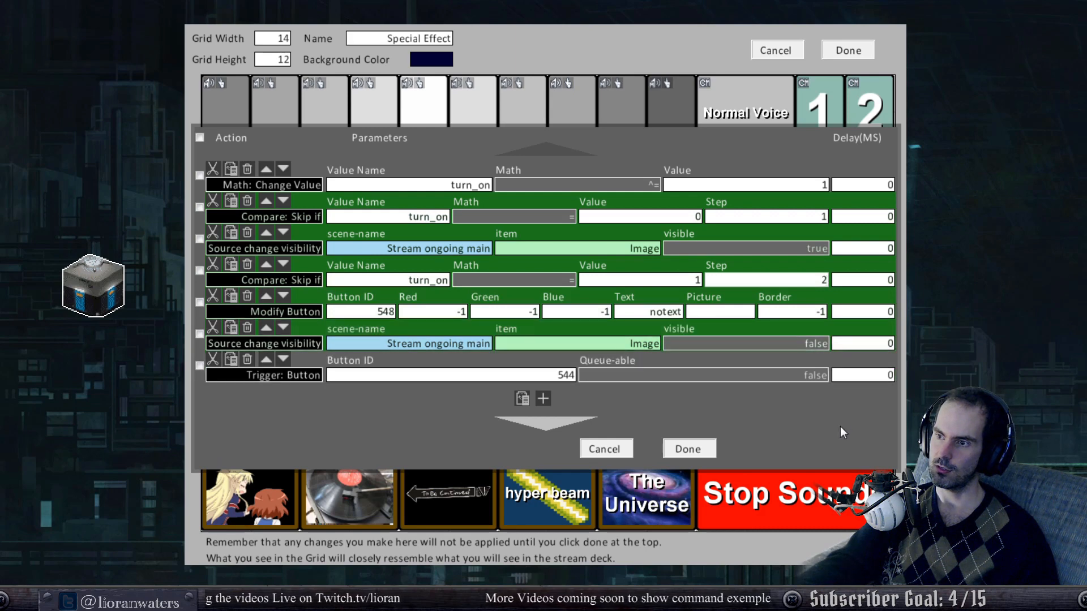
click(688, 449)
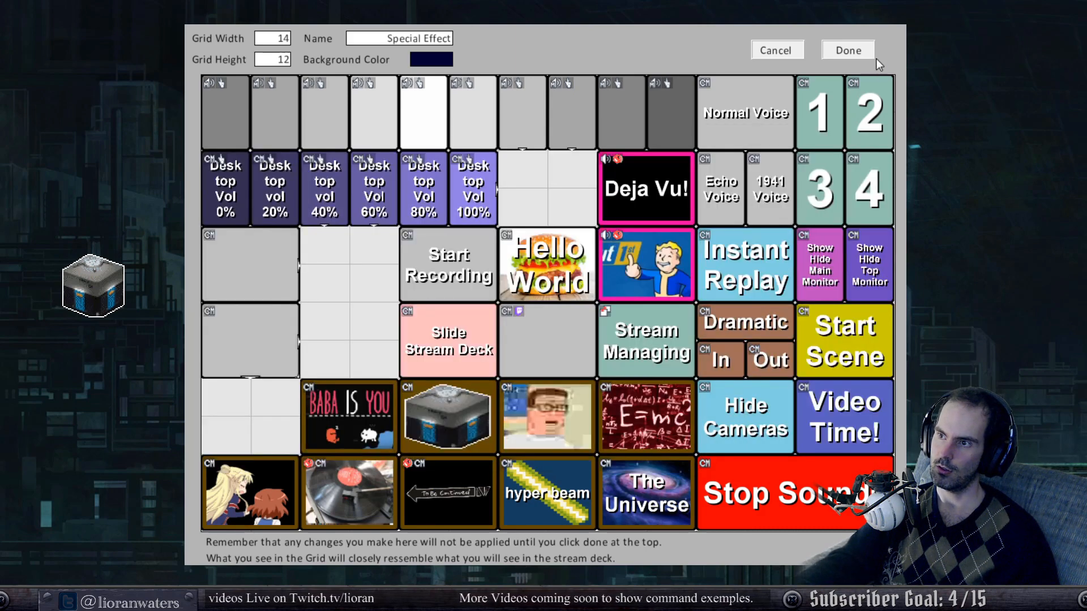
Save the deck edits, slide out the stream deck and trigger the toggle button to test its colour loop.
click(849, 50)
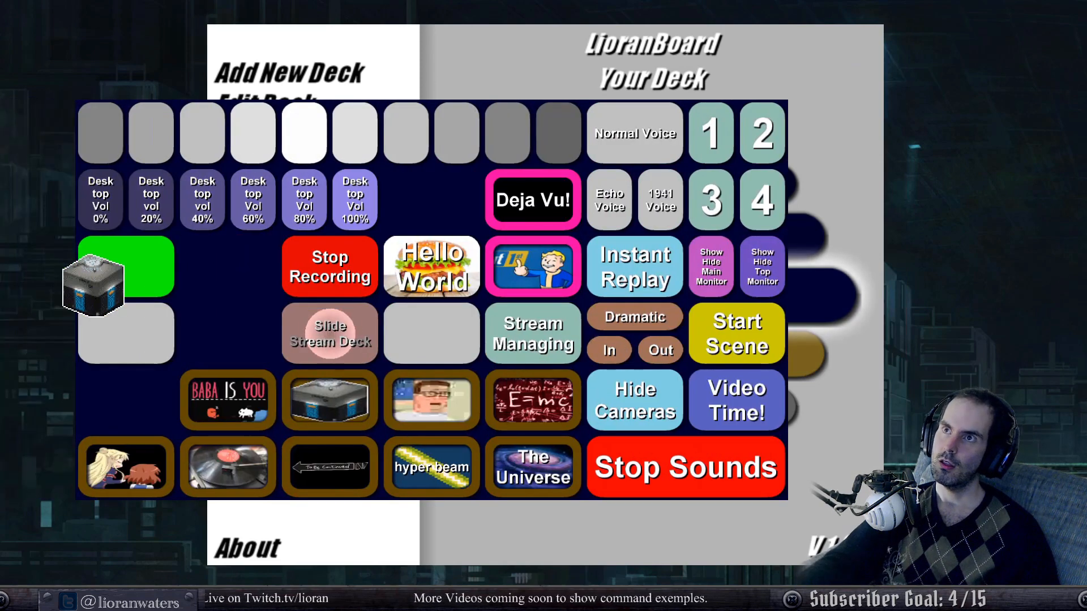
click(330, 333)
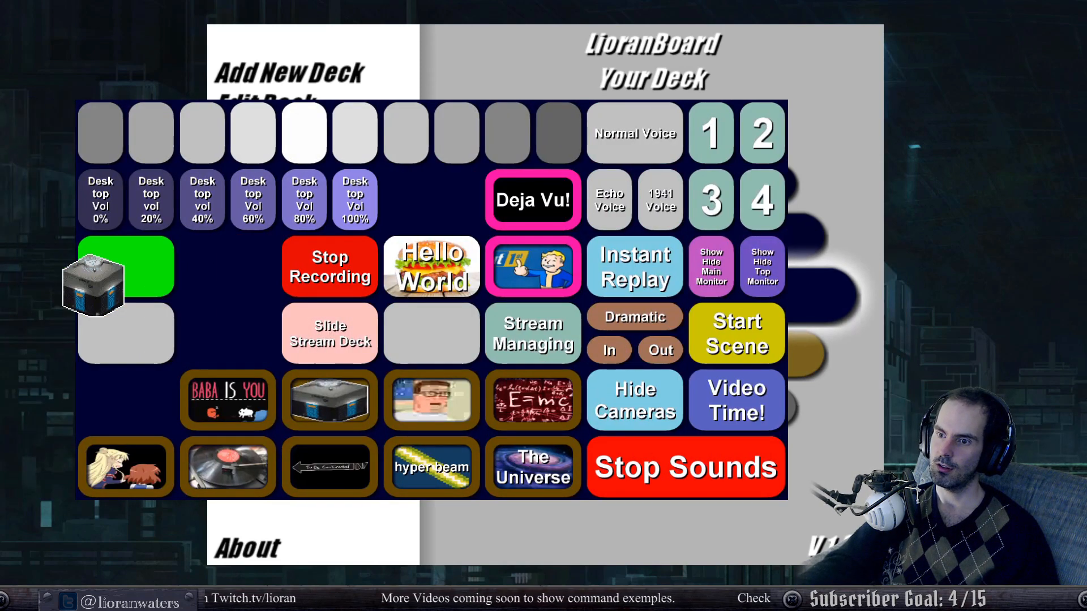
click(130, 273)
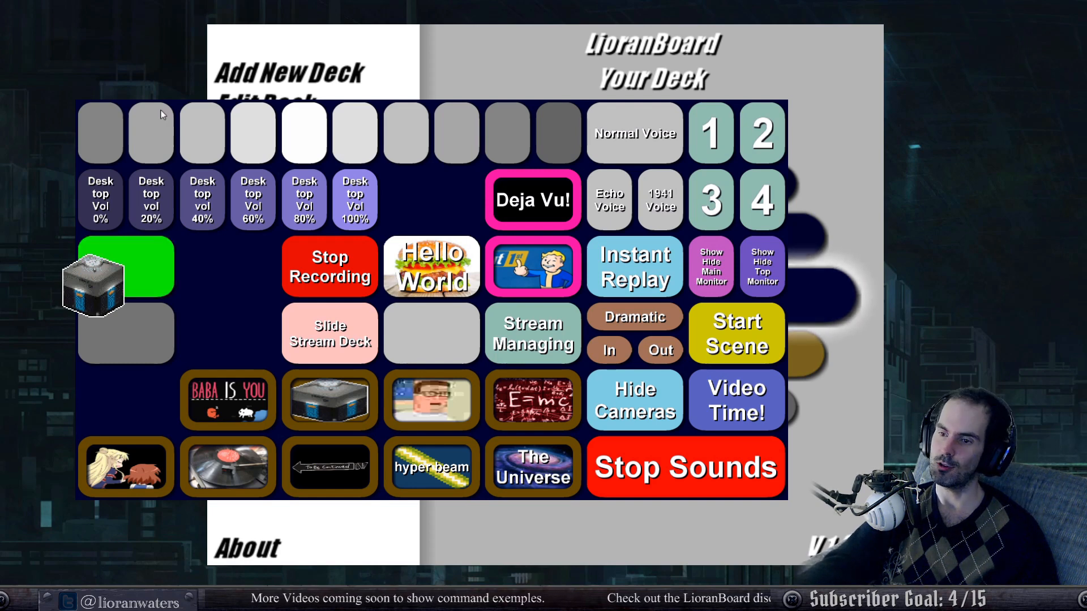
Trigger the toggle button again to test switching its colour loop off and on.
click(134, 271)
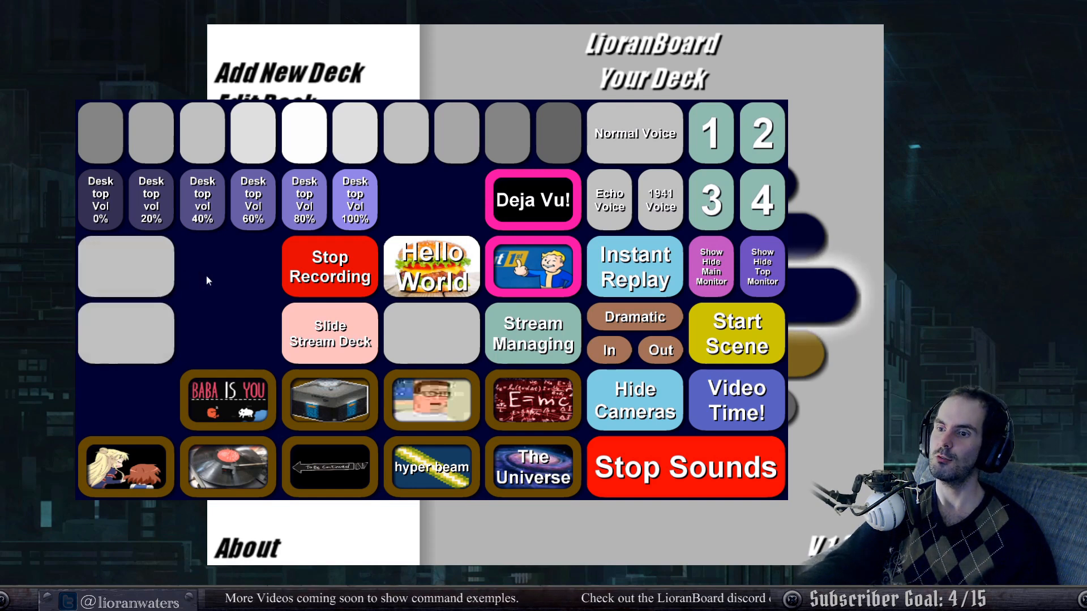
click(143, 273)
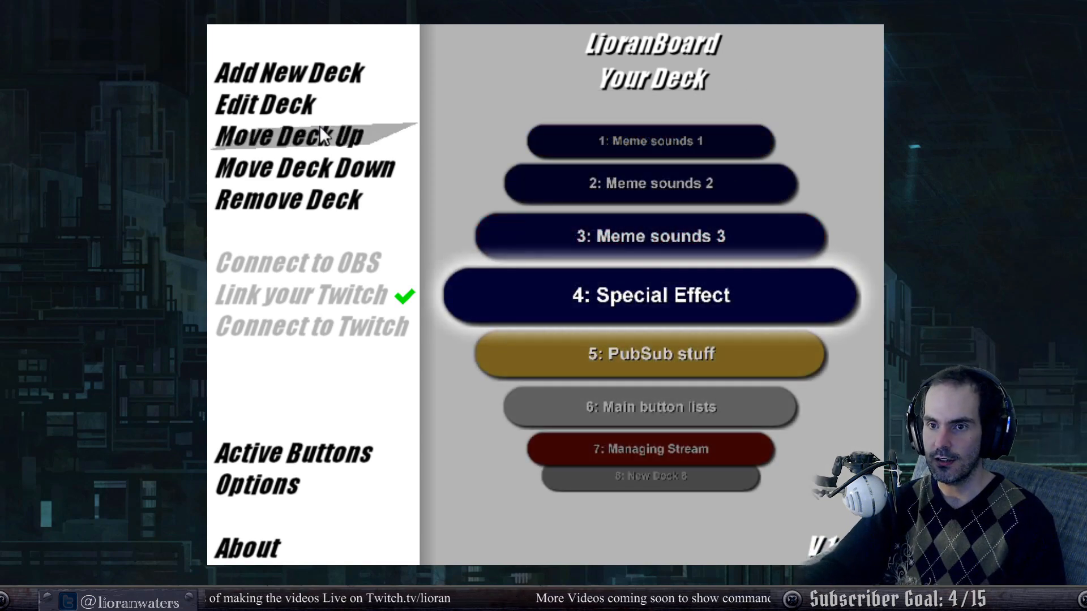
Open the Special Effect deck for editing and open the command list of the remaining blank button.
click(279, 107)
click(653, 321)
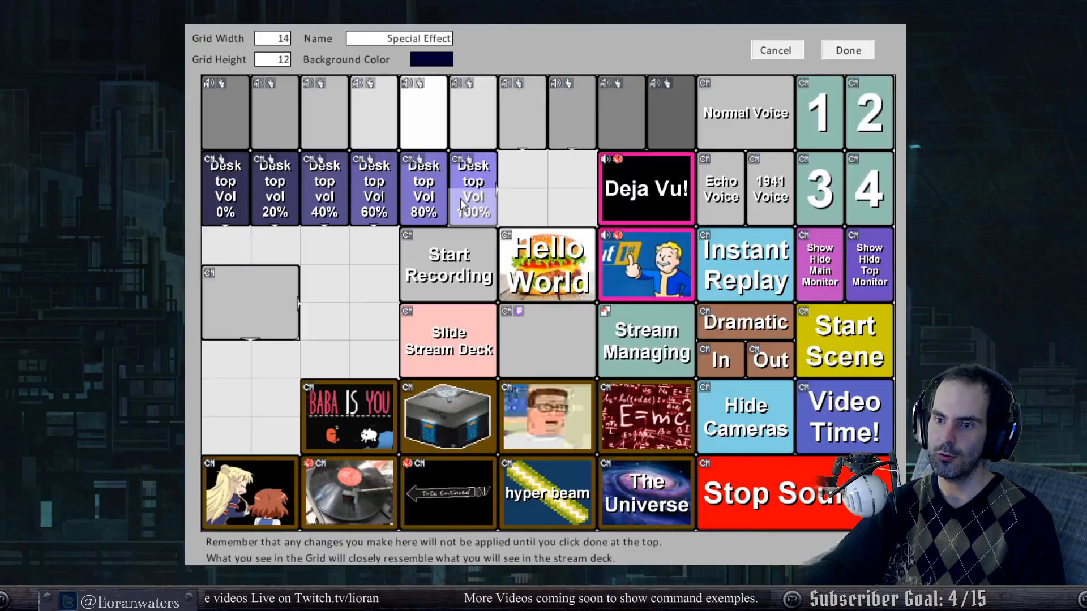
right_click(233, 303)
click(269, 422)
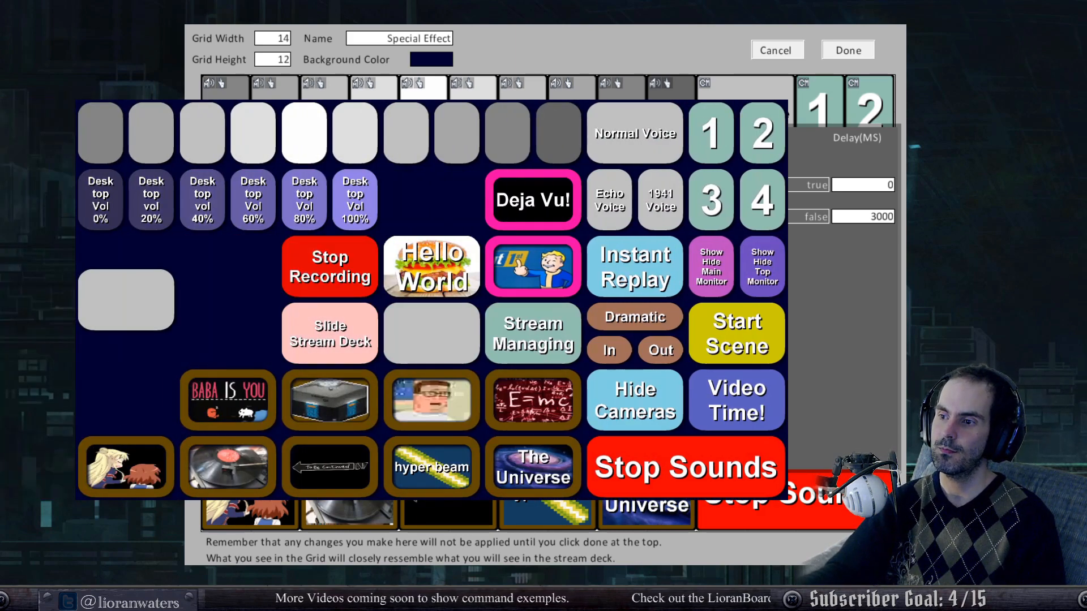
Trigger the blank button repeatedly on the stream deck to test its delayed image show and hide commands.
click(152, 316)
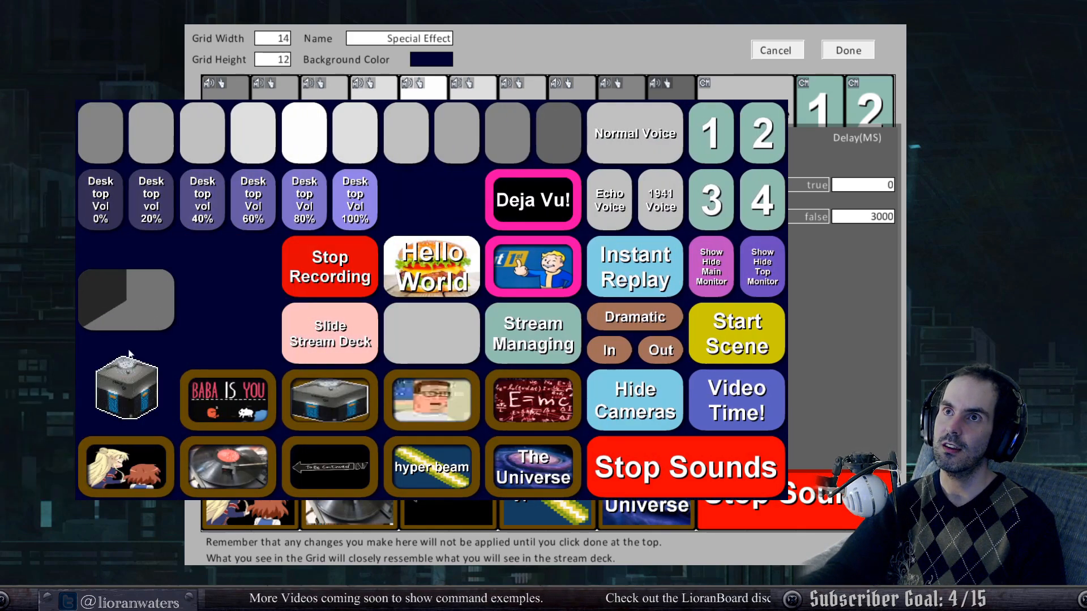
click(132, 294)
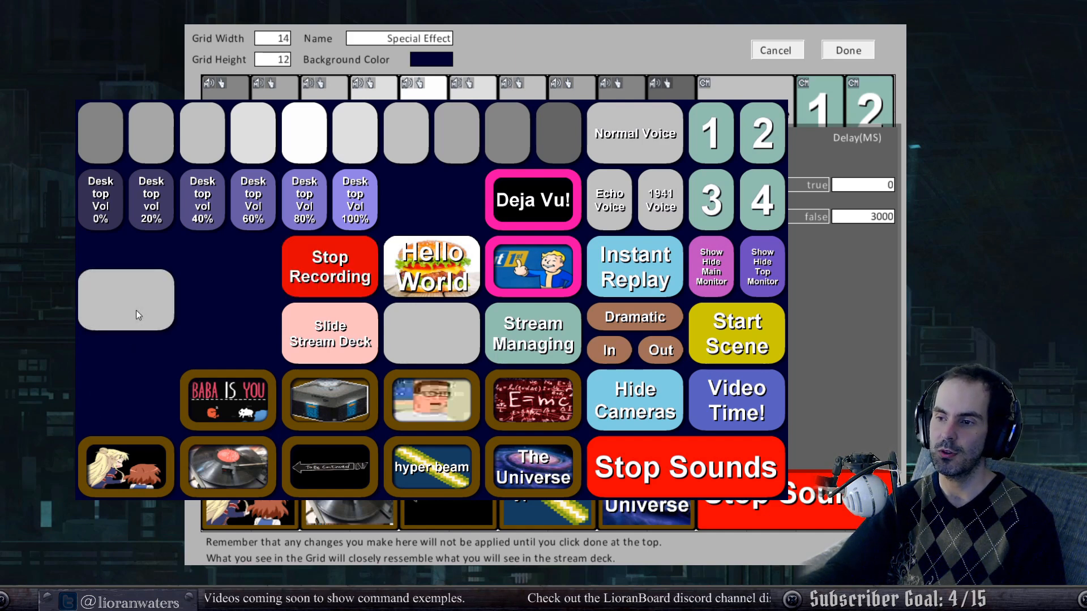
click(147, 301)
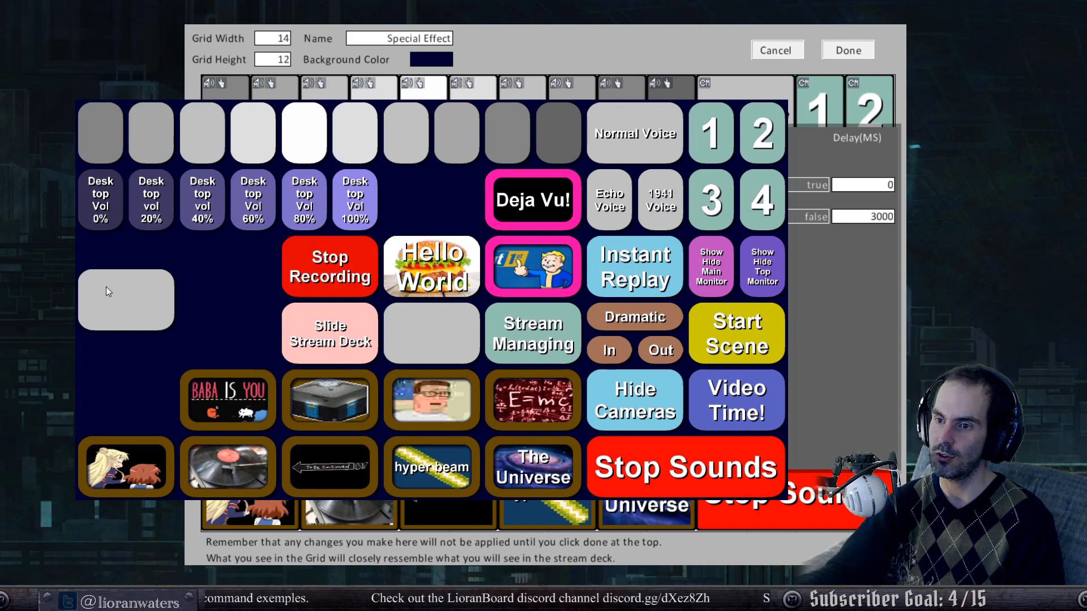
click(142, 302)
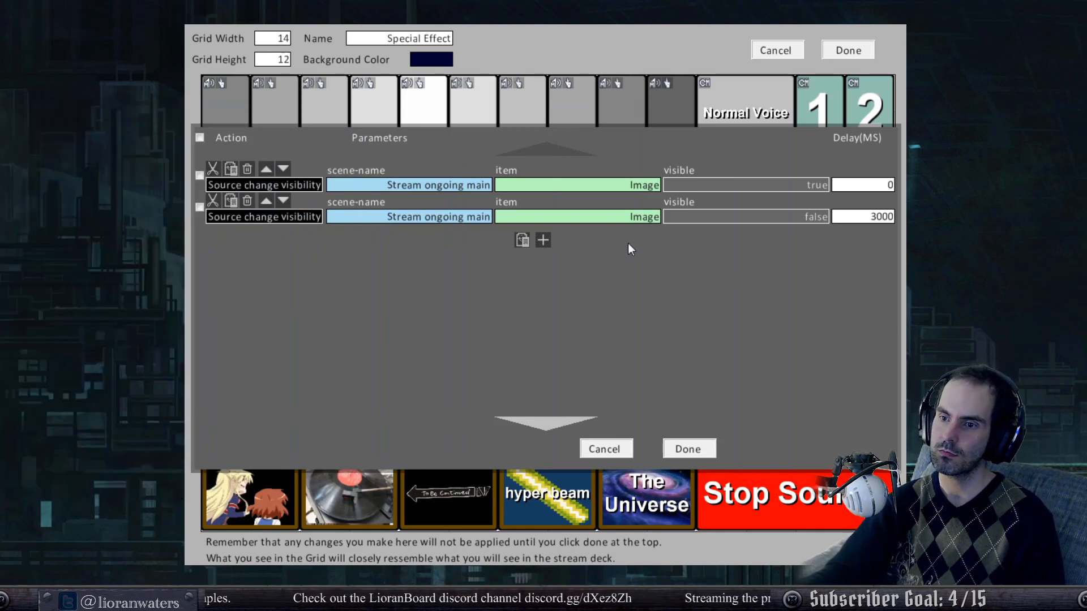
Add a Compare: End if command below the two Source change visibility commands.
click(542, 240)
click(250, 246)
scroll(339, 380, down, 4)
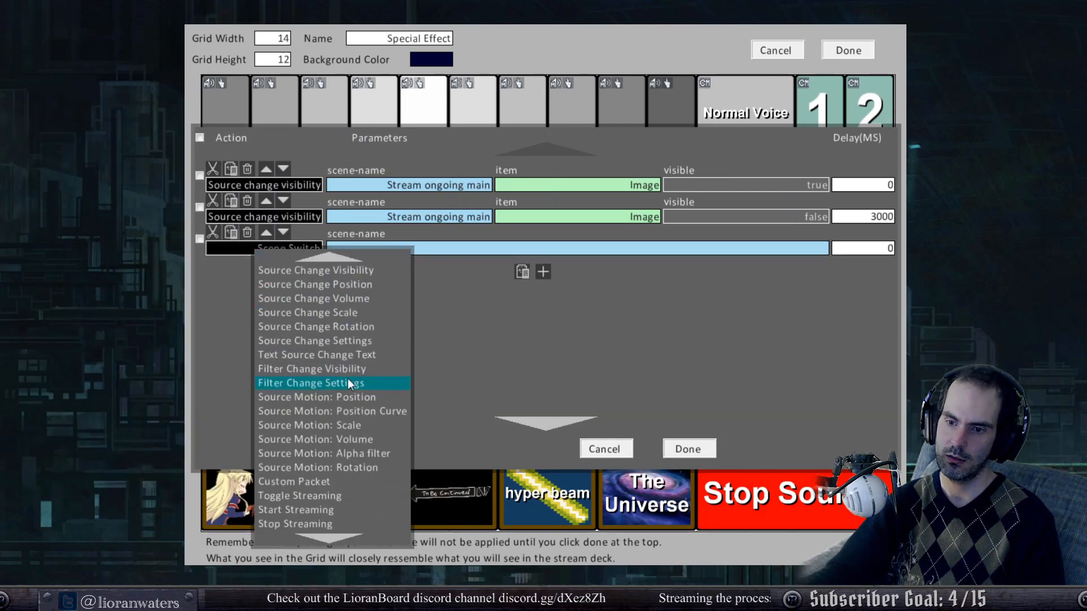
scroll(335, 383, down, 10)
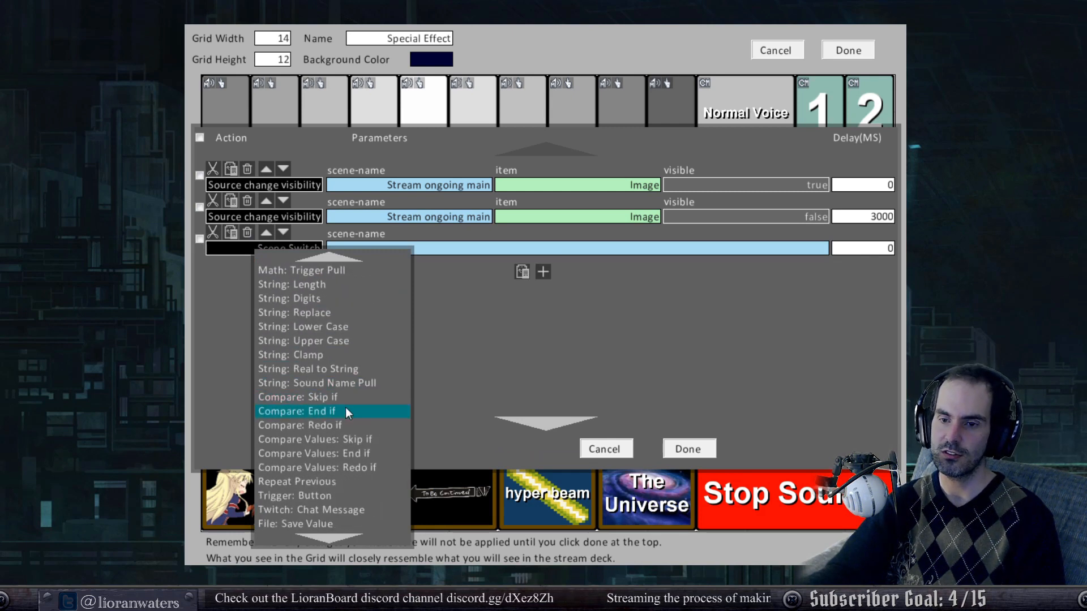
click(345, 412)
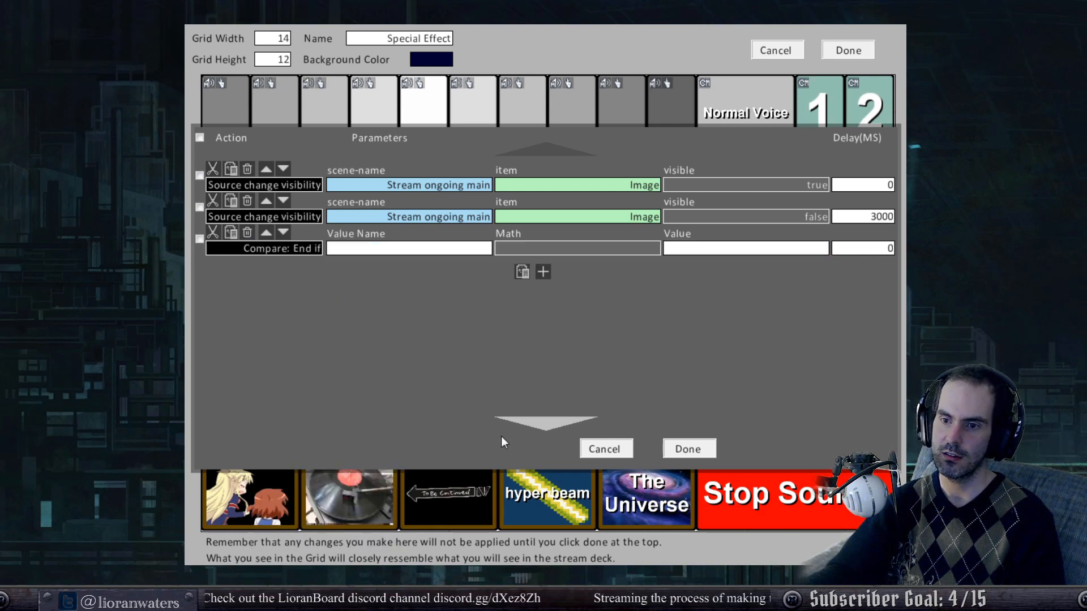
Configure the End if command with value name honeojo, math =, value 0 and delay 1500, and save the commands.
click(383, 248)
text(honeojo)
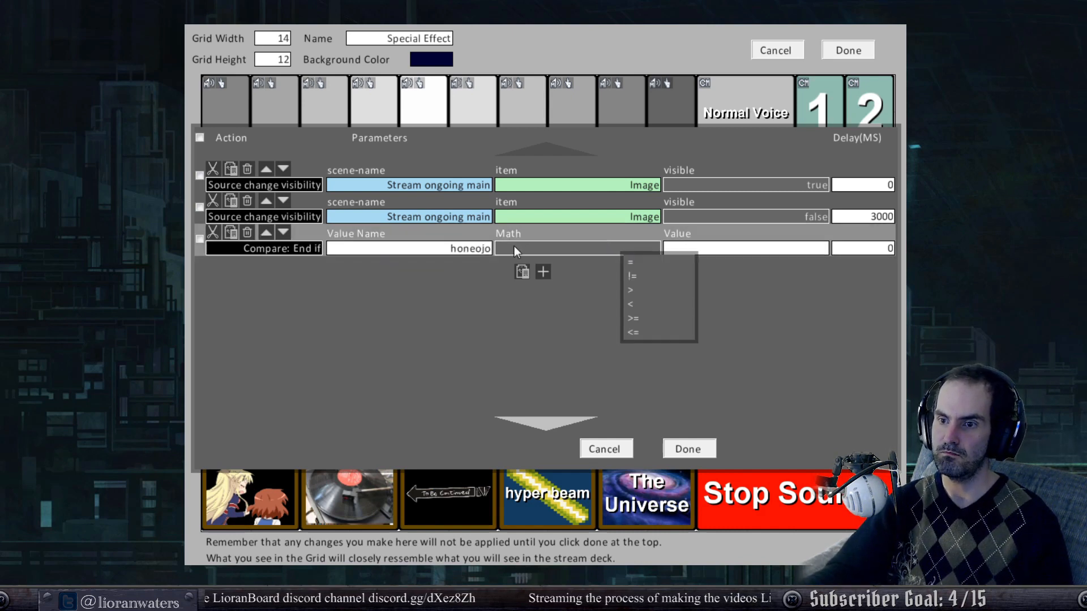
click(645, 263)
click(706, 248)
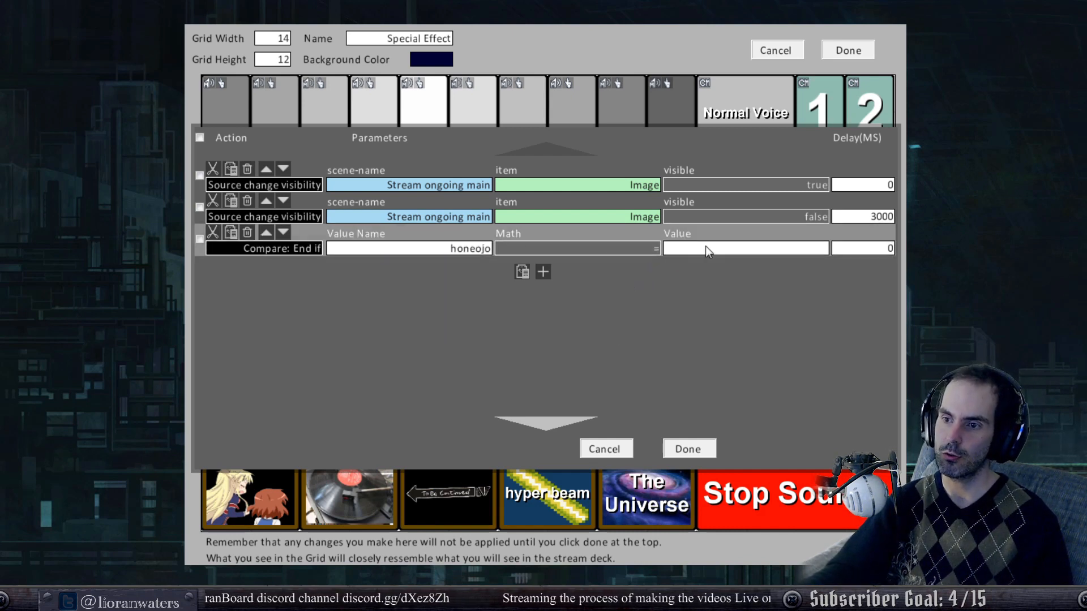
text(0)
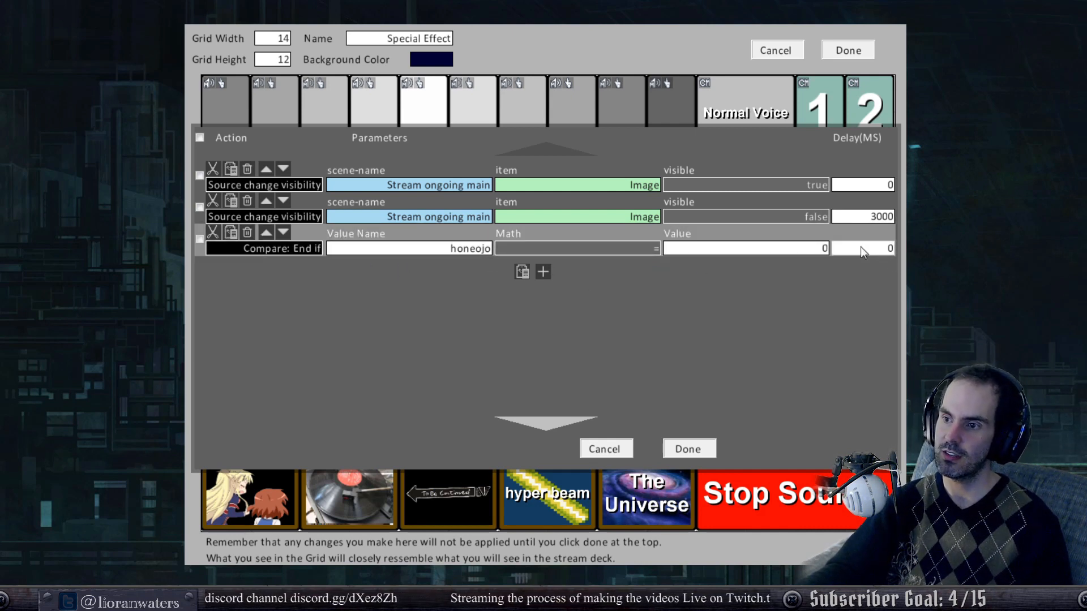
text(1500)
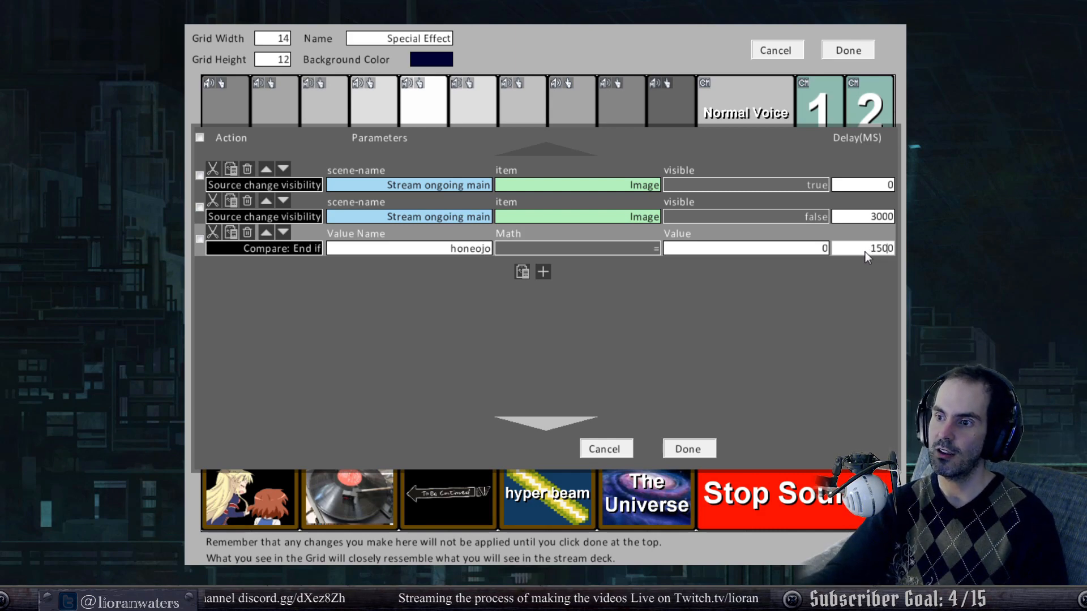
click(694, 450)
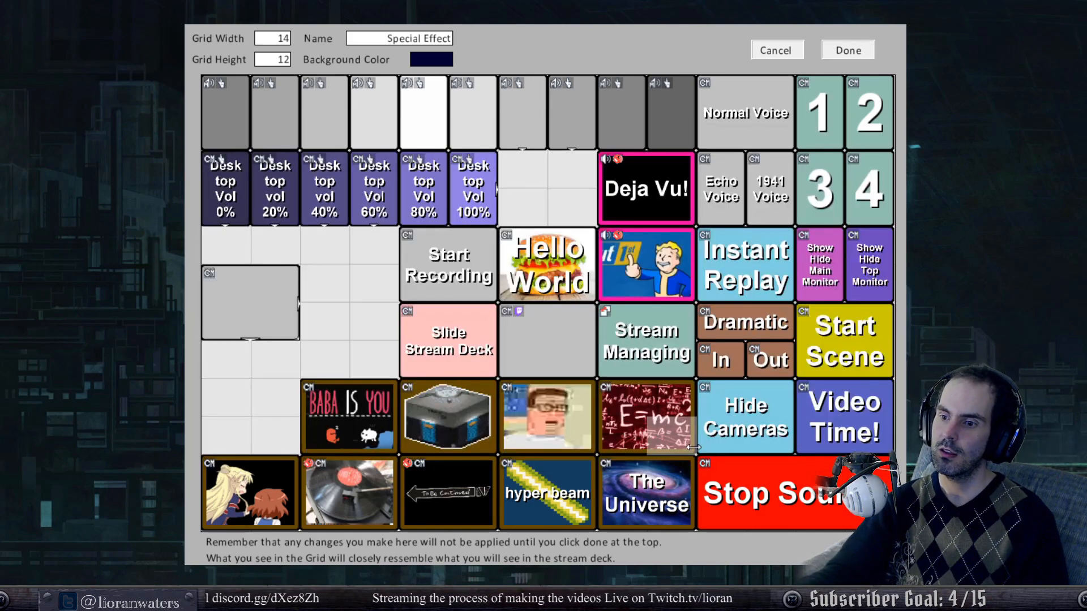
Save the deck edits and trigger the blank button repeatedly to test the End if command.
click(849, 51)
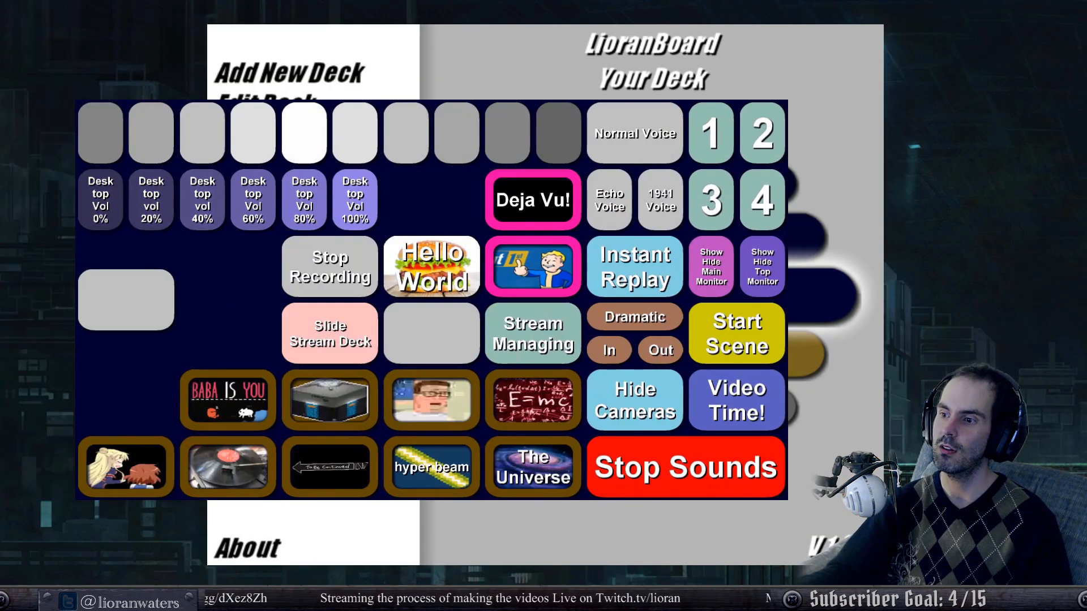
click(146, 309)
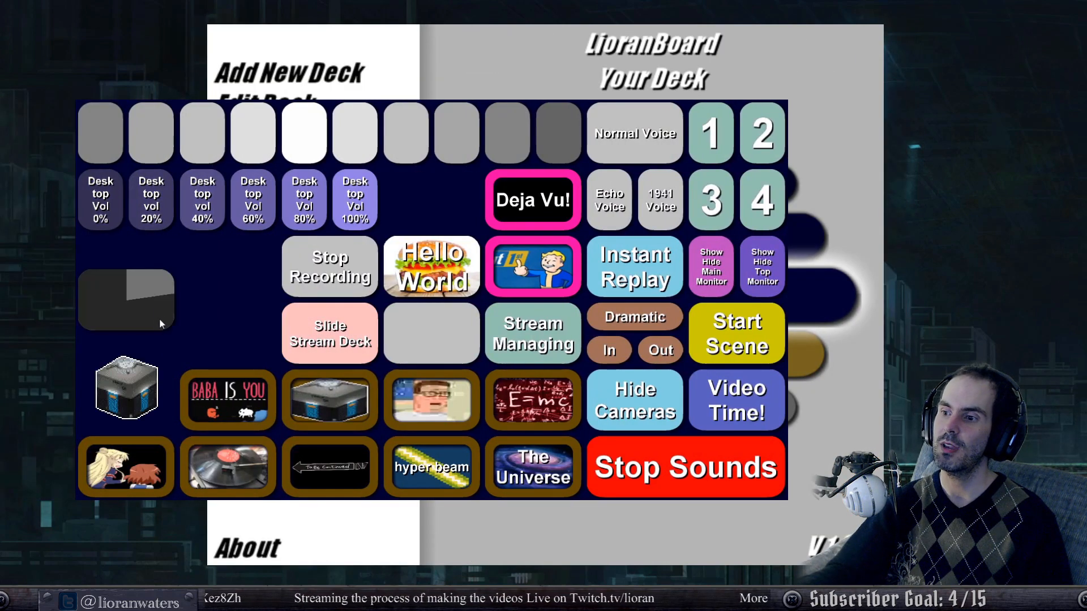
click(119, 312)
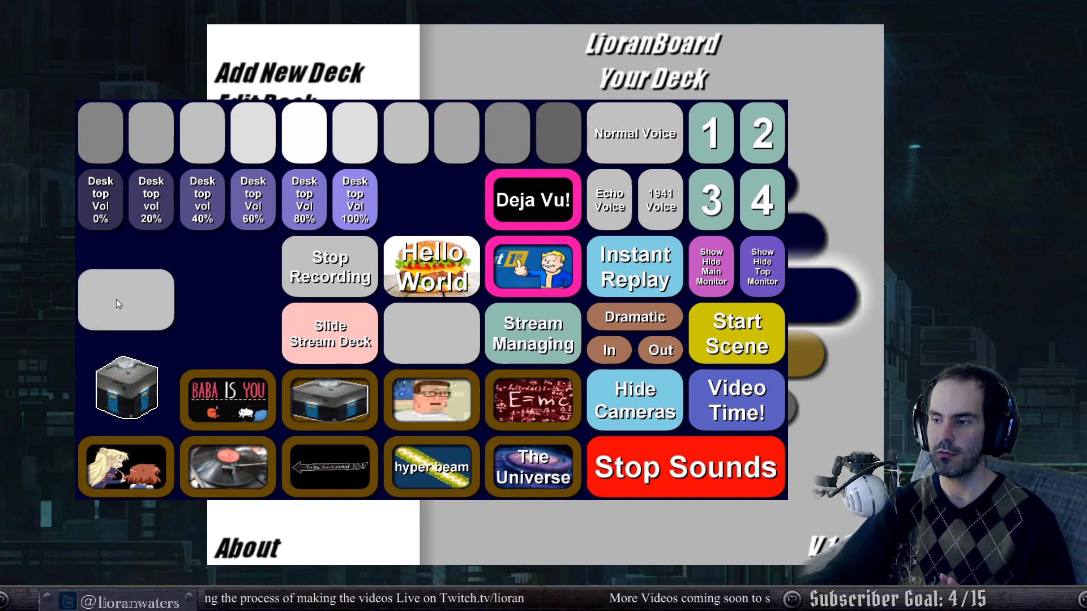
click(117, 299)
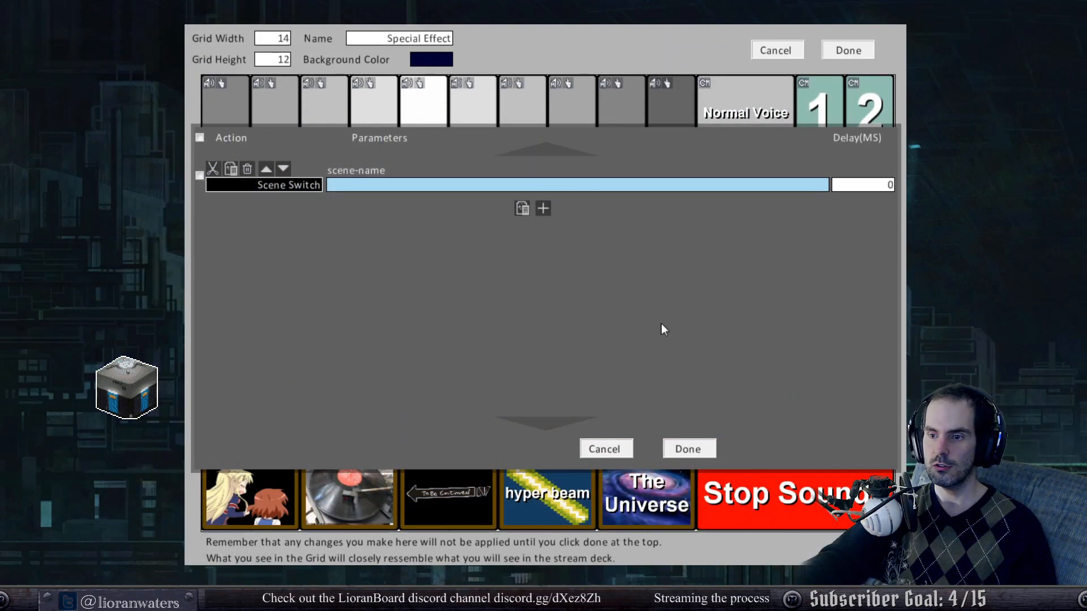
Save button 548's command list and view its keyboard macro editor.
click(688, 450)
right_click(261, 306)
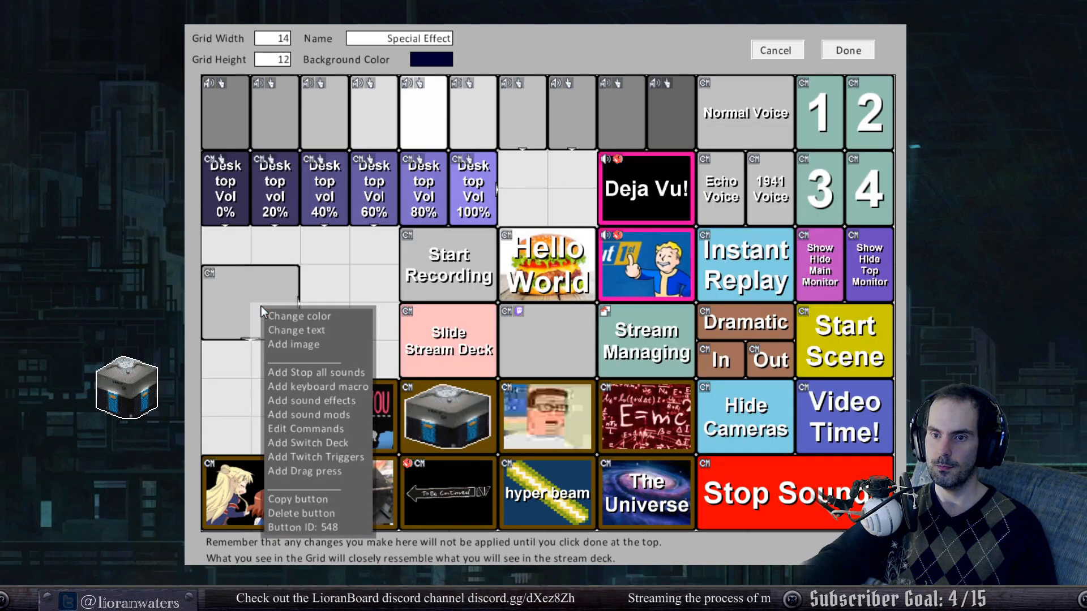
click(327, 387)
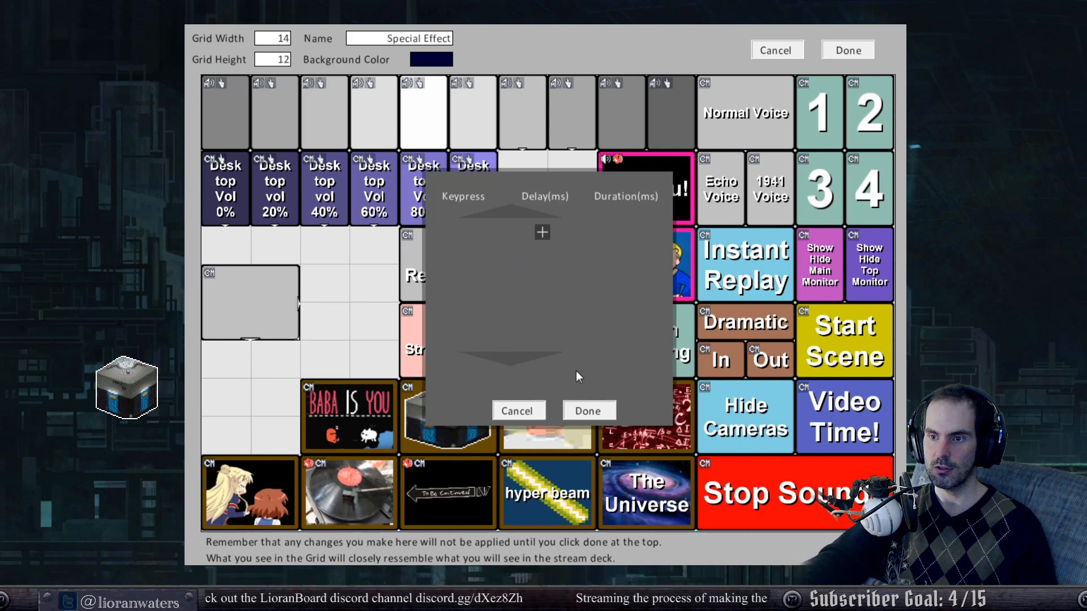
click(586, 410)
Add an empty sound effect entry to button 548 and confirm it.
right_click(263, 306)
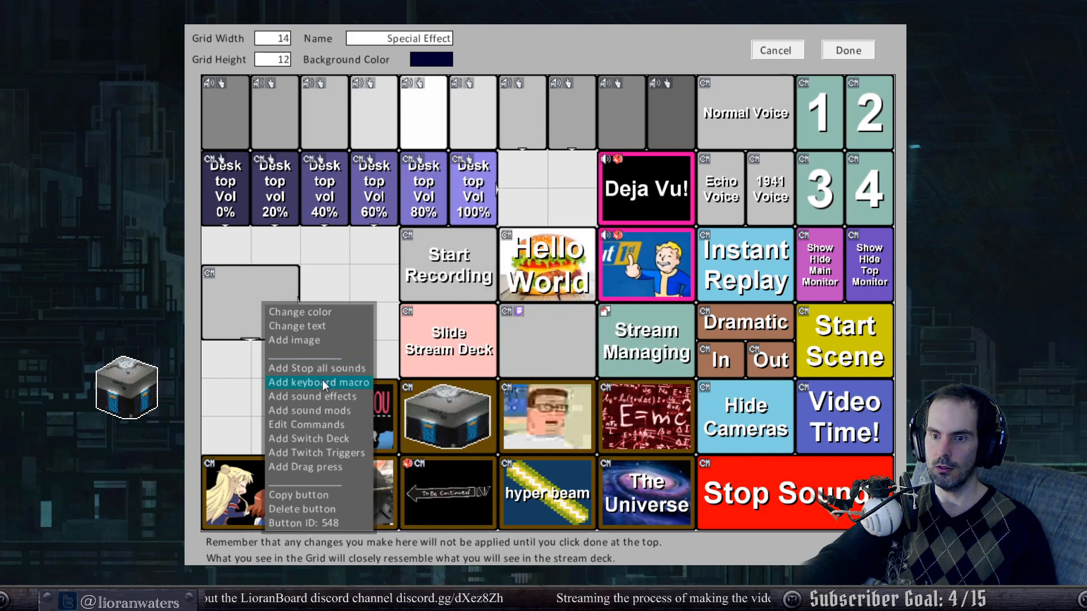
click(330, 414)
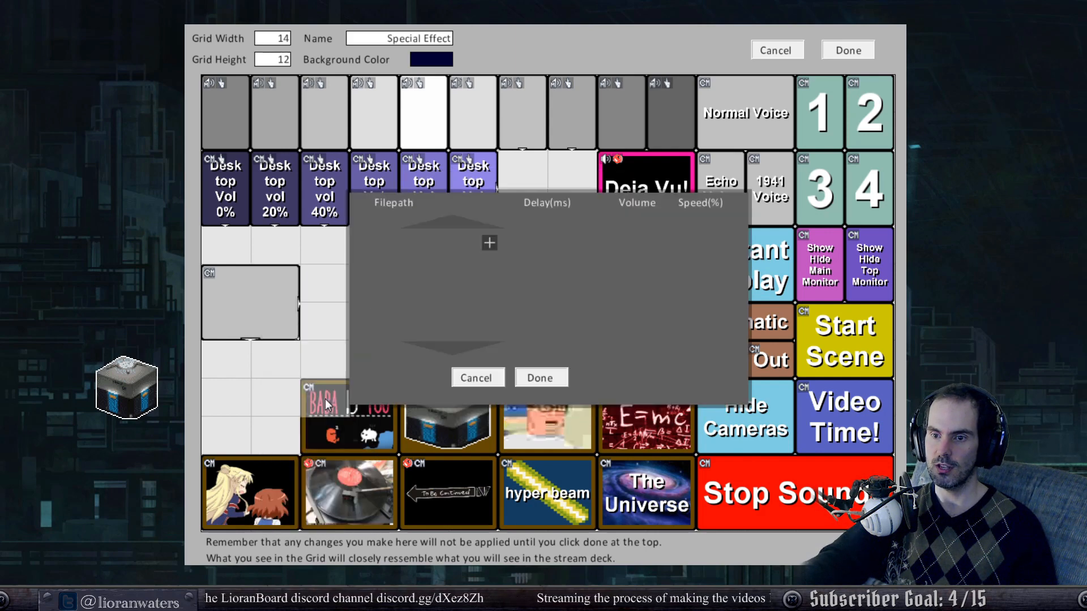
click(489, 243)
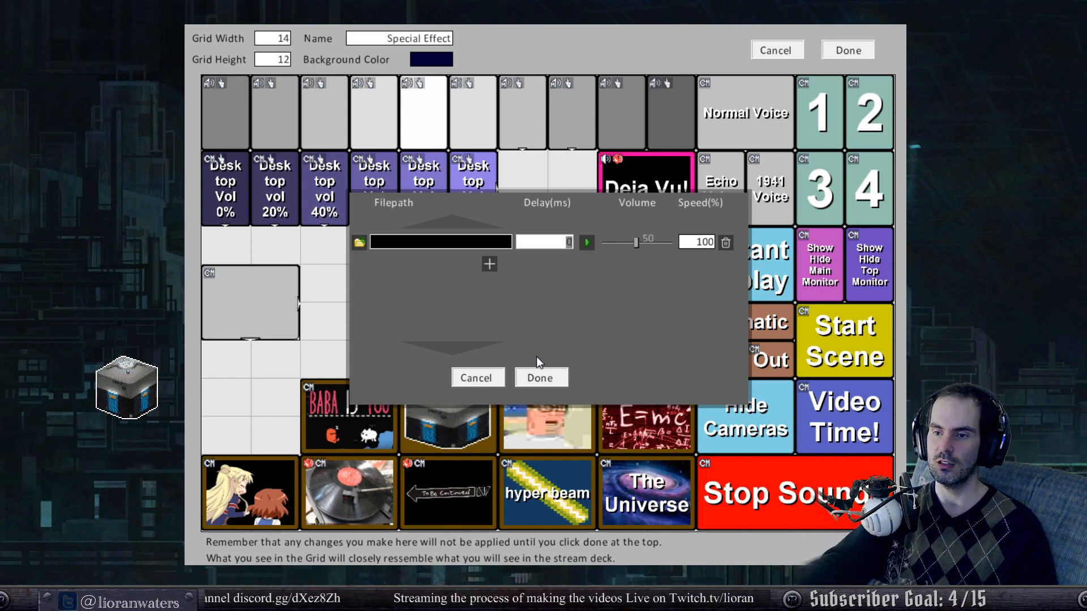
click(537, 376)
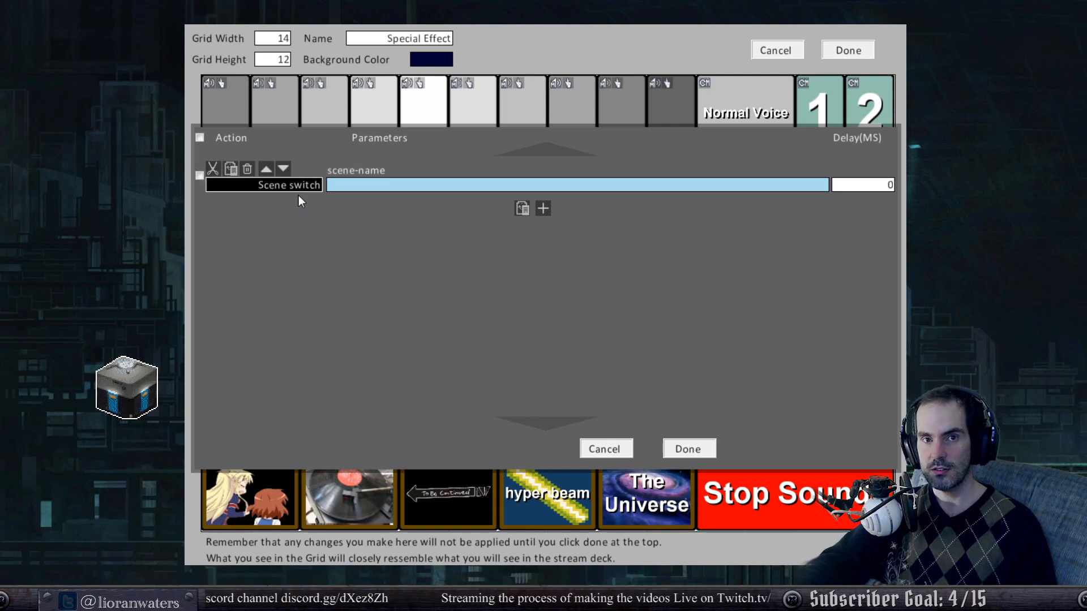
Change button 548's Scene switch command to Overtime.
click(298, 187)
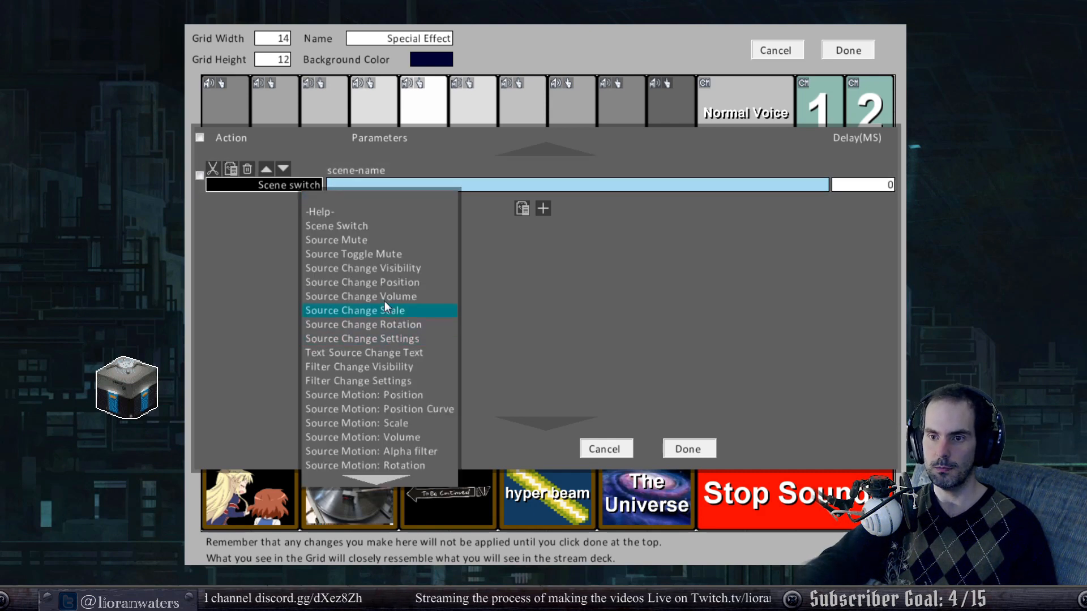
scroll(393, 399, down, 2)
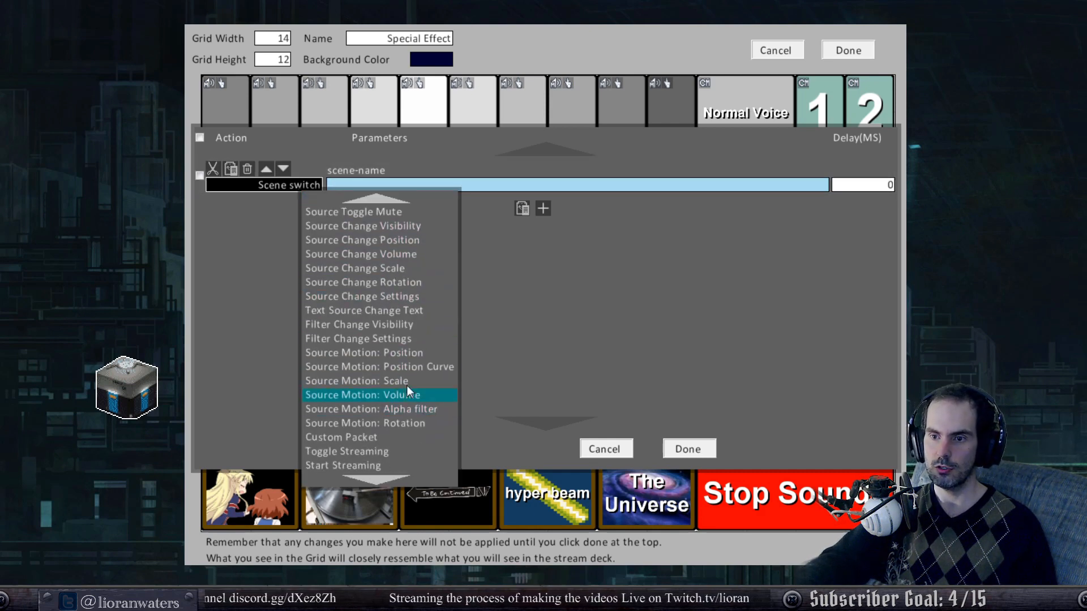
scroll(396, 406, down, 10)
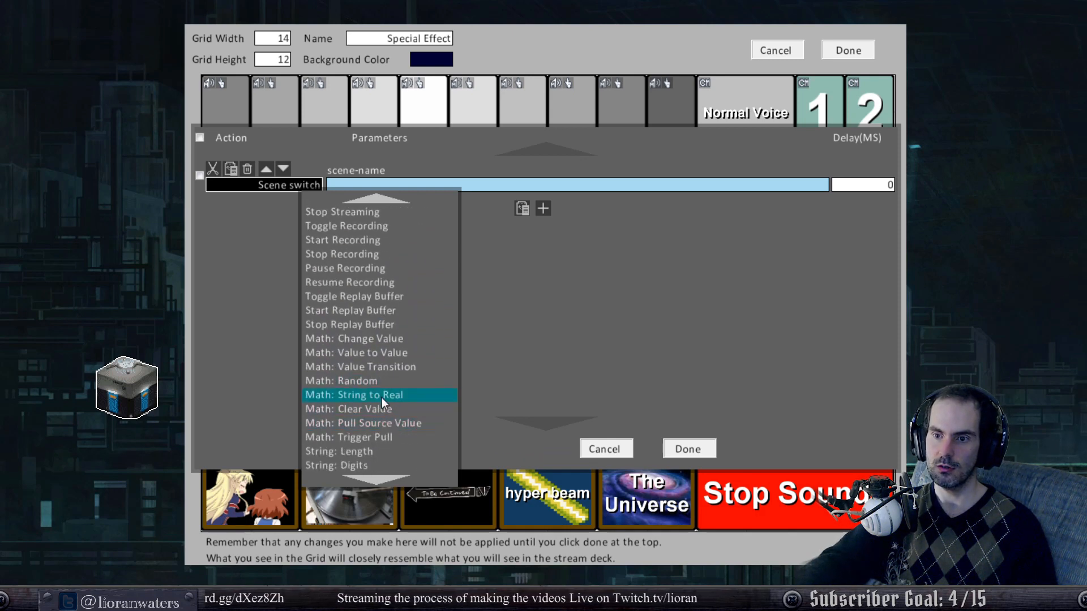
scroll(391, 385, down, 6)
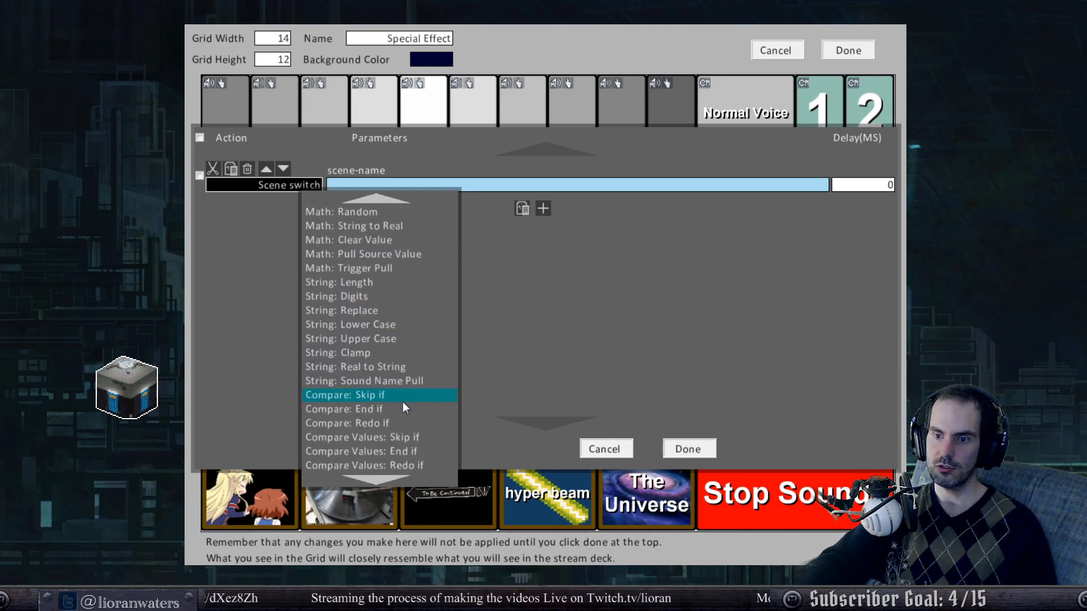
scroll(403, 405, down, 6)
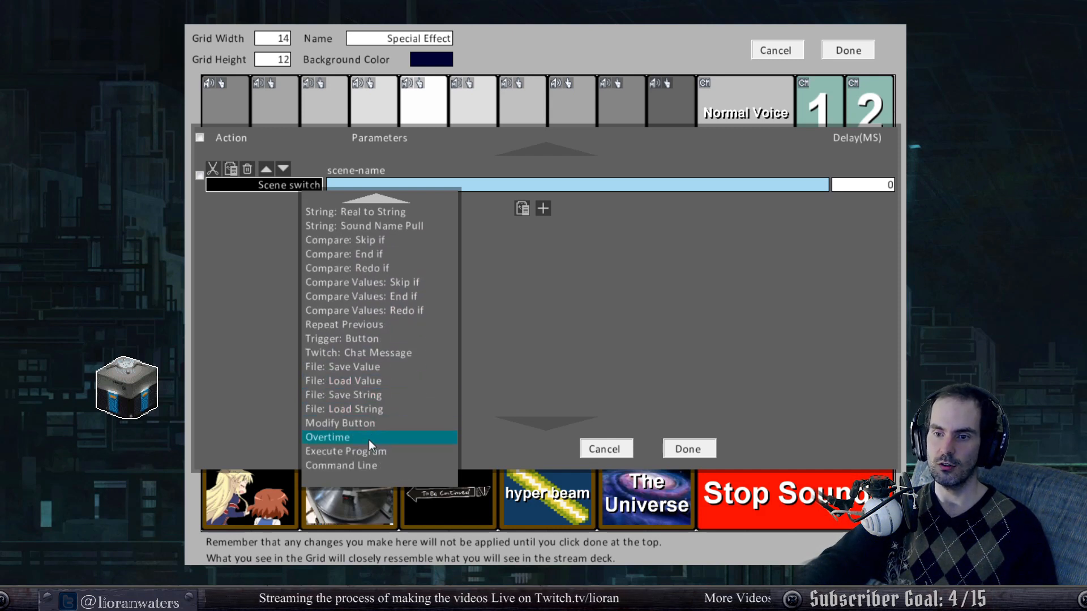
click(369, 439)
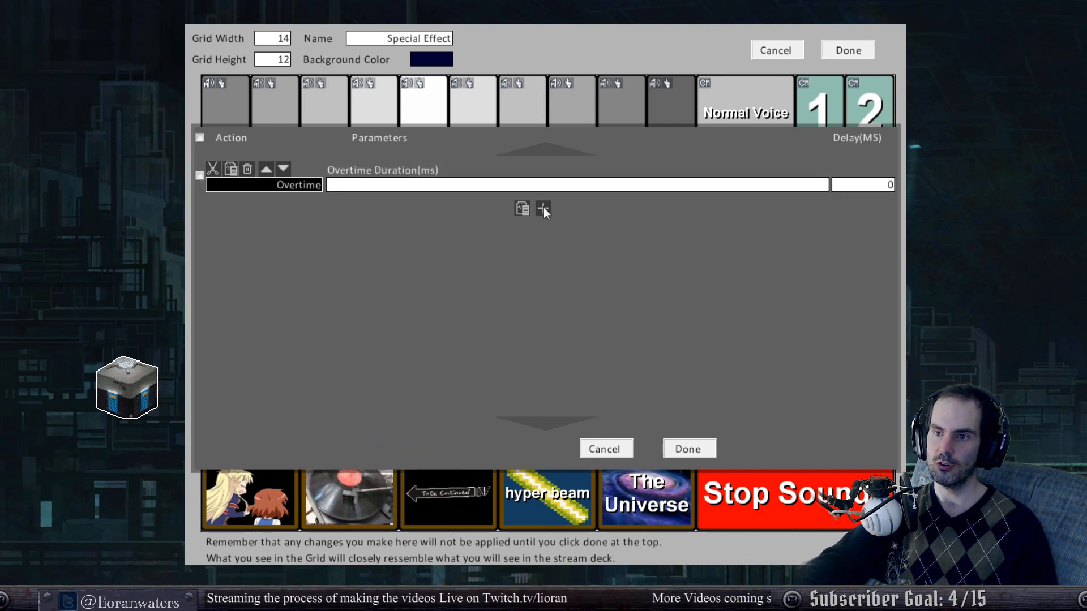
Replace the Overtime command with the copied Motion: Position command for the Image source, and save the commands.
click(246, 170)
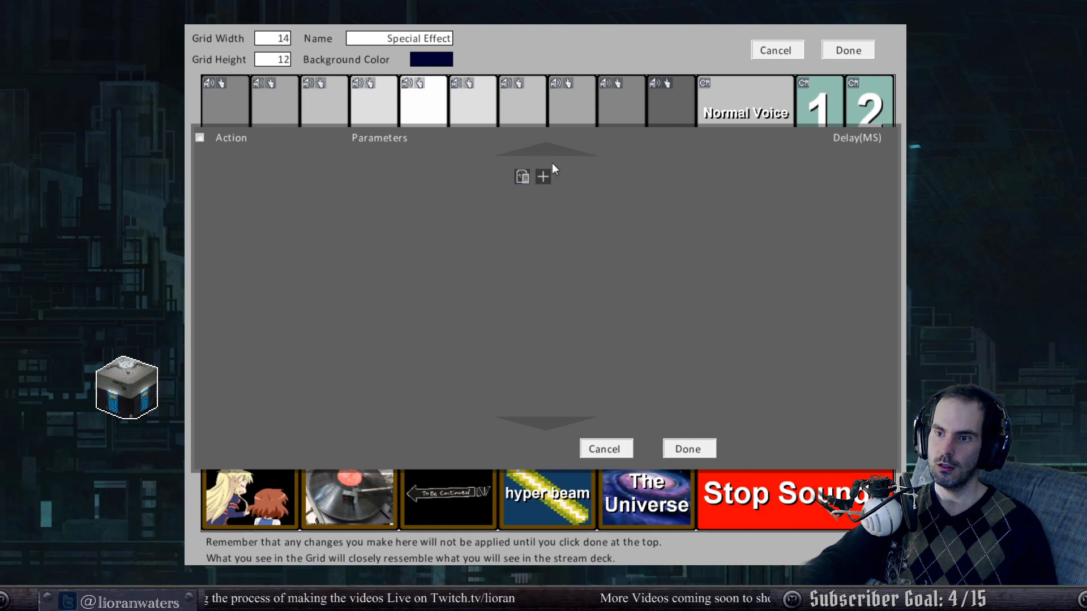
click(521, 175)
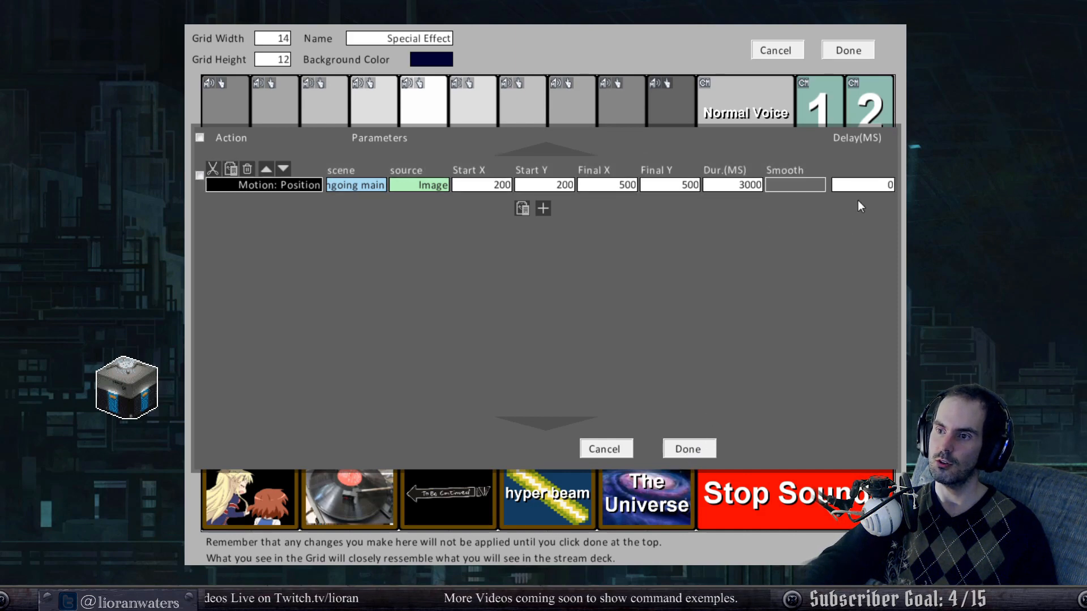
click(703, 448)
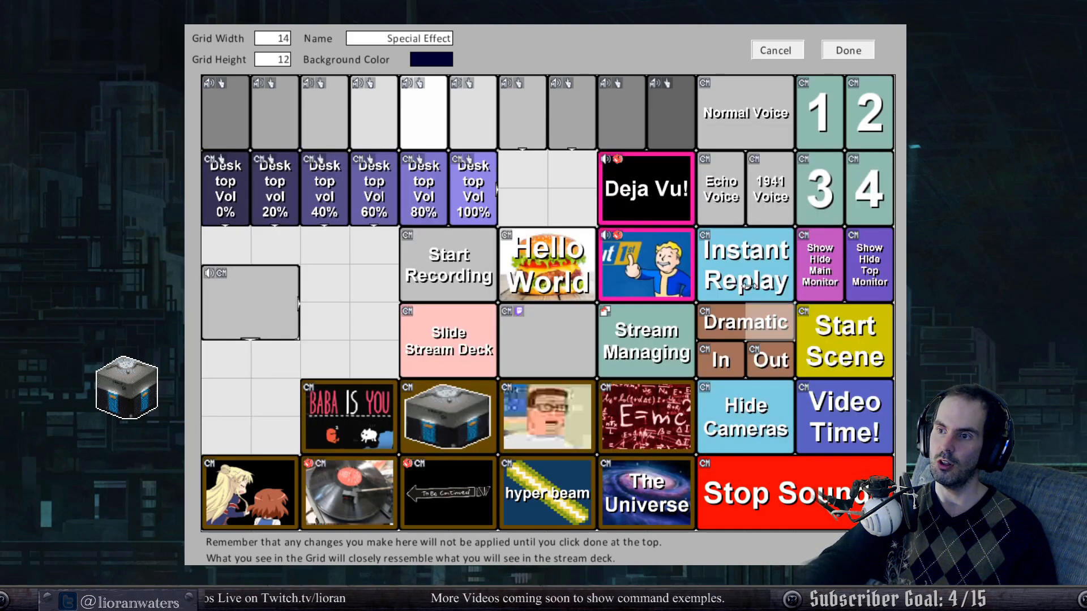
Save the Special Effect deck and test button 548 from the stream deck.
click(847, 50)
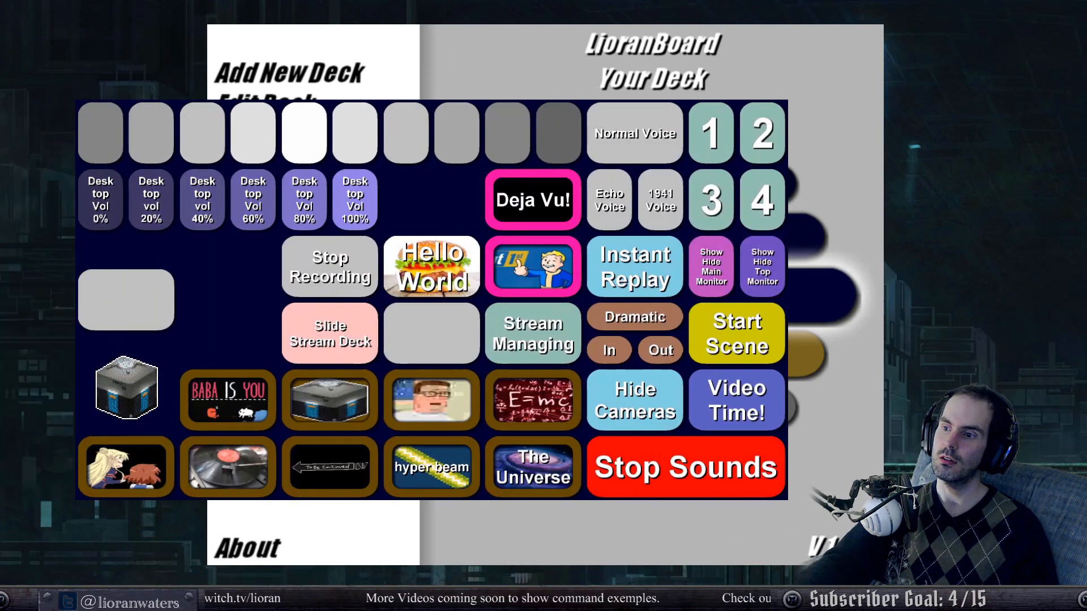
click(118, 307)
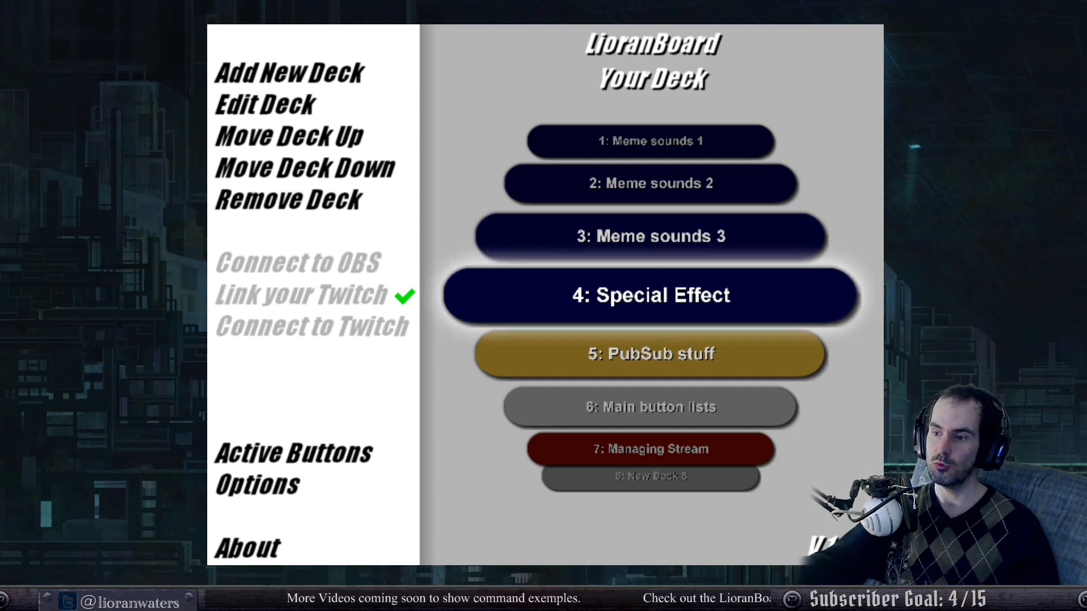
key(Escape)
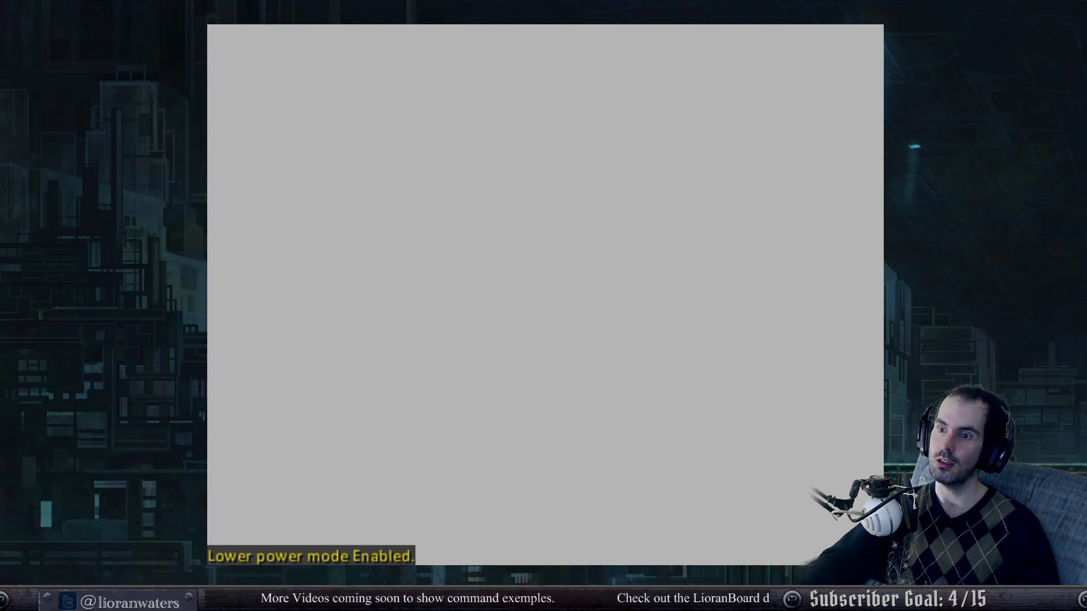
key(Escape)
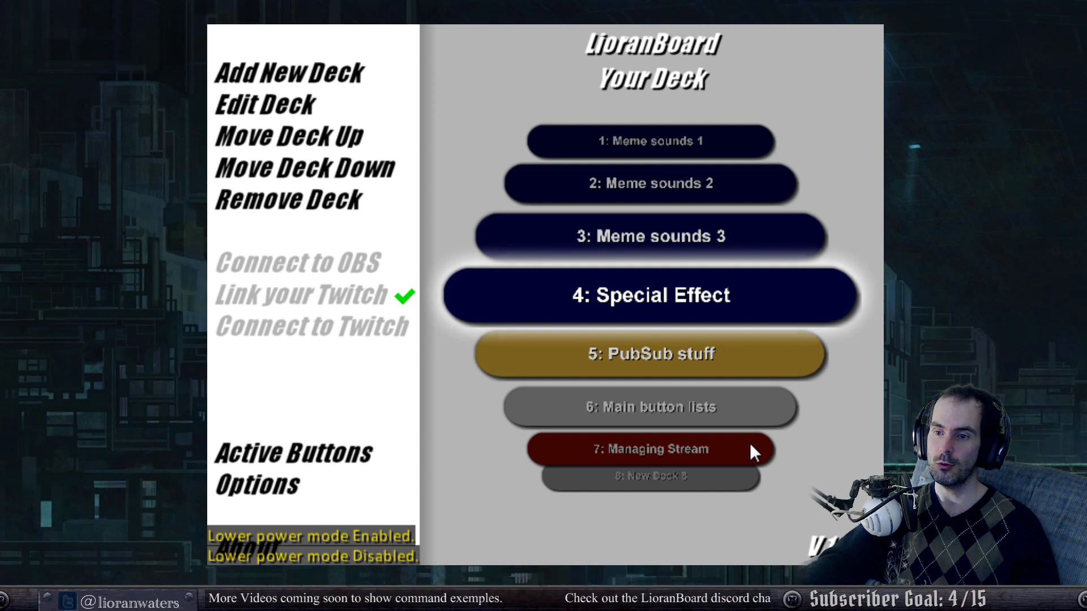
Reopen the Special Effect deck for editing and view button 548's Twitch triggers.
click(488, 317)
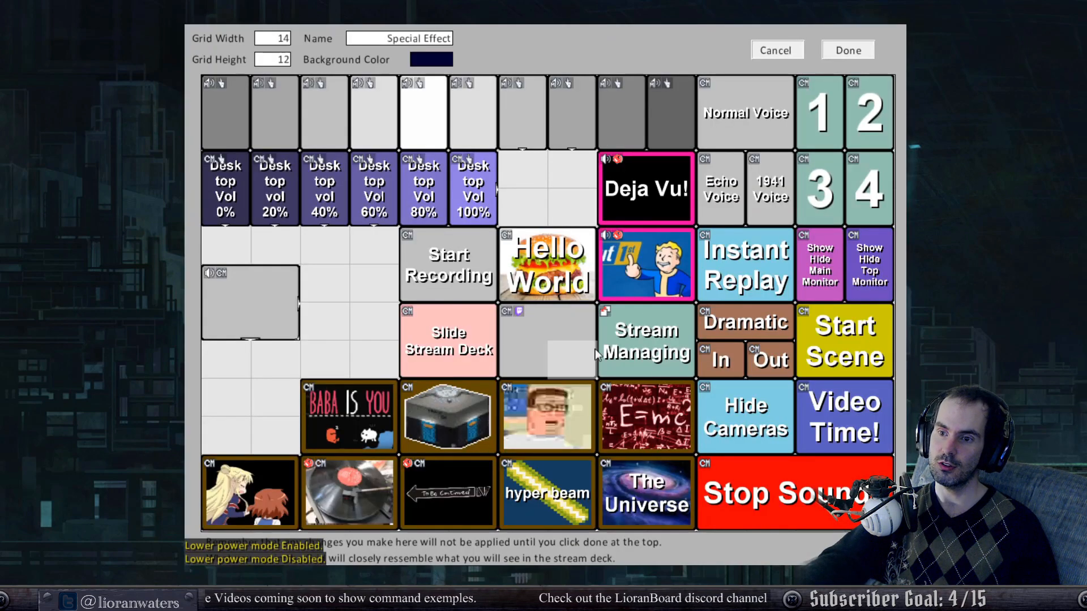
right_click(239, 308)
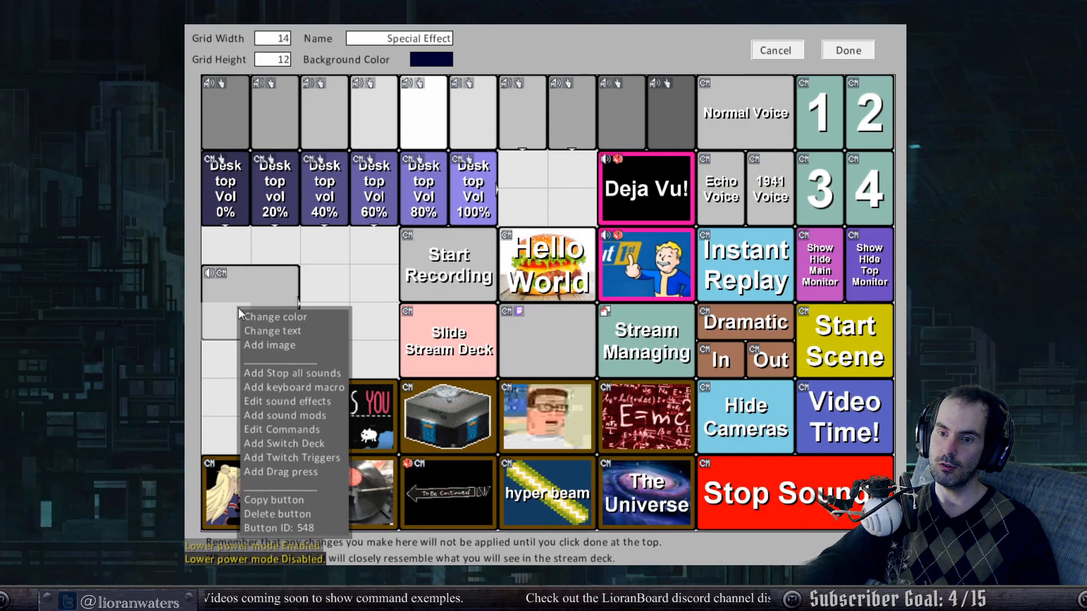
click(270, 457)
click(546, 244)
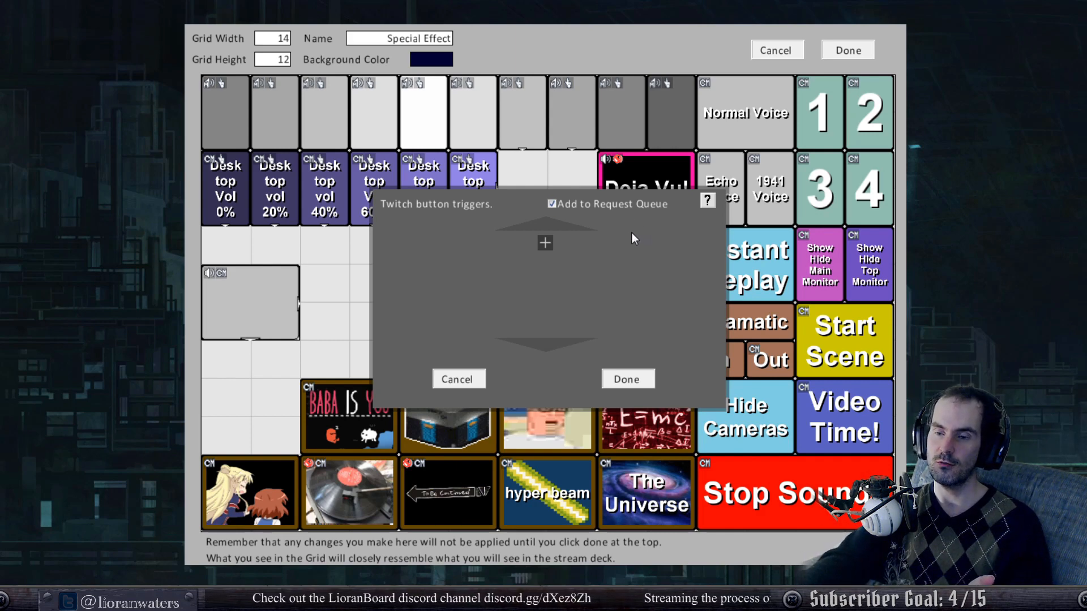
click(635, 381)
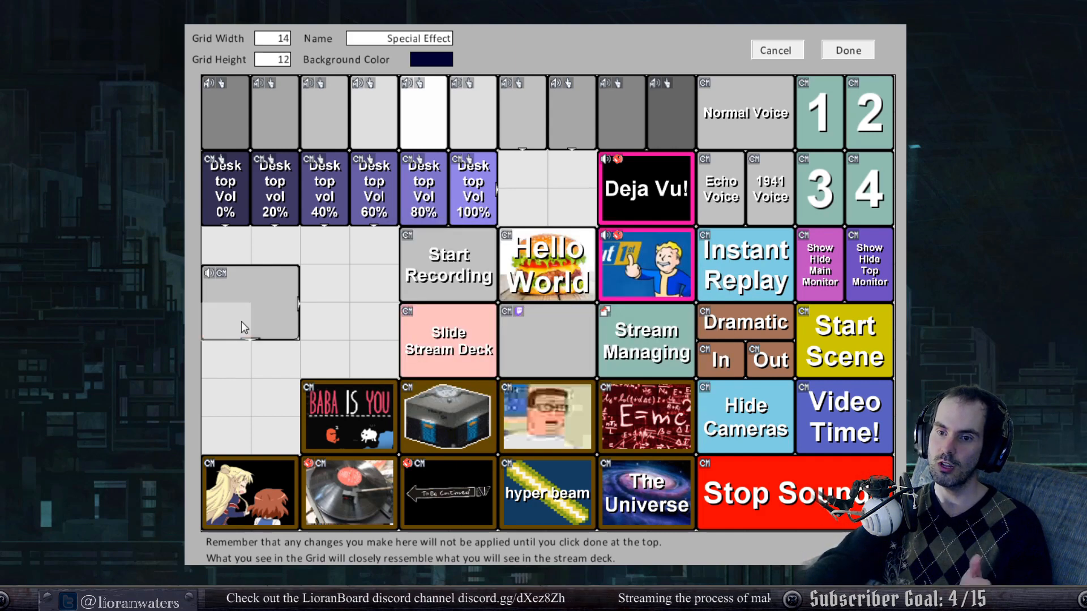
Open button 548's command list and start editing the Final X value of its Motion: Position command.
right_click(241, 322)
click(295, 443)
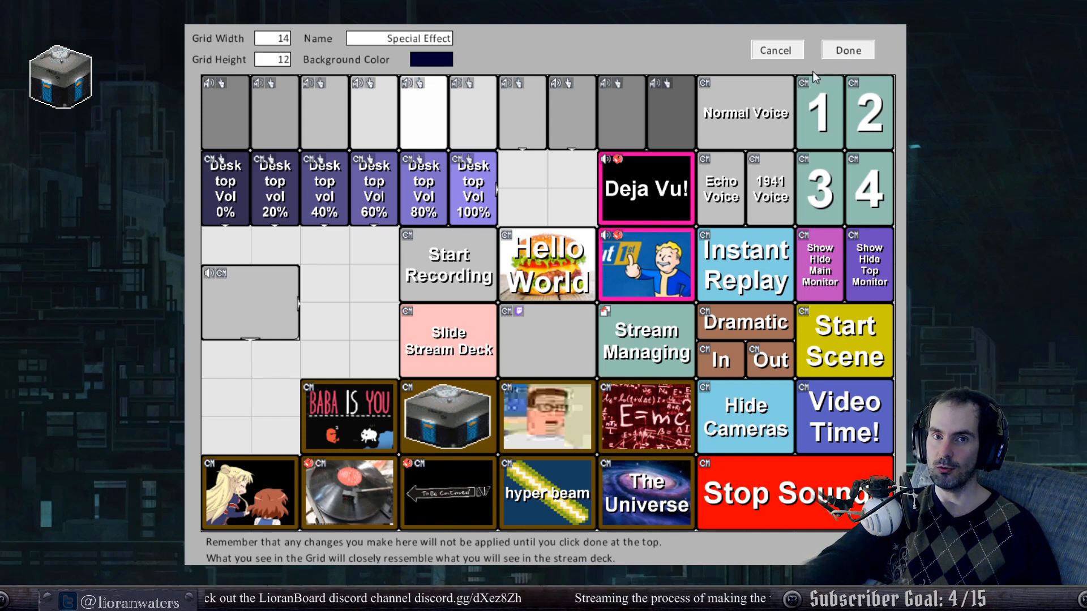
right_click(256, 295)
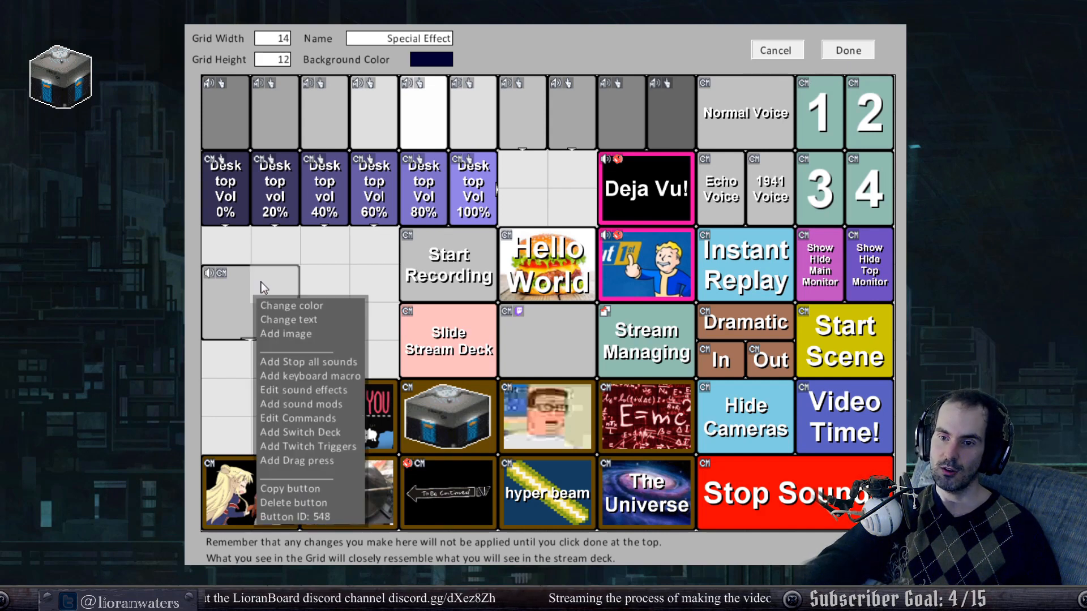
click(295, 420)
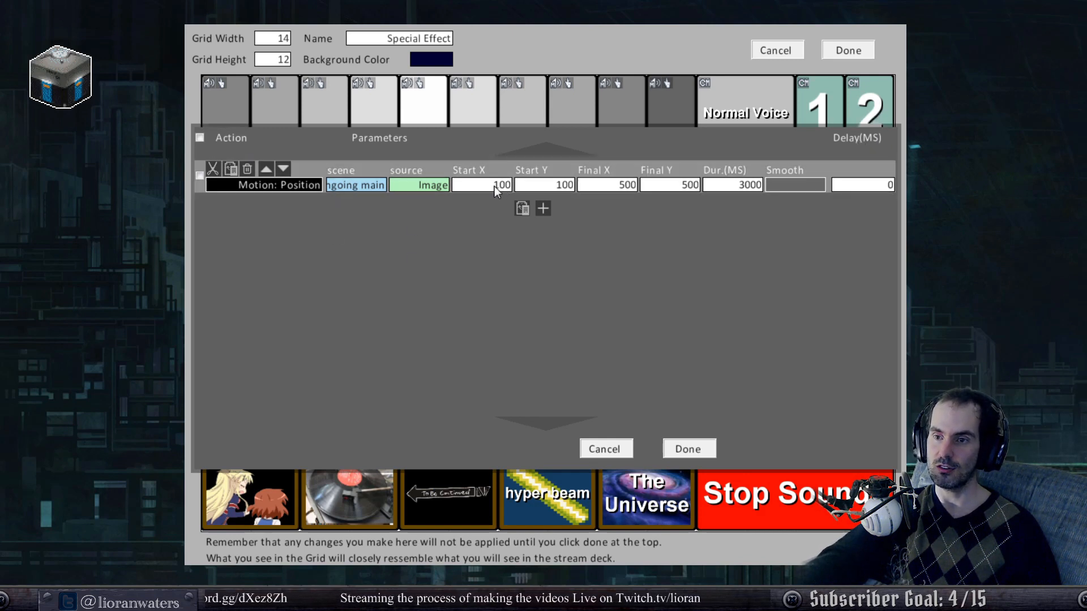
click(622, 186)
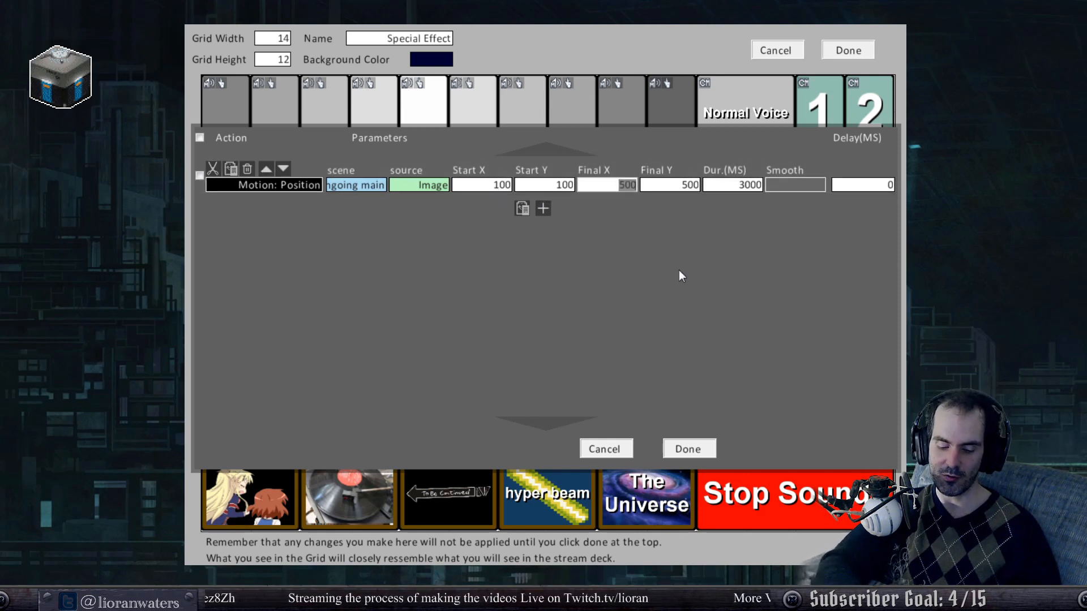
text(pos)
text(_x)
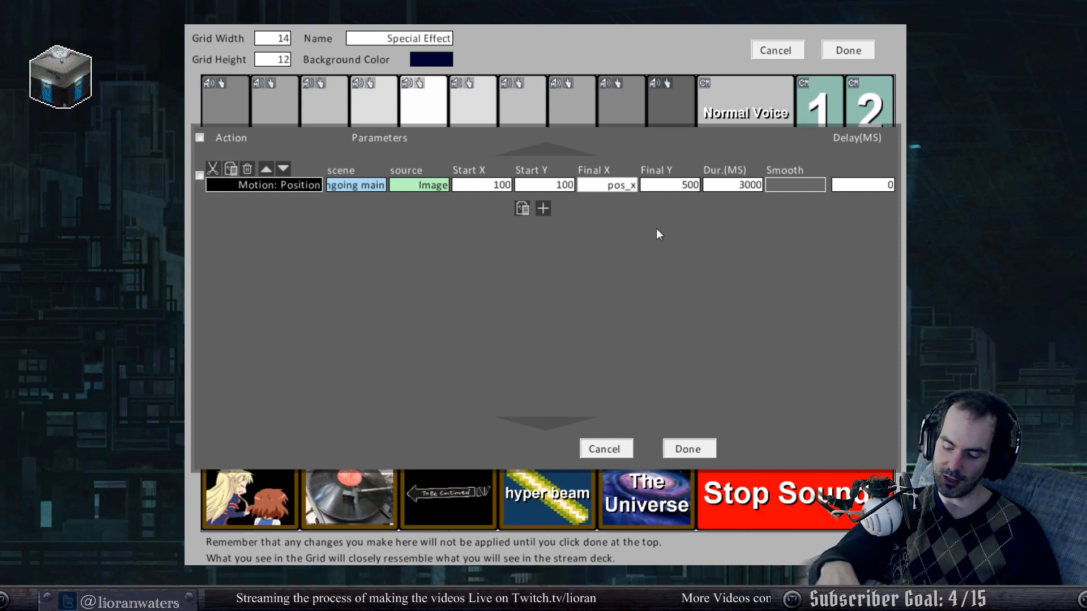
text(%)
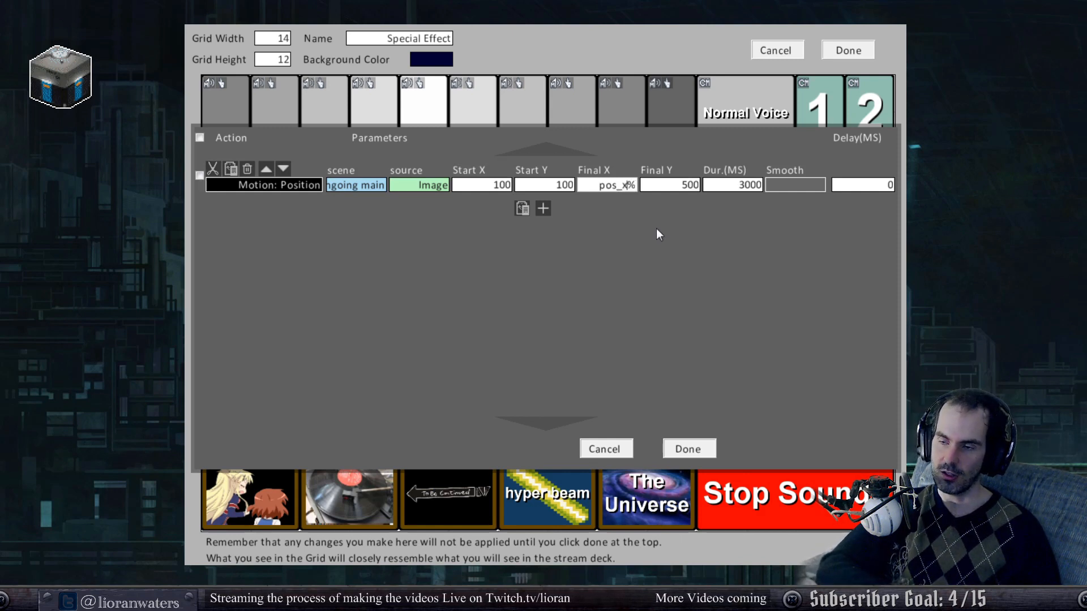
key(ctrl+a)
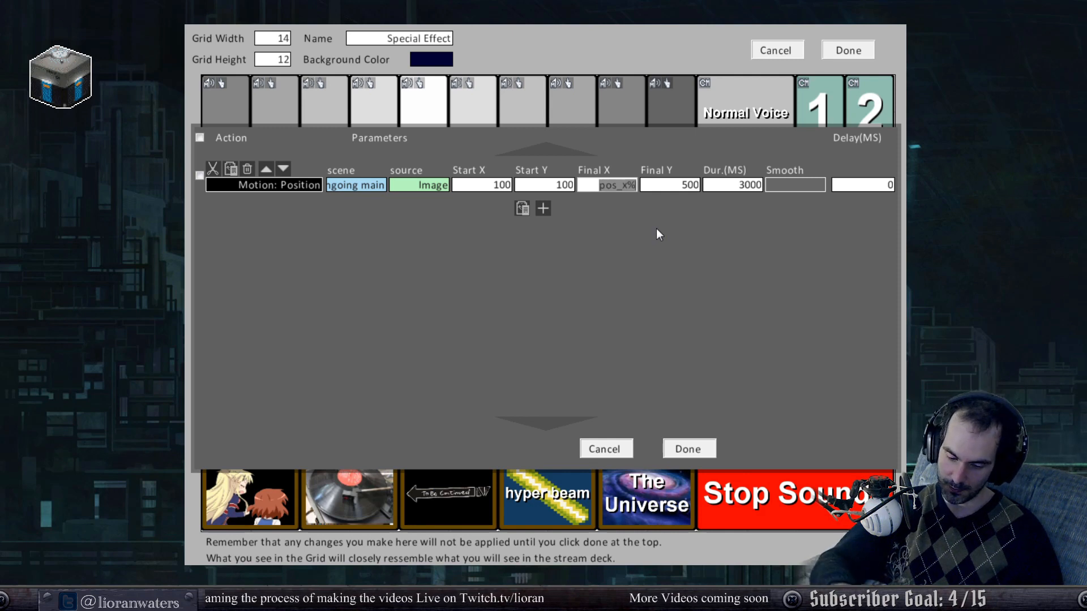
key(BackSpace)
Set the Motion: Position command's Final X to the variable /$pos_x$/.
text(/$)
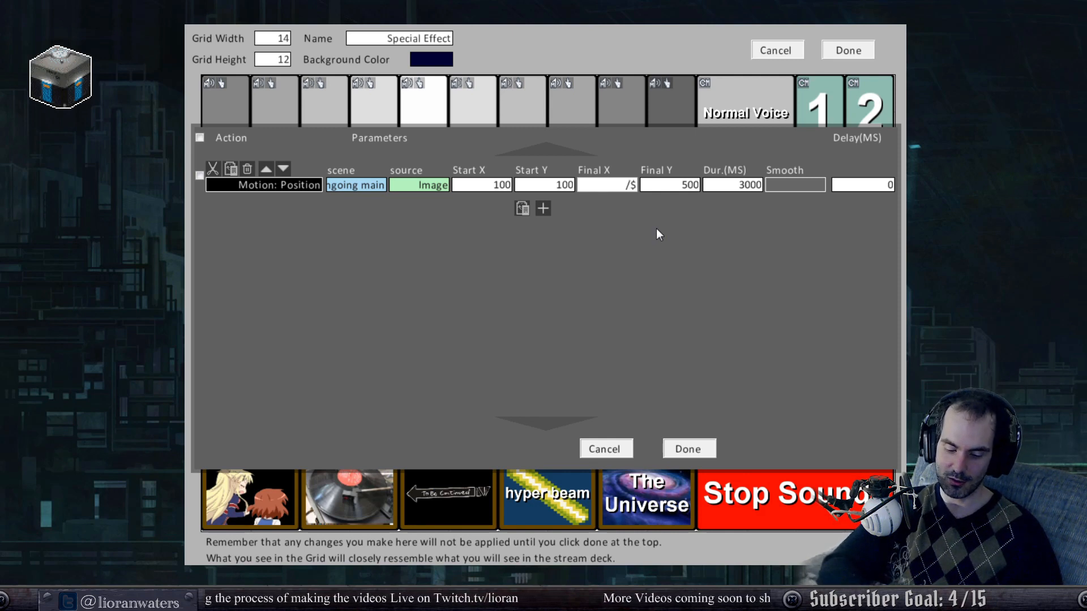
text(pos_x)
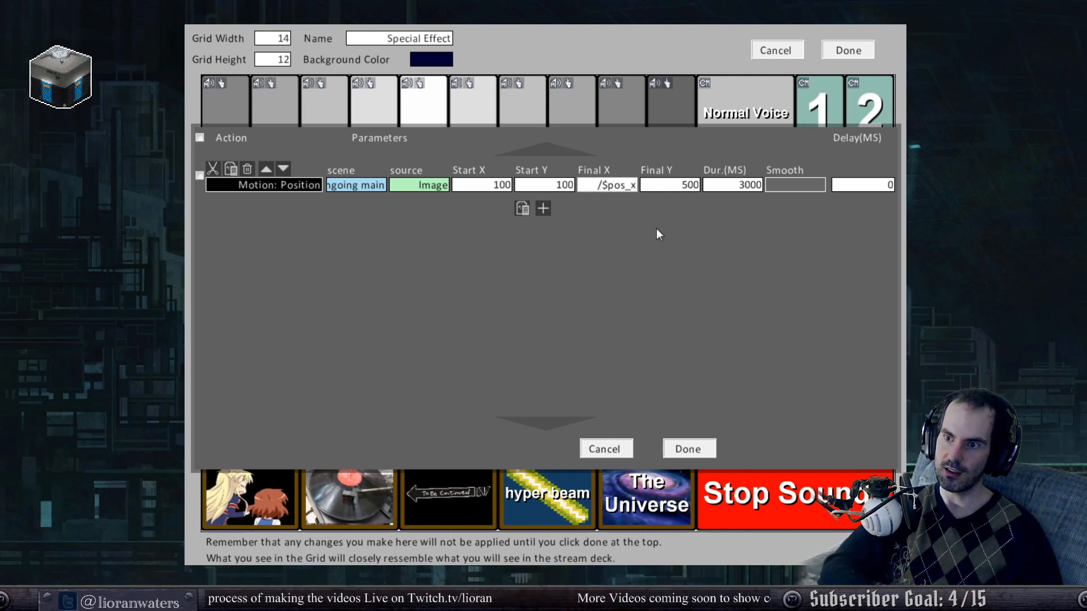
text($/)
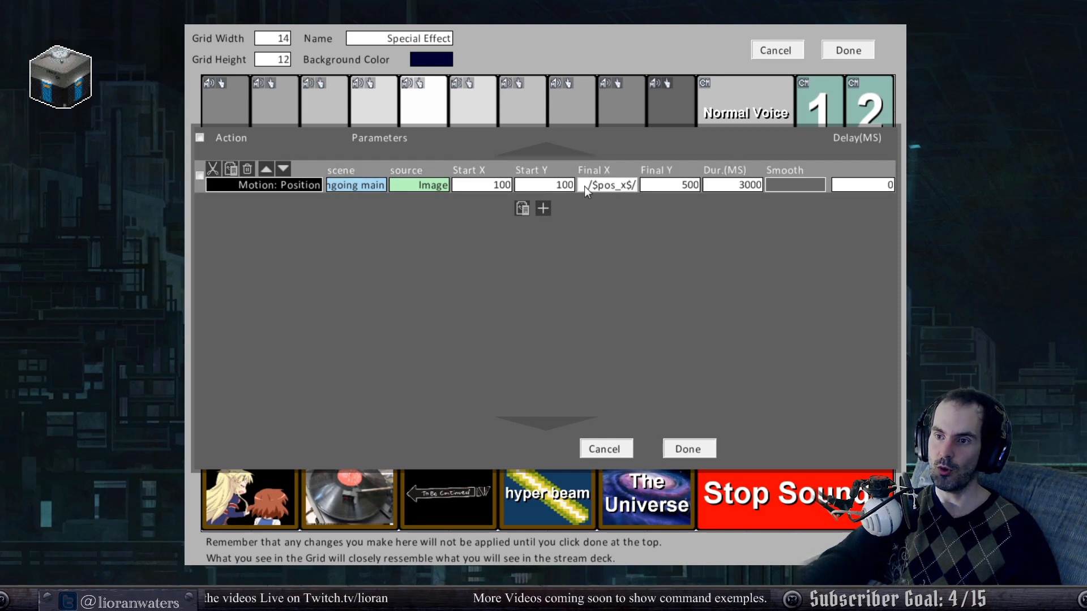
Copy the Final X variable into Final Y and change it to /$pos_y$/.
drag(584, 185, 720, 192)
key(ctrl+c)
click(652, 187)
key(ctrl+v)
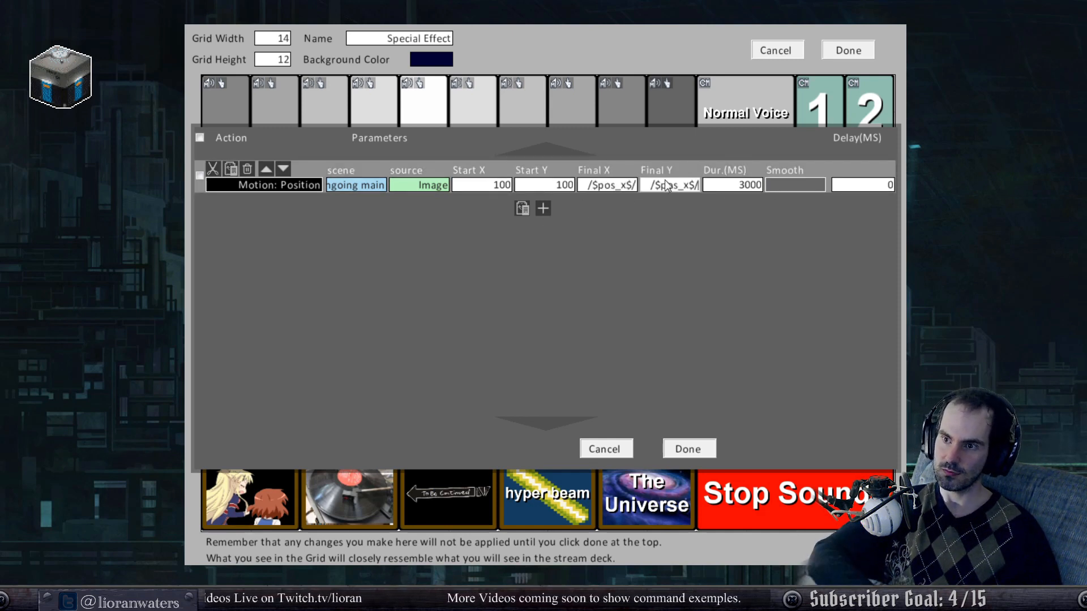
key(BackSpace)
text(y)
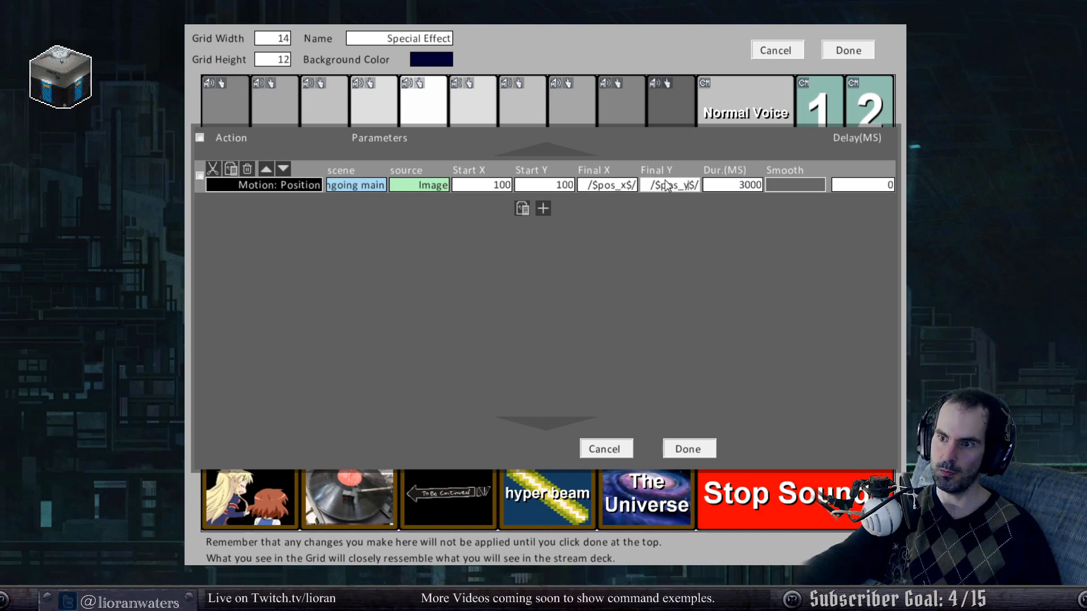
Add a Math: Random command below the Motion: Position command.
click(542, 208)
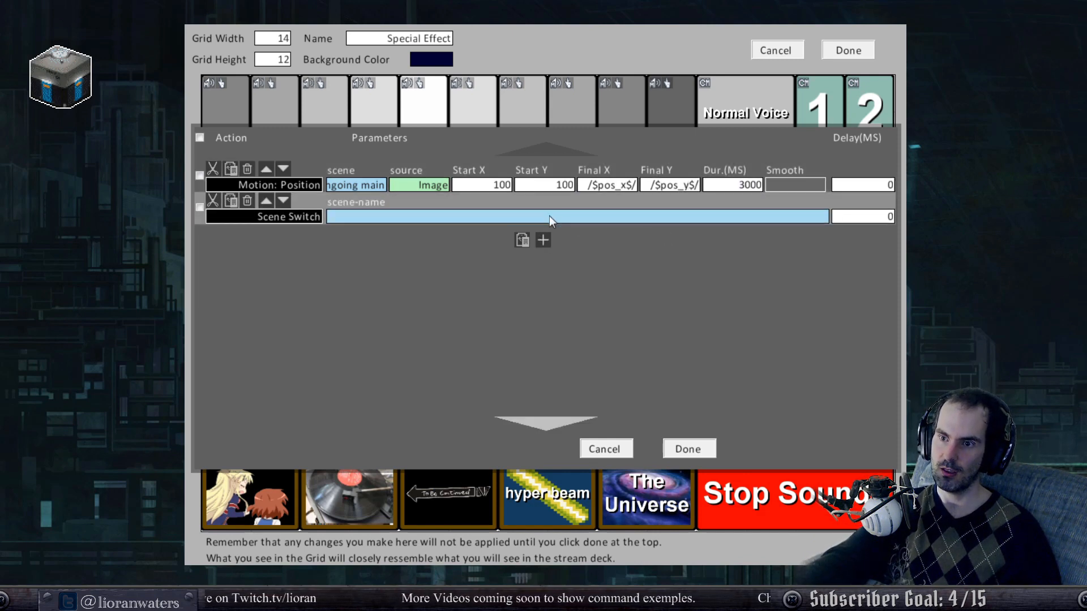
click(287, 219)
scroll(334, 345, down, 2)
scroll(334, 345, down, 5)
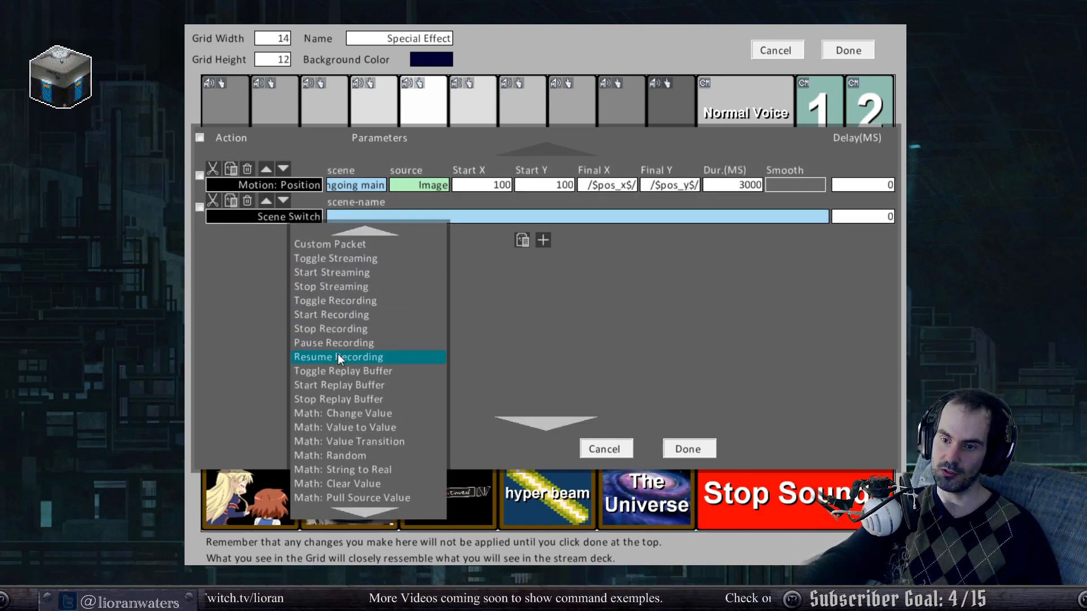
scroll(348, 357, down, 2)
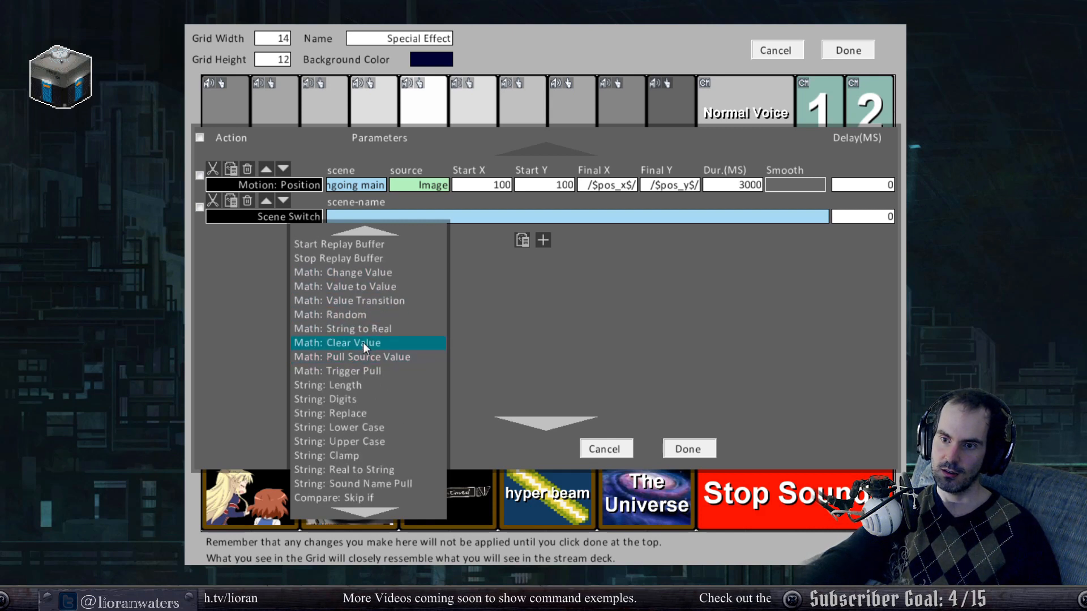
click(365, 315)
Set the Math: Random command to value name pos_x, min 200, max 500 and Float false.
click(407, 219)
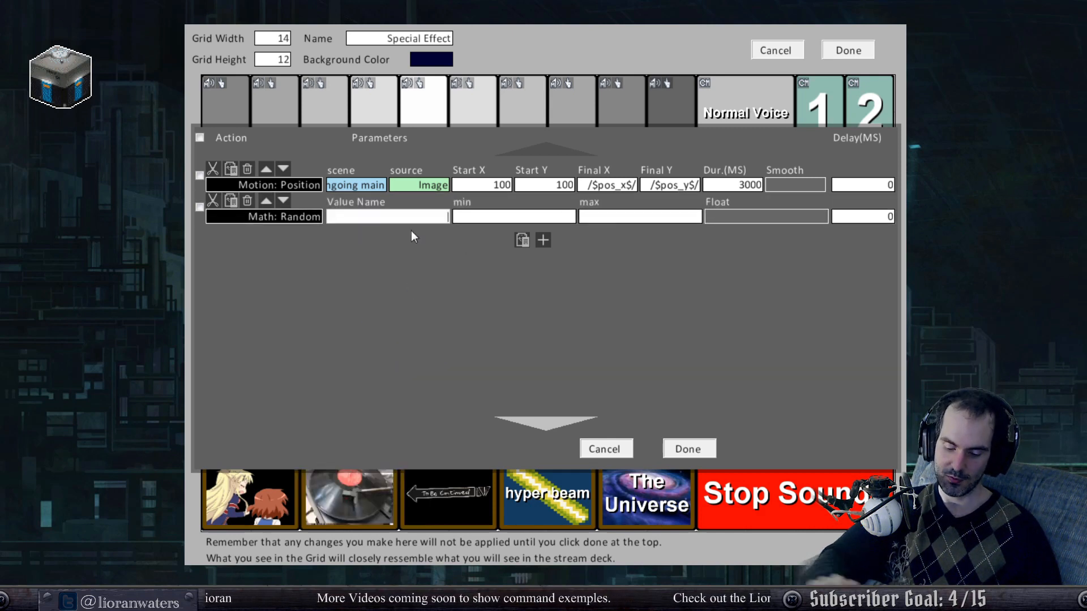
text(pos_x)
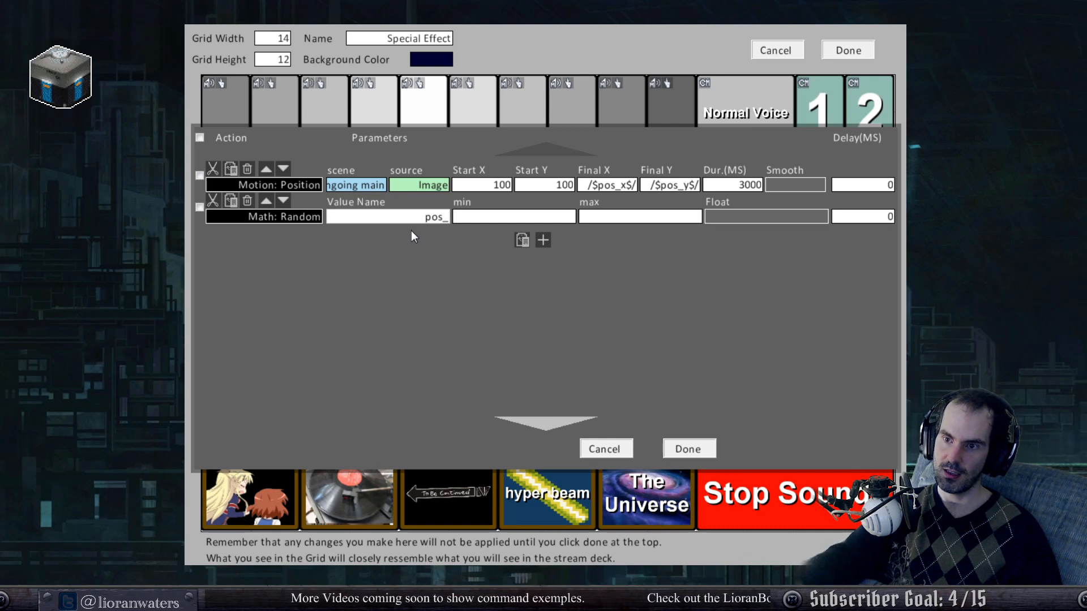
click(531, 217)
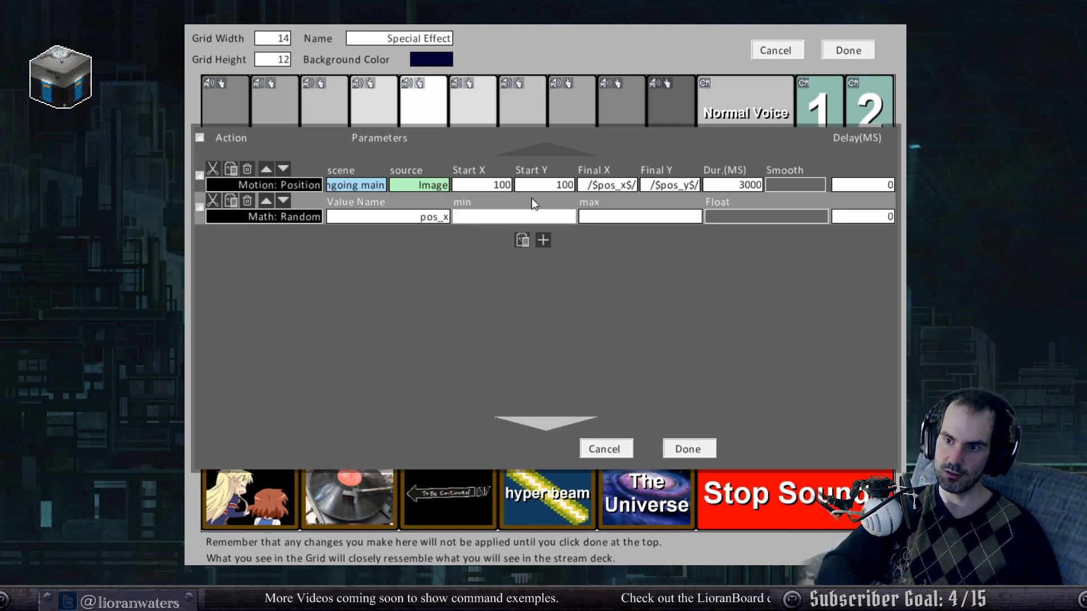
text(200)
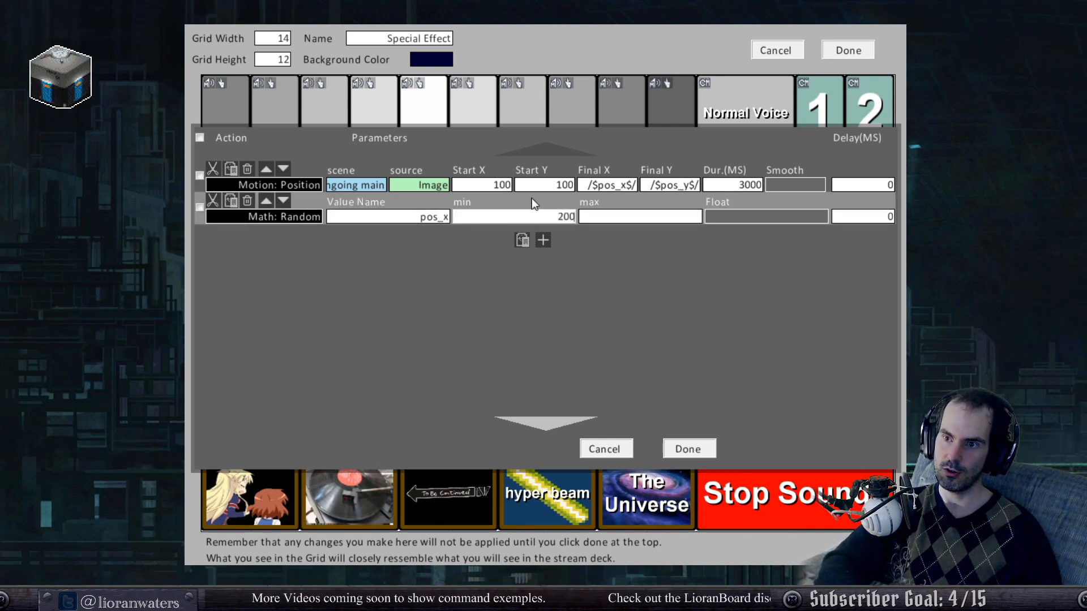
click(626, 217)
text(500)
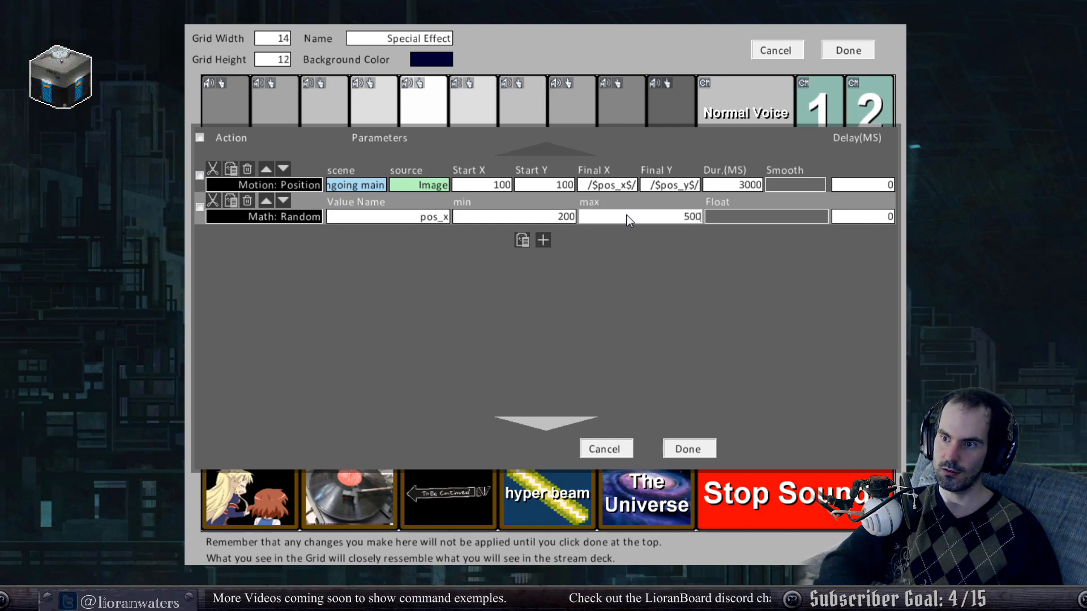
click(750, 222)
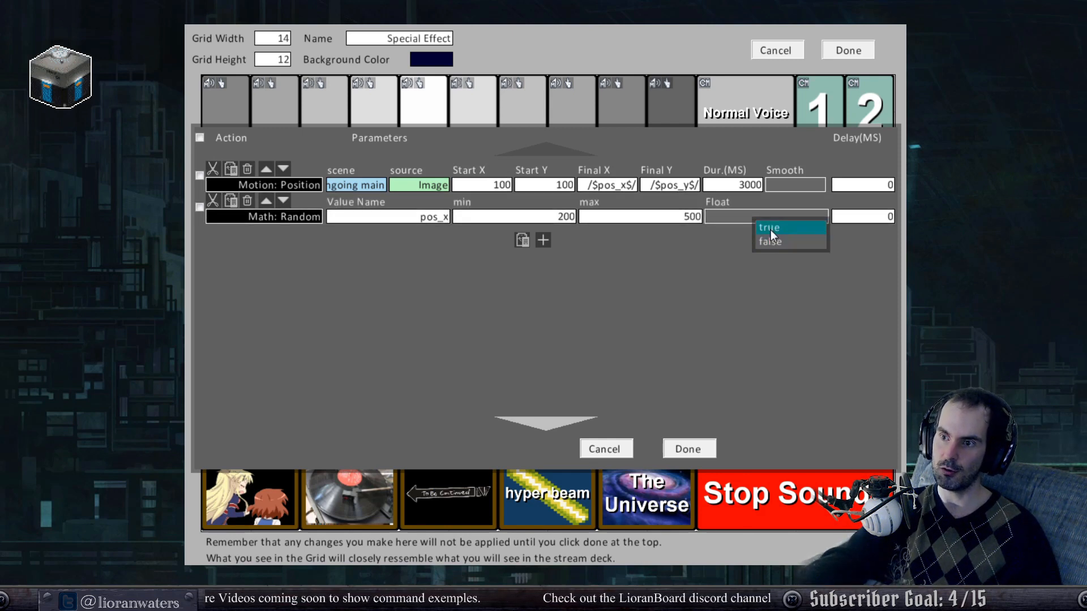
click(773, 242)
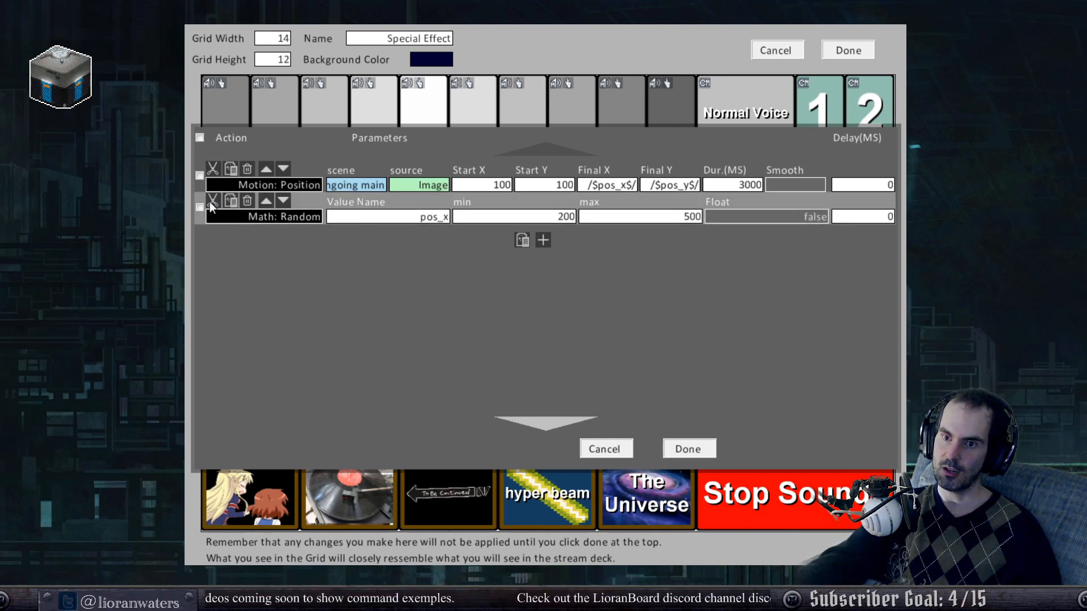
Duplicate the Math: Random command and rename the copy's value to pos_y.
click(231, 201)
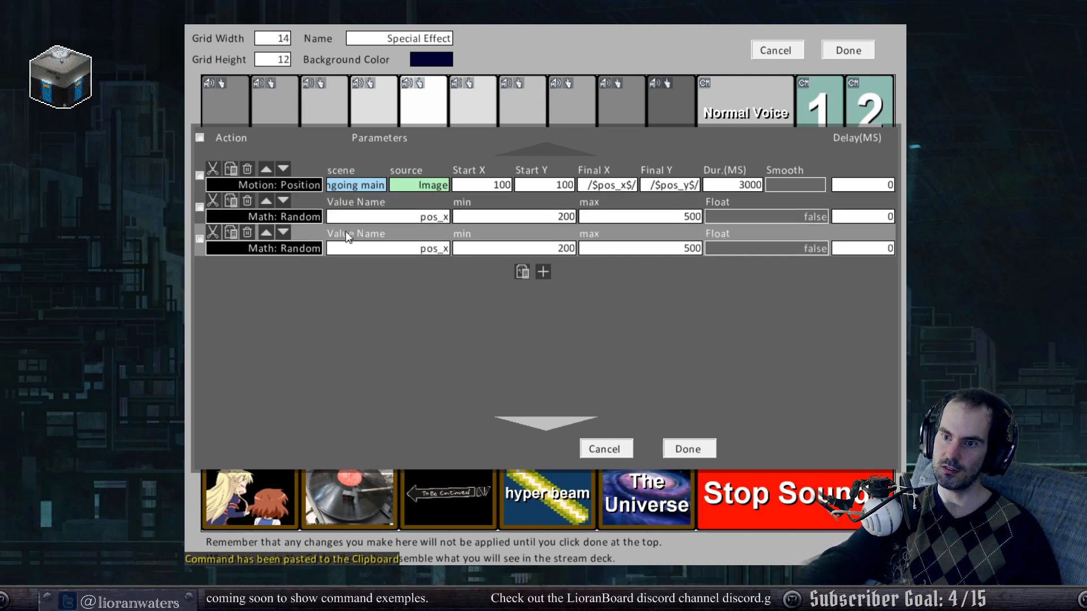
click(443, 249)
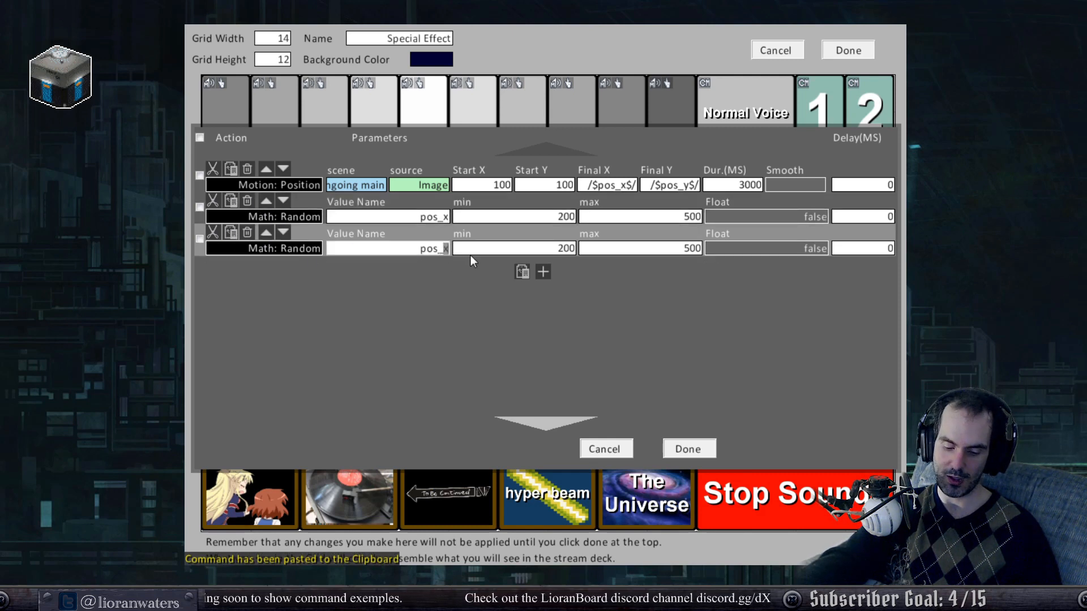
text(y)
Move the Motion: Position command below both Math: Random commands and save button 548's command list.
click(283, 168)
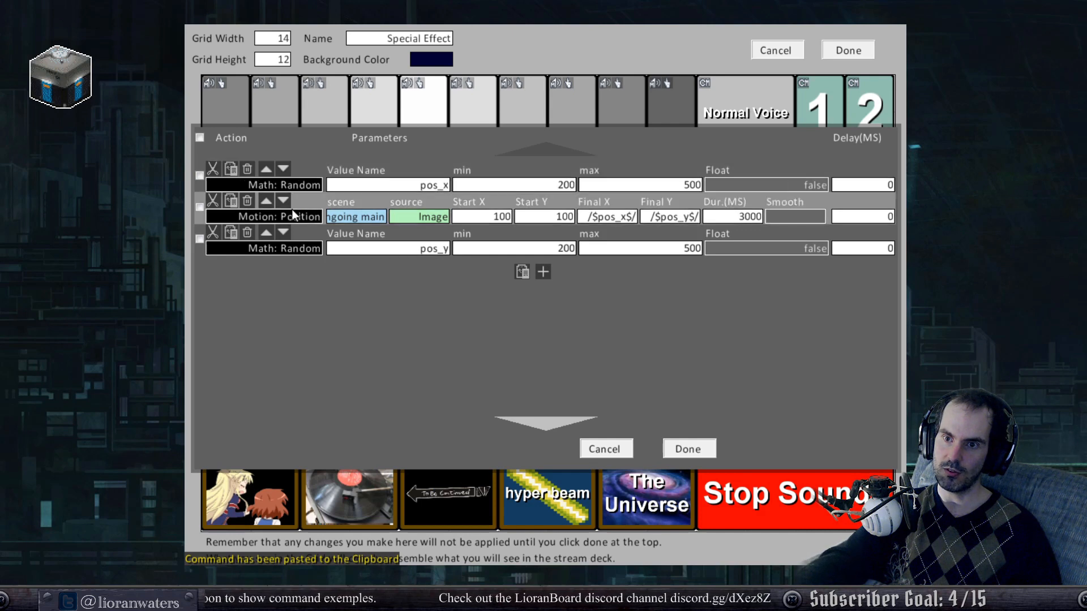
click(283, 200)
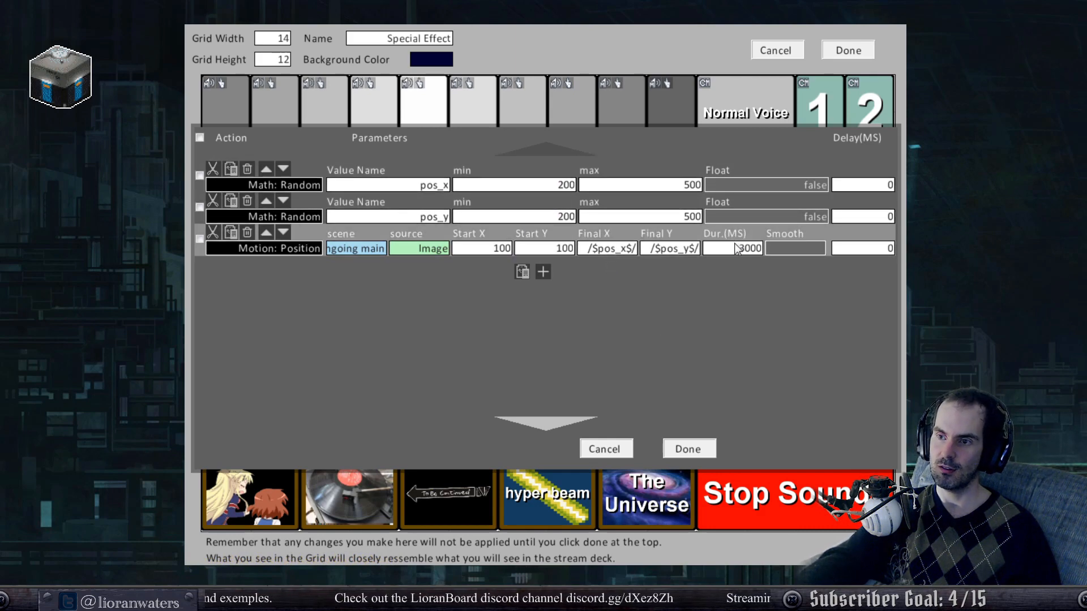
click(688, 449)
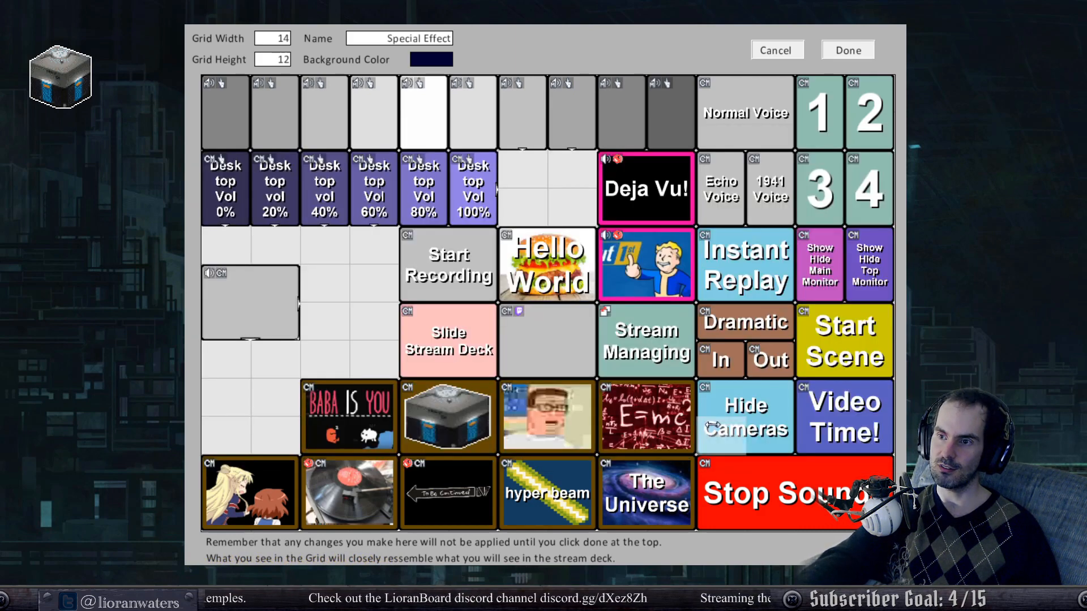
Apply the changes to the Special Effect deck and open the PubSub stuff deck for editing.
click(853, 53)
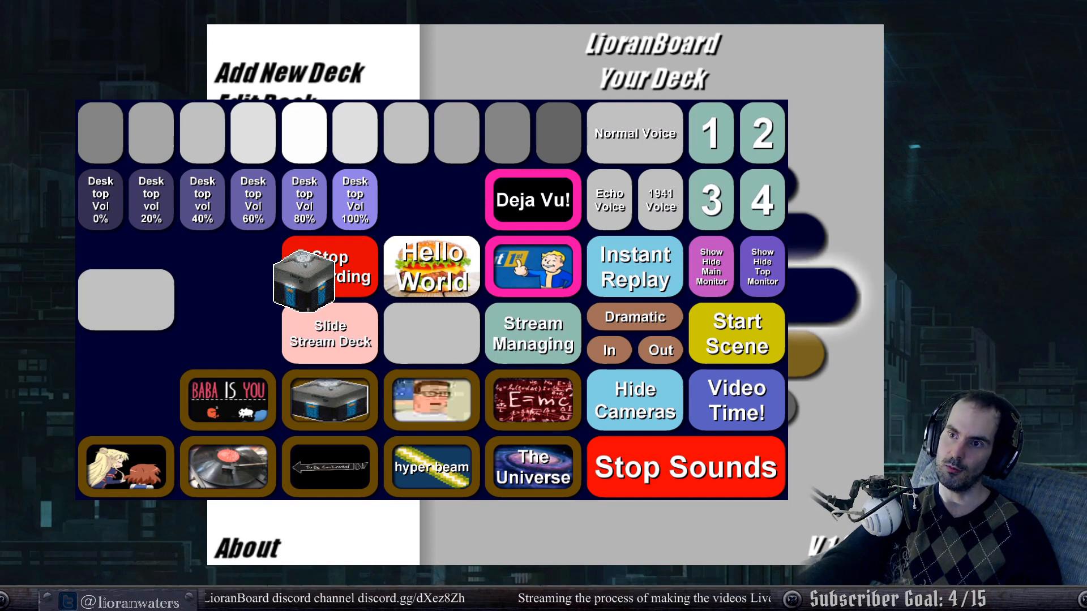
scroll(652, 296, down, 1)
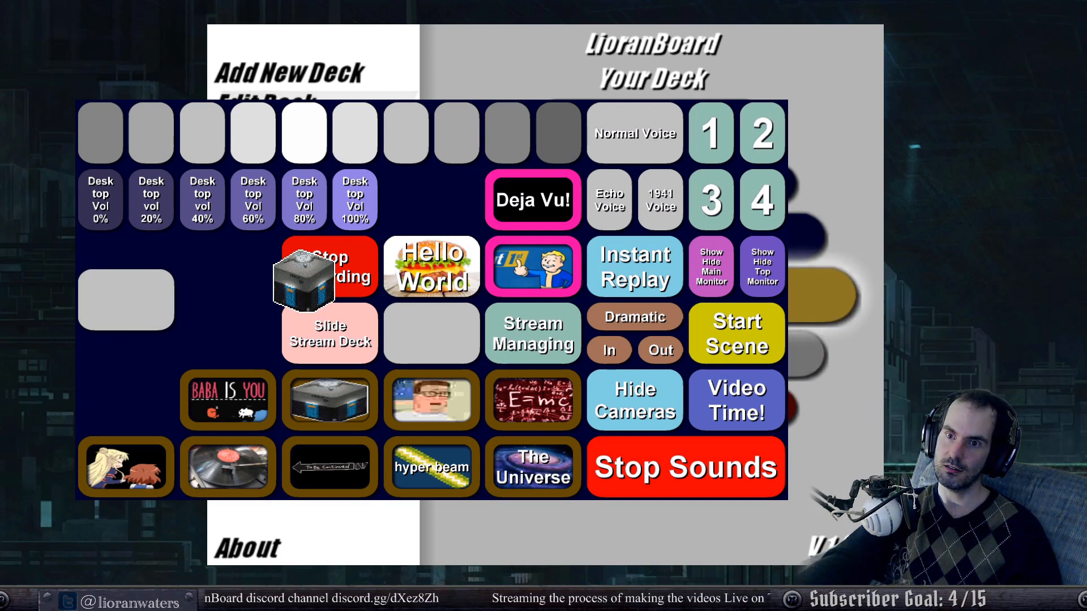
click(285, 97)
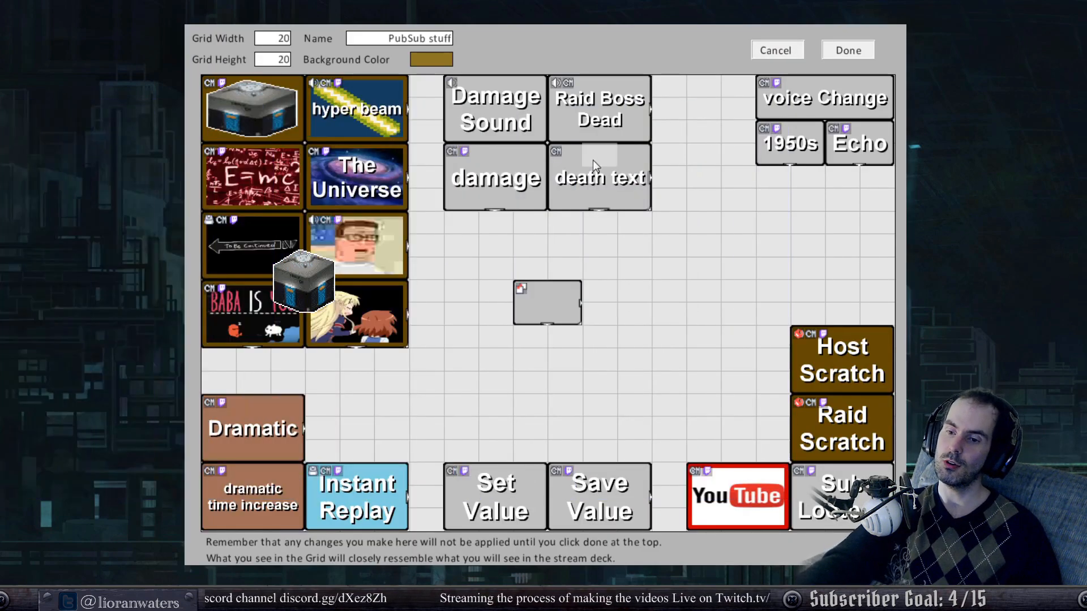
Open the hyper beam button's command list and examine the filterSettings text of the Filter Change Settings command for the rainbow2 filter.
right_click(373, 116)
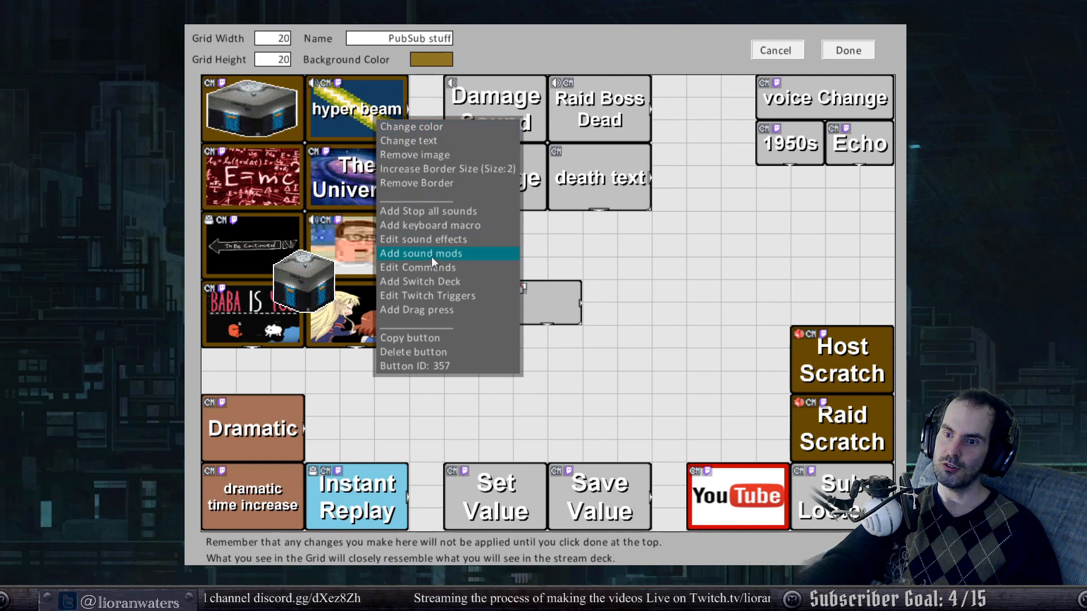
click(430, 265)
scroll(429, 267, down, 2)
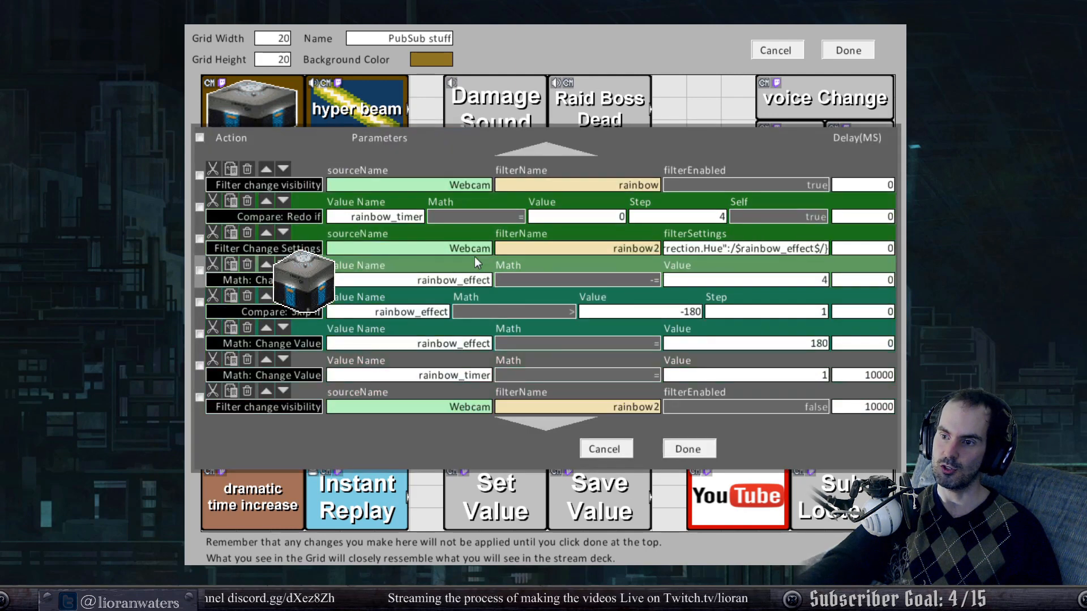
scroll(485, 263, down, 1)
drag(721, 250, 639, 252)
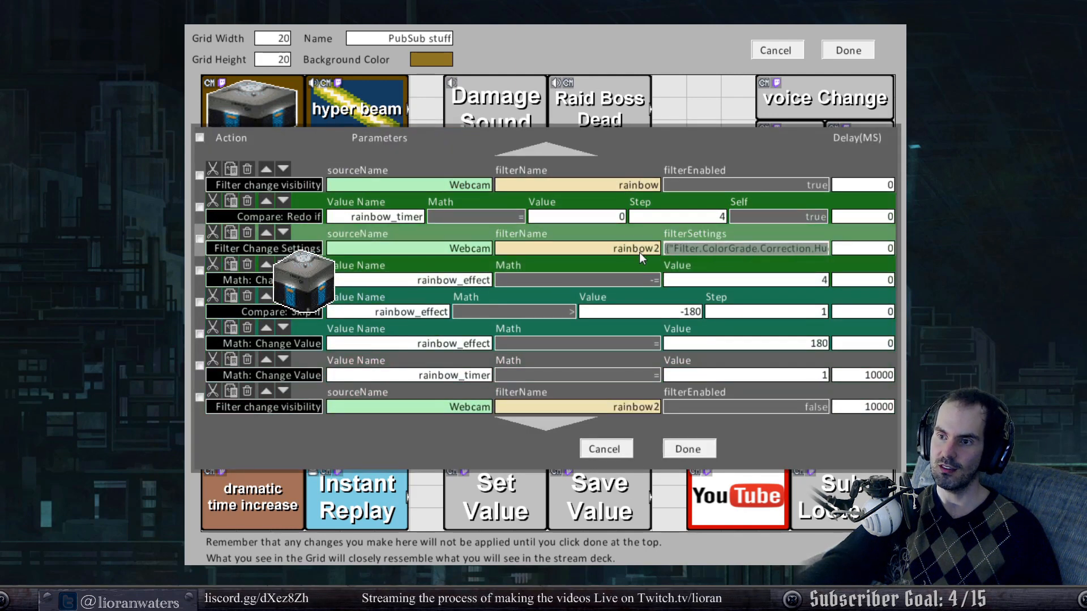
click(682, 250)
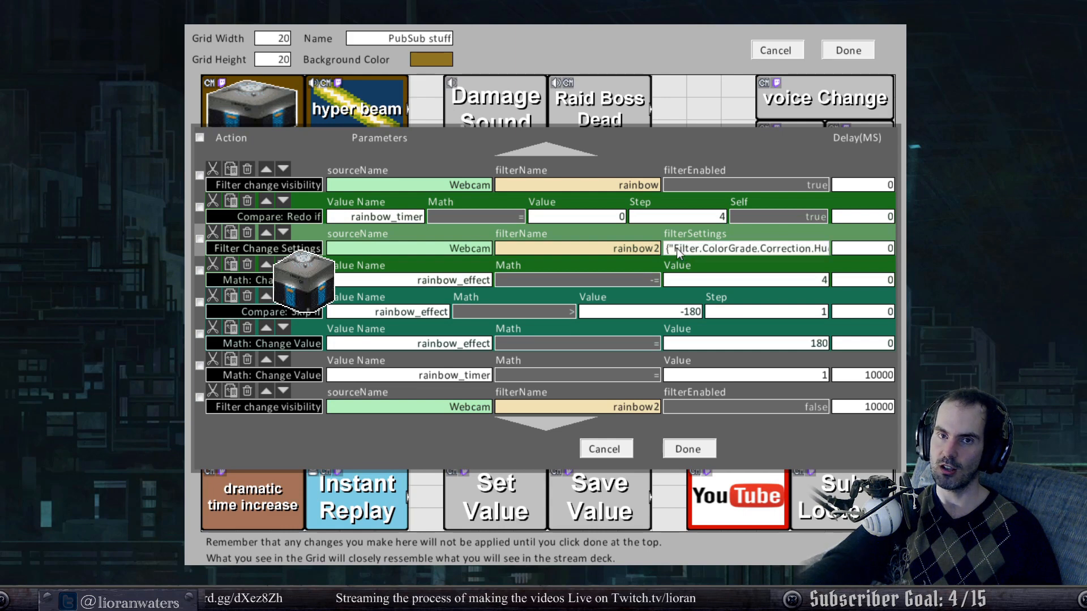
drag(676, 248, 701, 249)
drag(778, 249, 874, 249)
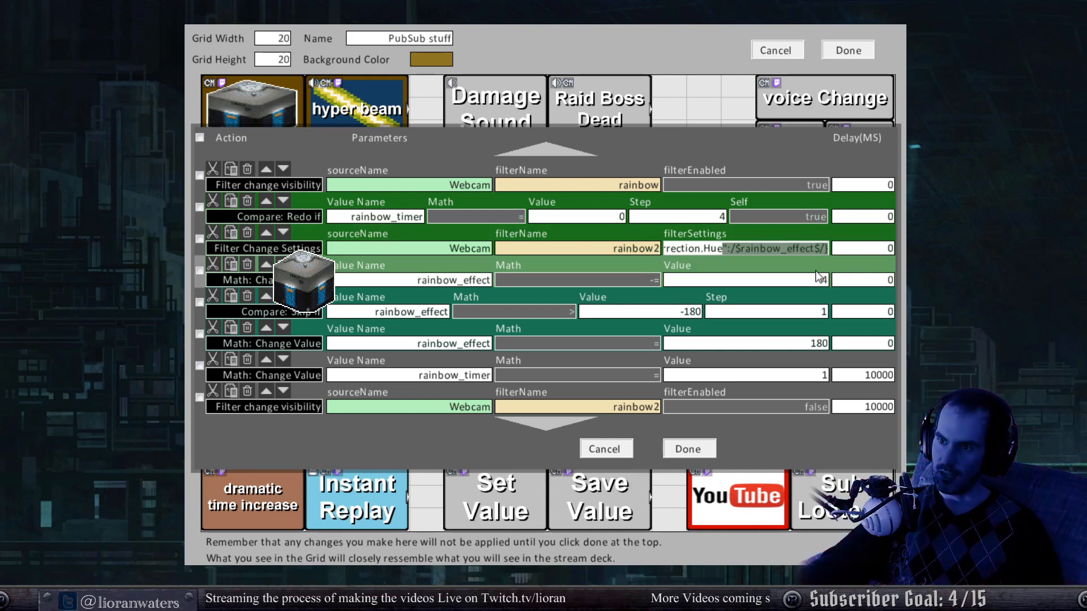
click(732, 250)
drag(749, 247, 640, 250)
click(745, 252)
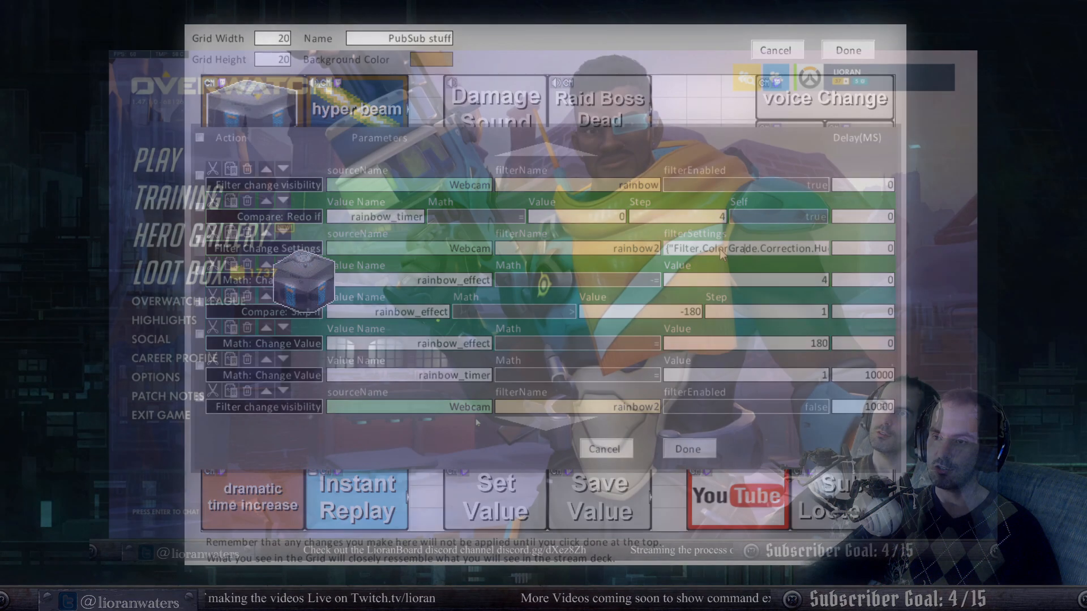